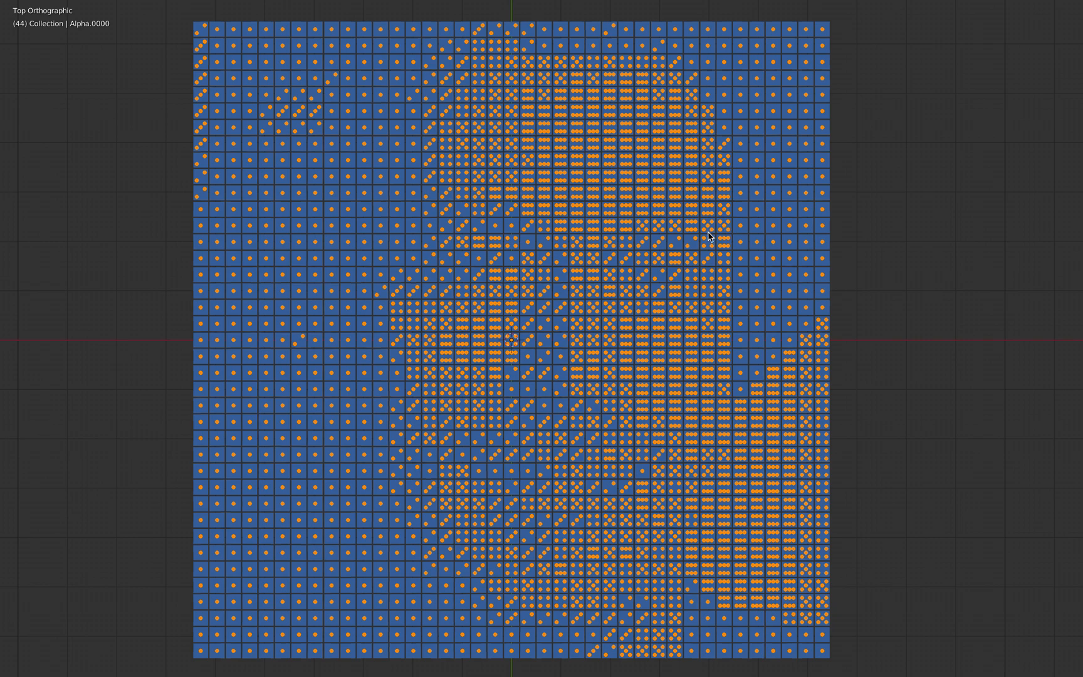
Restore the maximized 3D viewport to the full layout with the node and image editors.
shift+middle_drag(610, 310, 659, 301)
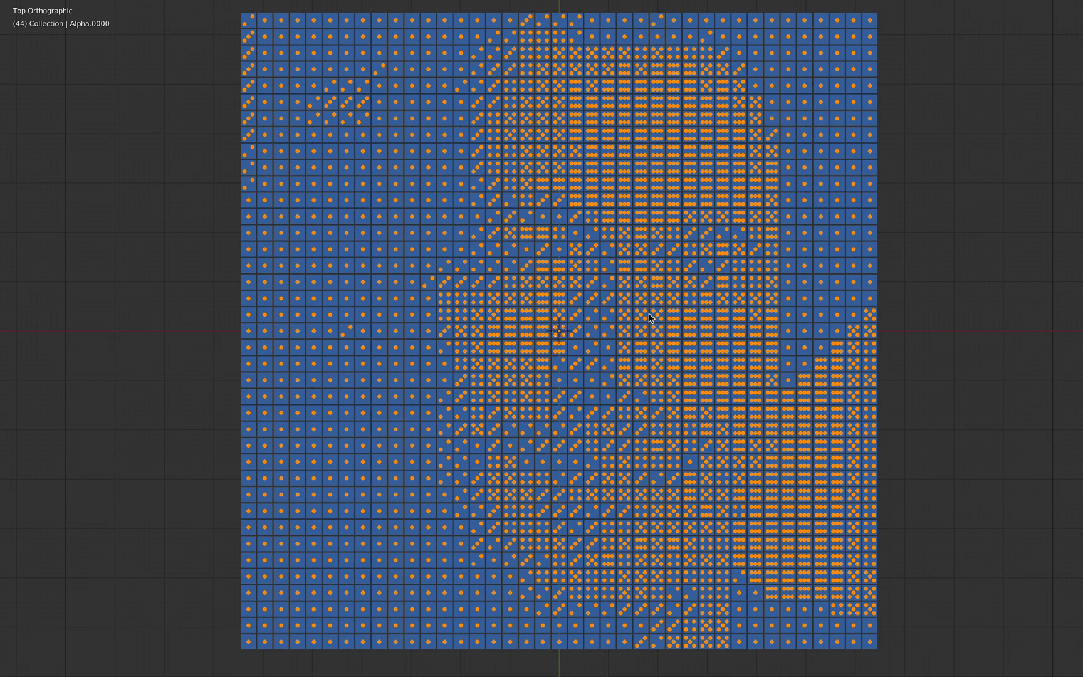
scroll(649, 318, down, 2)
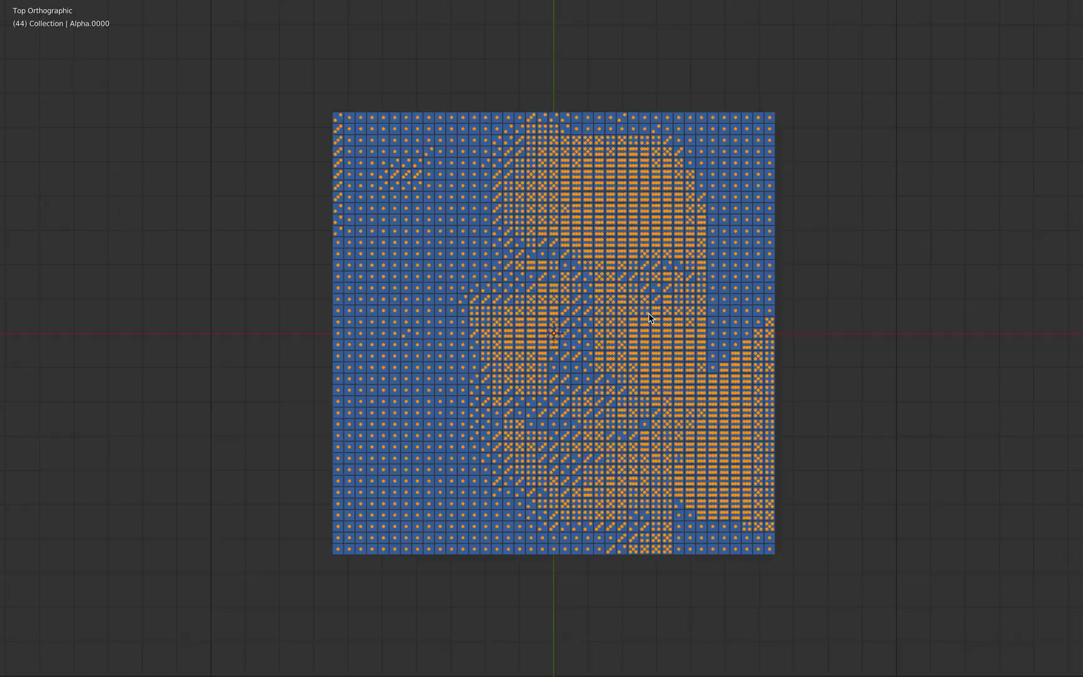
key(ctrl+space)
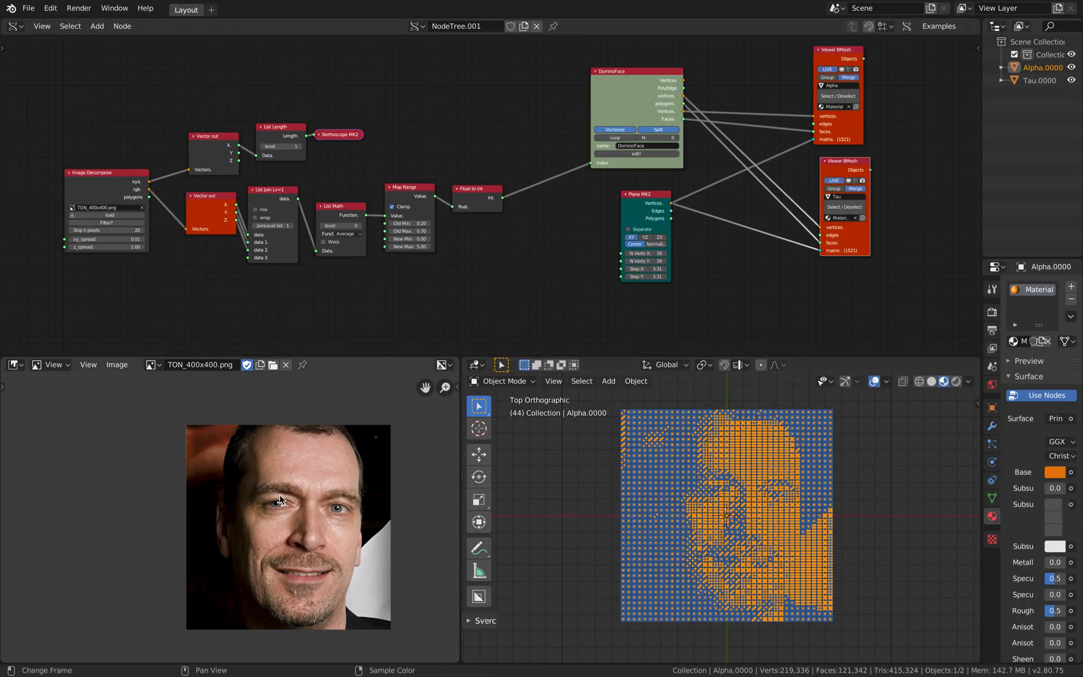
Examine the Plane MK2 node's grid settings and links, and inspect the individual domino tiles in the 3D view.
scroll(435, 273, up, 3)
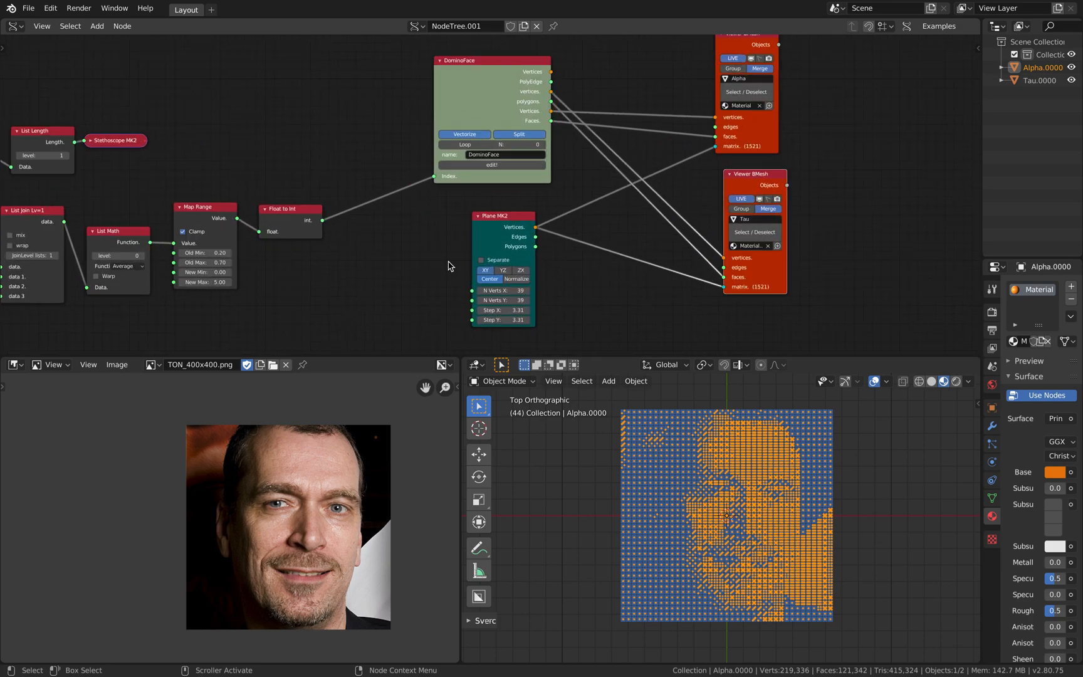
scroll(429, 262, up, 2)
middle_drag(410, 230, 407, 219)
middle_drag(595, 287, 566, 182)
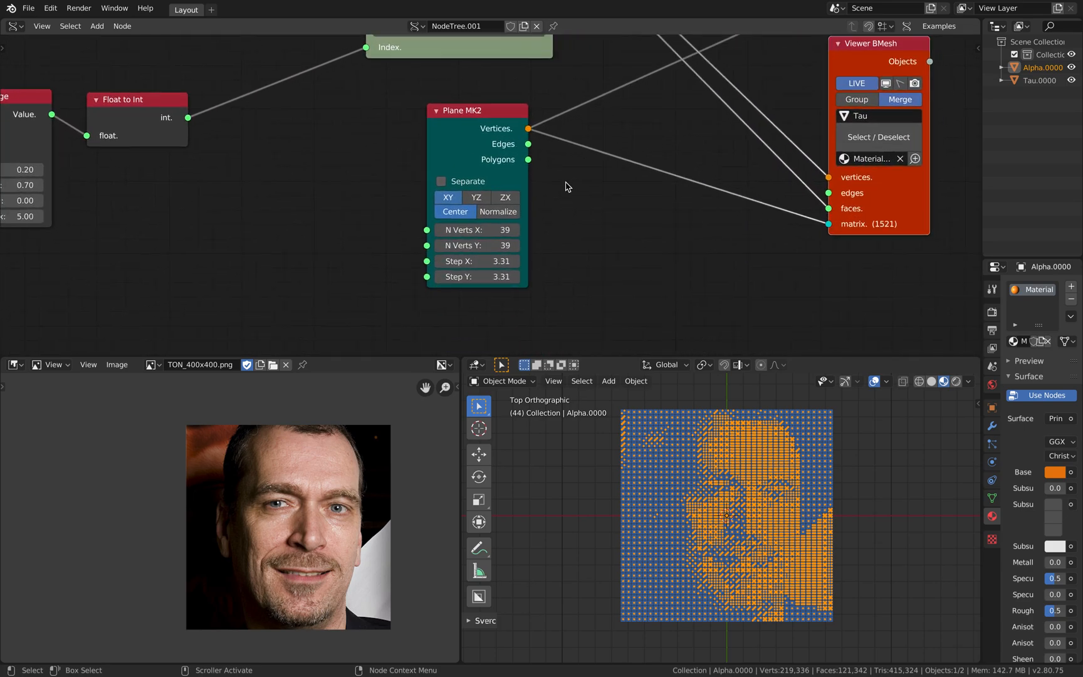
scroll(518, 236, up, 1)
scroll(518, 241, up, 1)
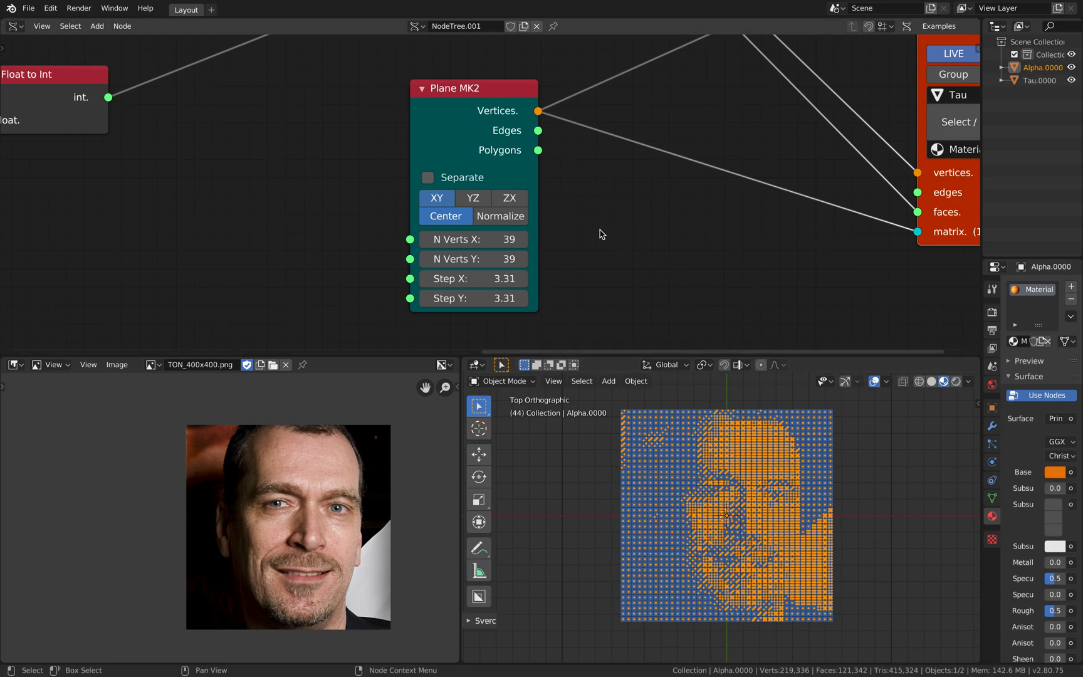
scroll(602, 232, down, 2)
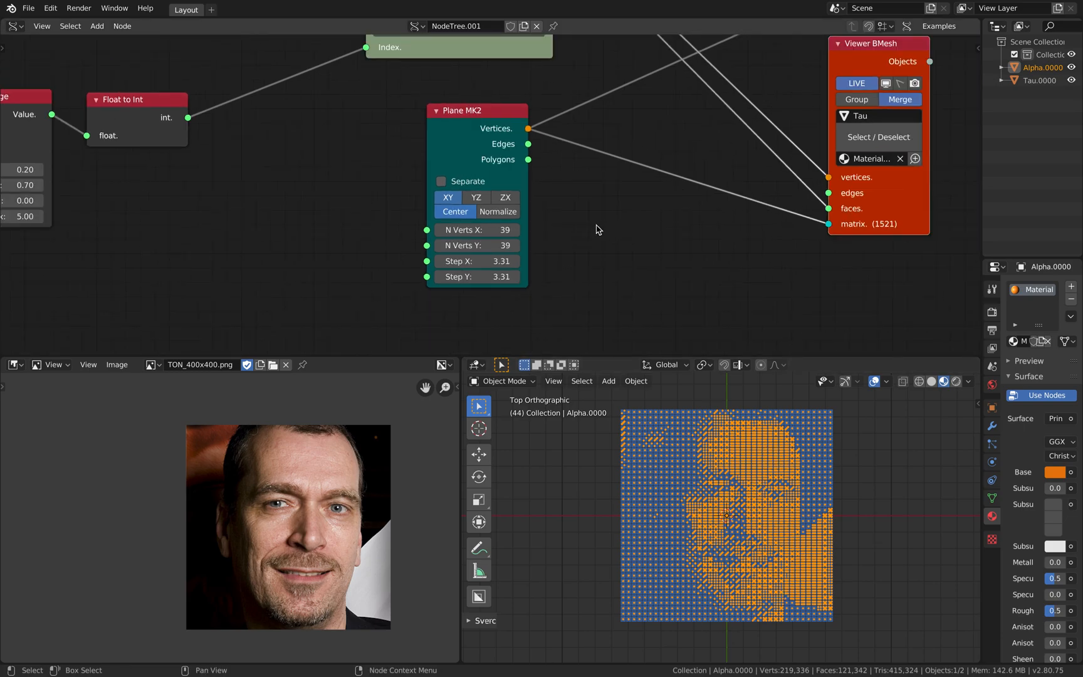
middle_drag(602, 232, 690, 229)
scroll(439, 237, down, 1)
middle_drag(435, 237, 547, 257)
scroll(501, 243, down, 1)
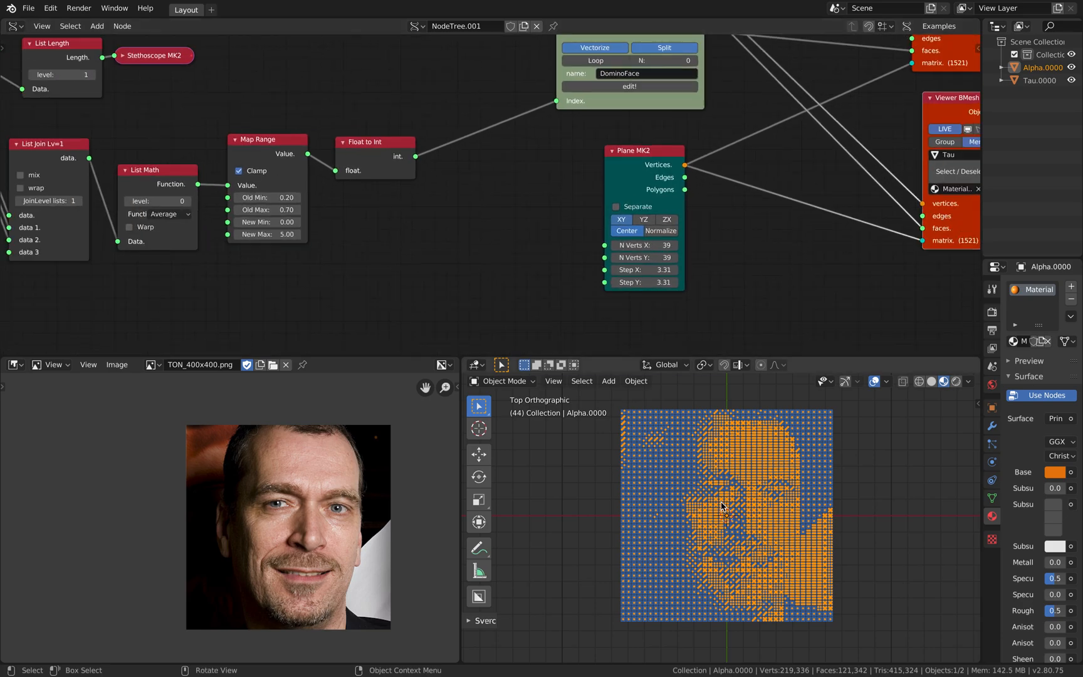
scroll(722, 505, up, 3)
scroll(759, 506, up, 8)
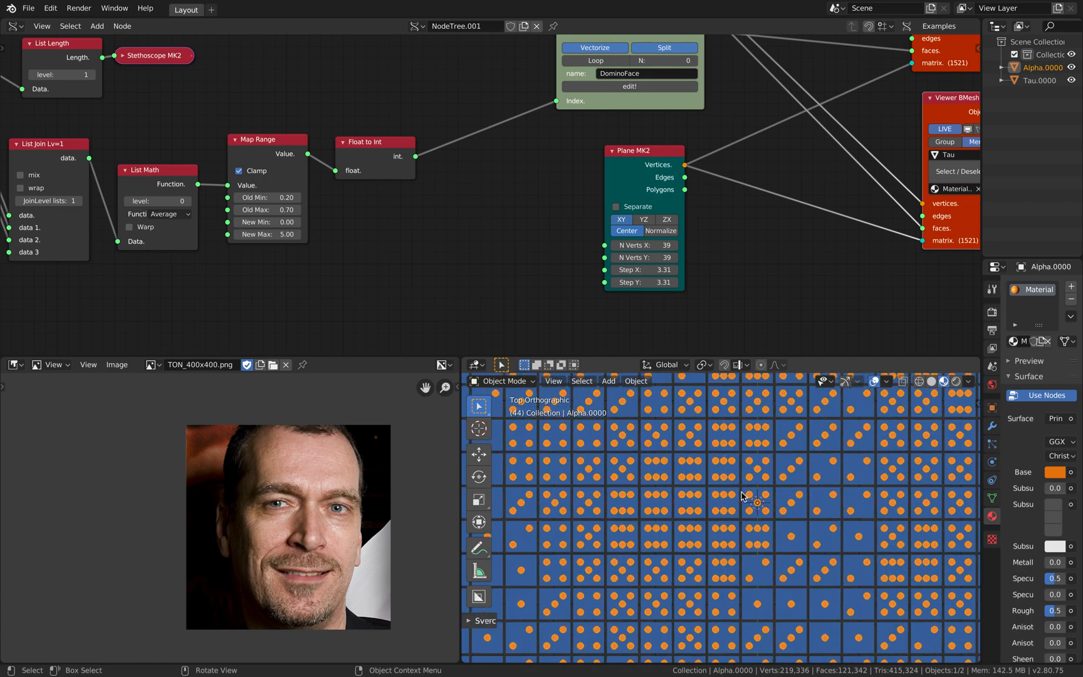
scroll(742, 495, down, 1)
scroll(770, 514, up, 2)
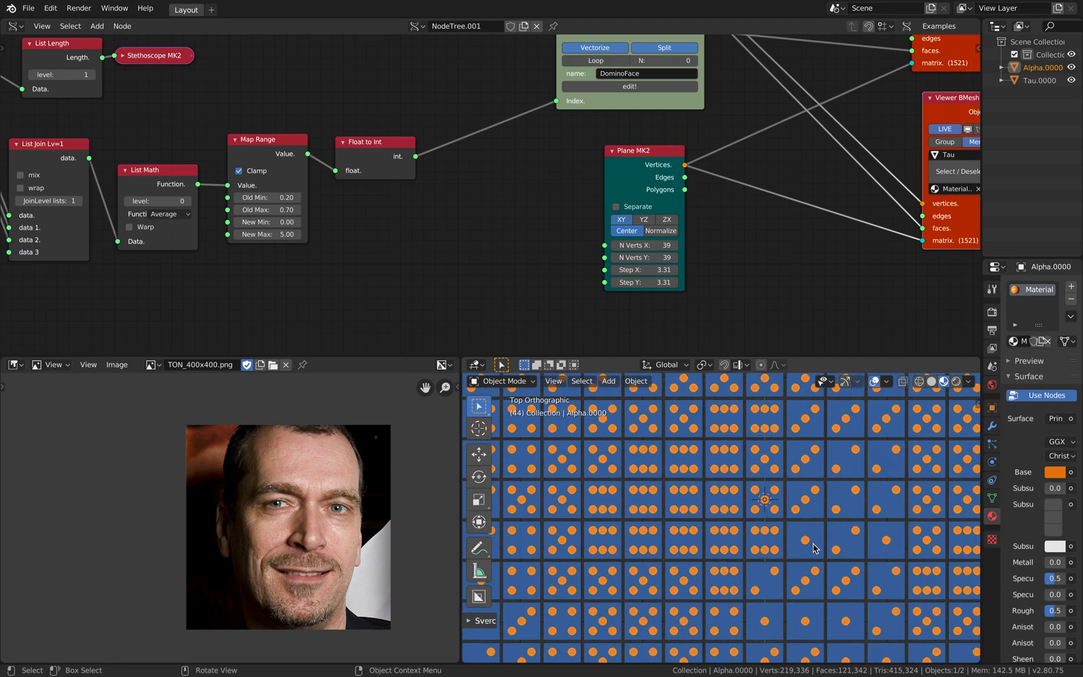
Set the Map Range node's New Max to 9 and check the whole domino portrait in the 3D view.
middle_drag(495, 174, 502, 273)
middle_drag(492, 175, 732, 108)
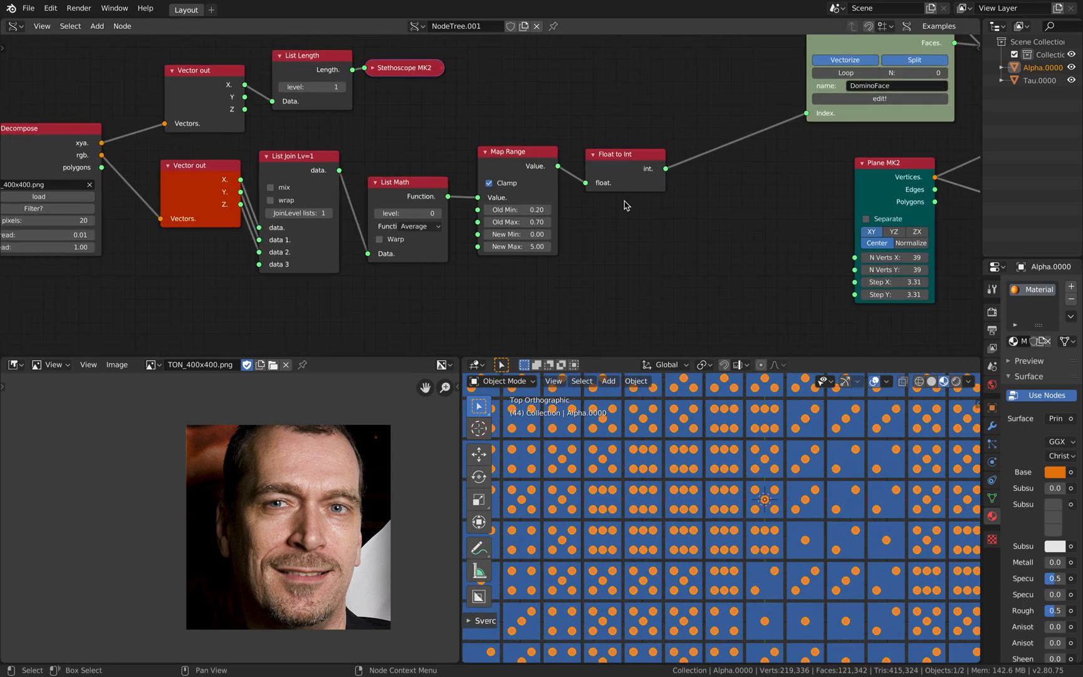
click(531, 243)
text(9)
key(Return)
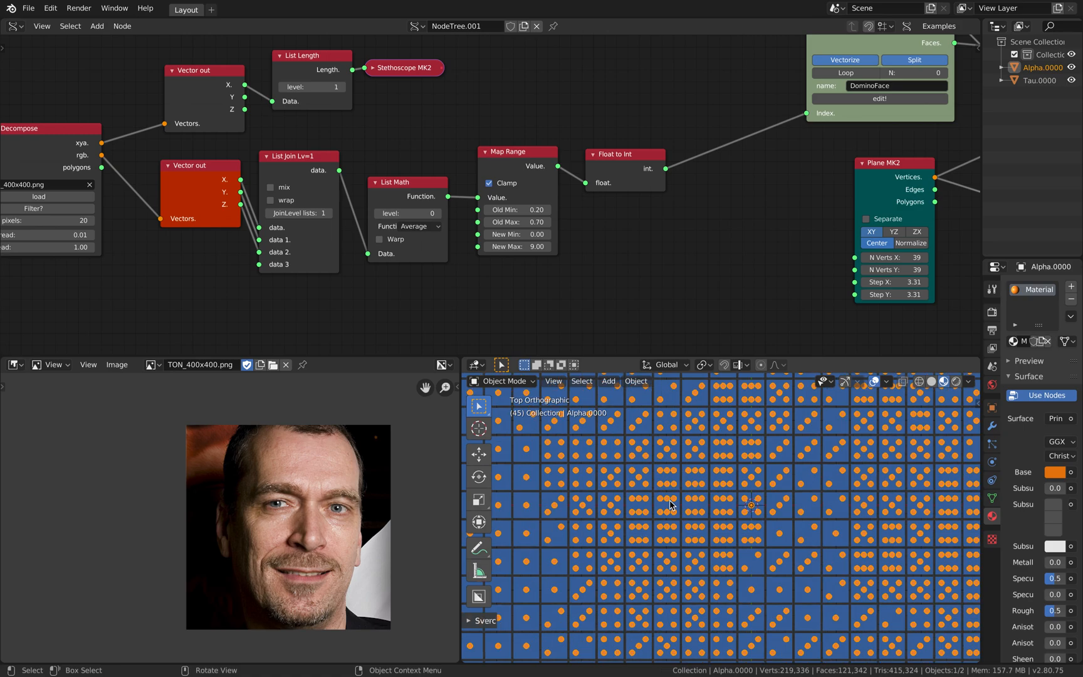
scroll(736, 503, down, 4)
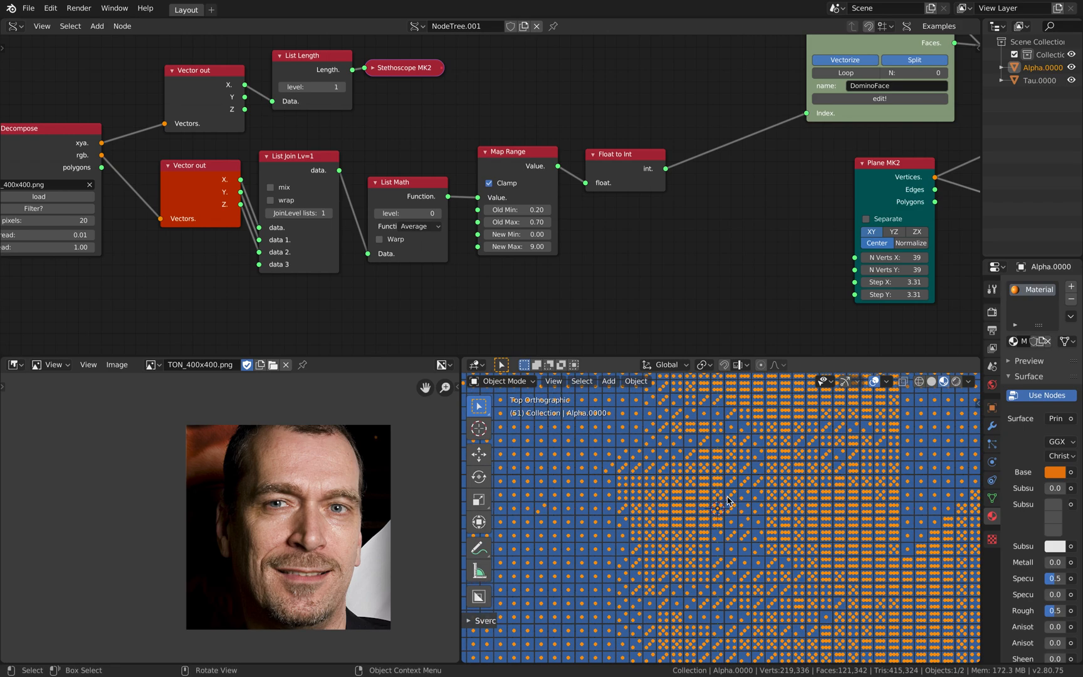
scroll(693, 451, down, 4)
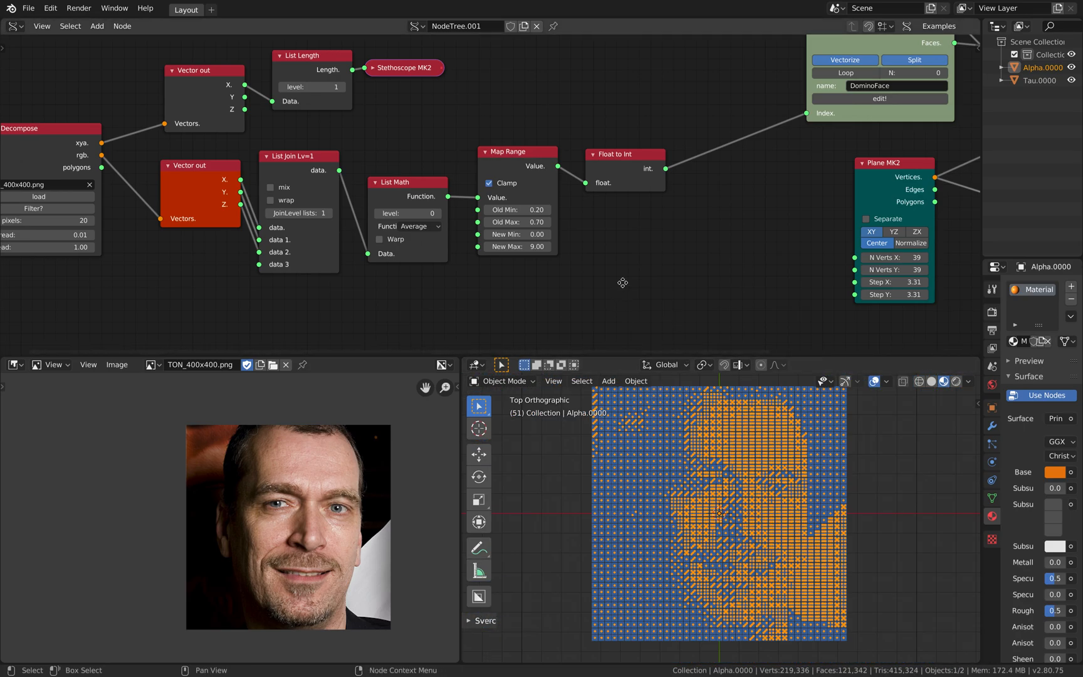
Try a New Max of 10 on the Map Range node and return it to 9.
middle_drag(622, 283, 629, 273)
click(541, 240)
text(10)
key(Return)
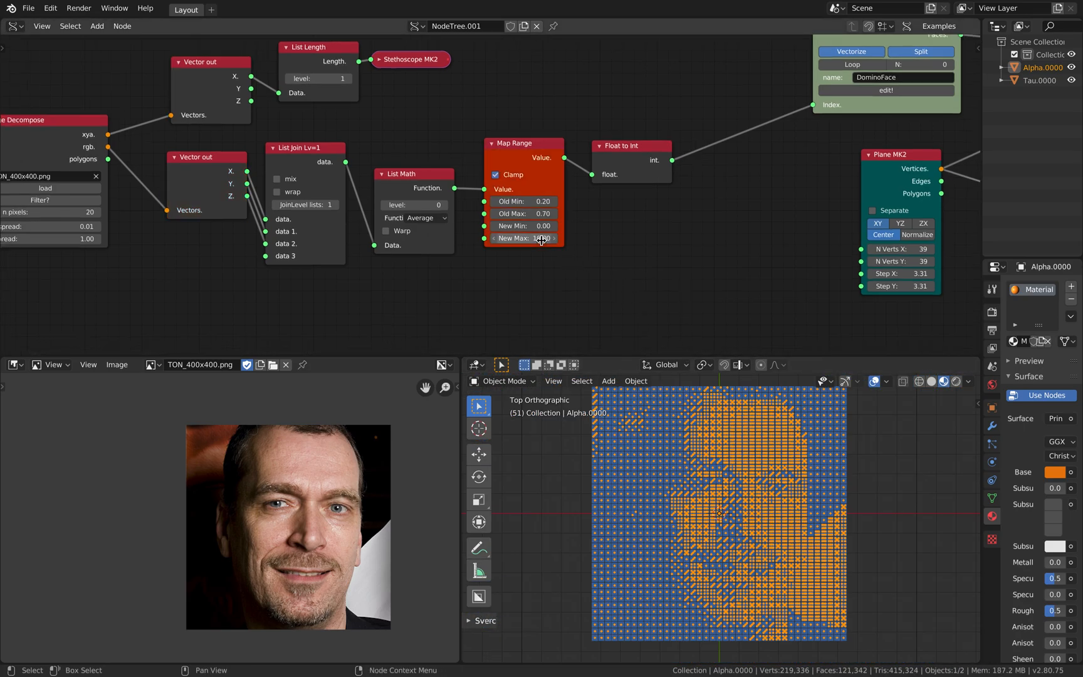
click(531, 237)
text(9)
key(Return)
Select the Tau.0000 domino object and load TON_400x400.png into the Image Decompose node.
click(638, 583)
middle_drag(320, 263, 398, 264)
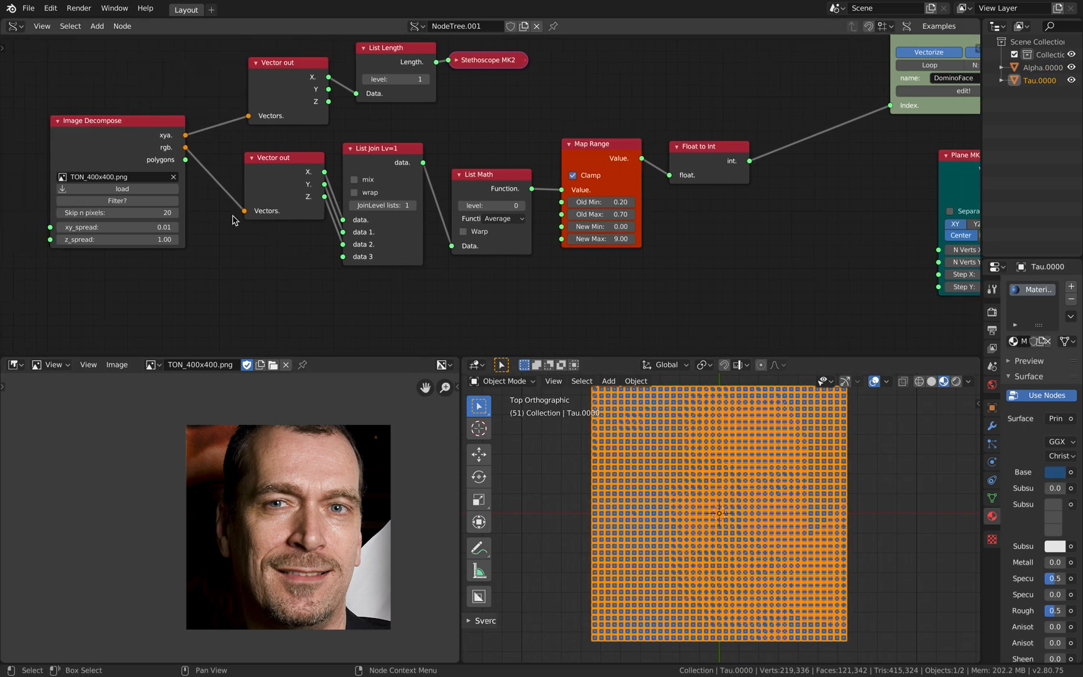
click(162, 191)
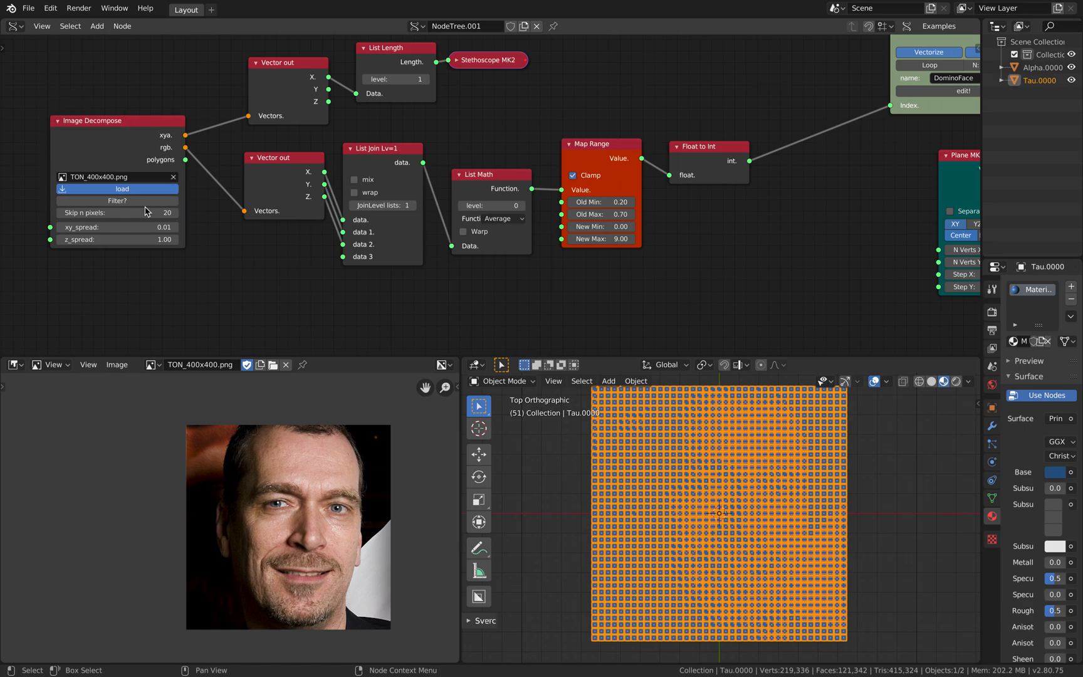
click(75, 188)
key(Home)
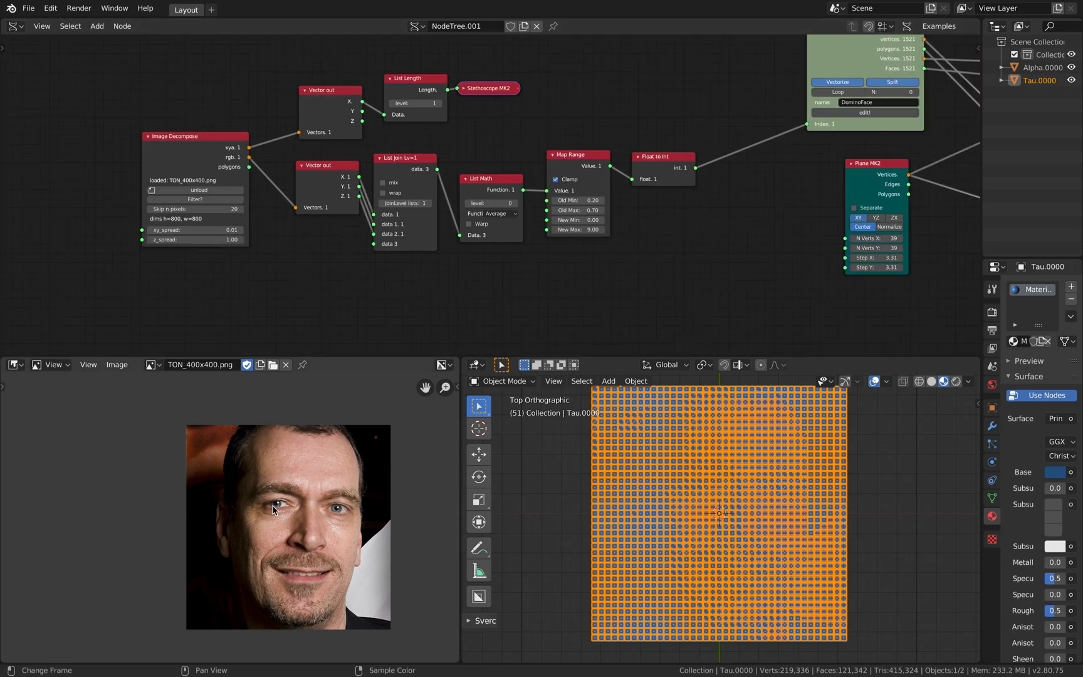
Examine the source portrait, the Image Decompose node's settings and the domino grid up close.
scroll(237, 538, up, 2)
scroll(233, 458, down, 1)
ctrl+scroll(233, 459, down, 1)
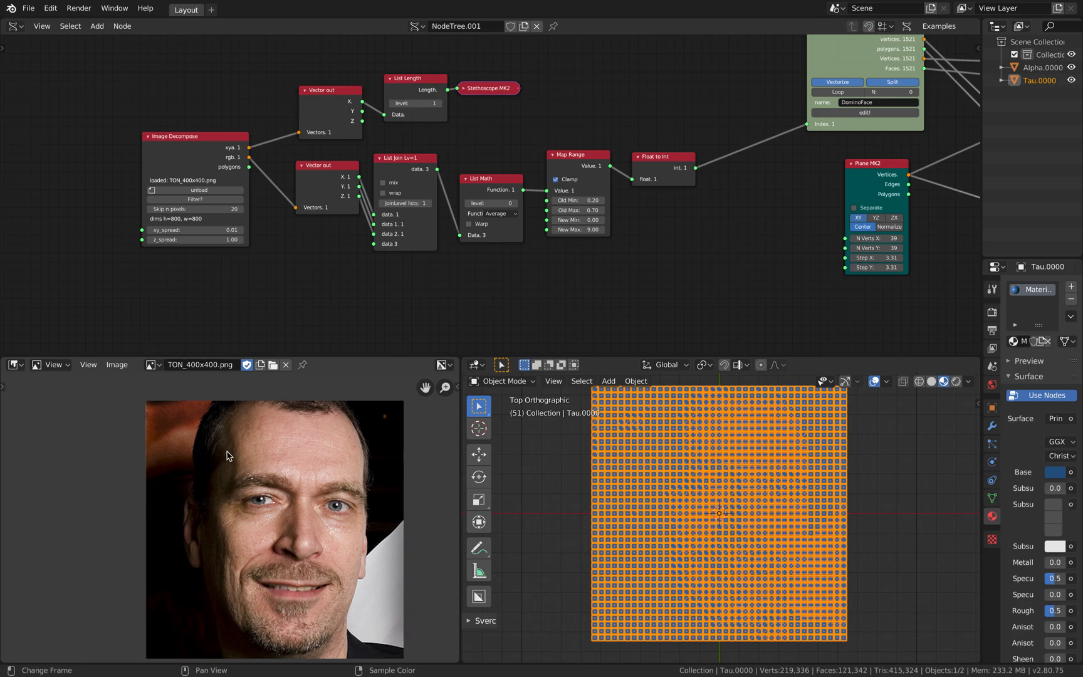
scroll(182, 284, up, 2)
ctrl+scroll(263, 244, up, 1)
scroll(222, 235, up, 2)
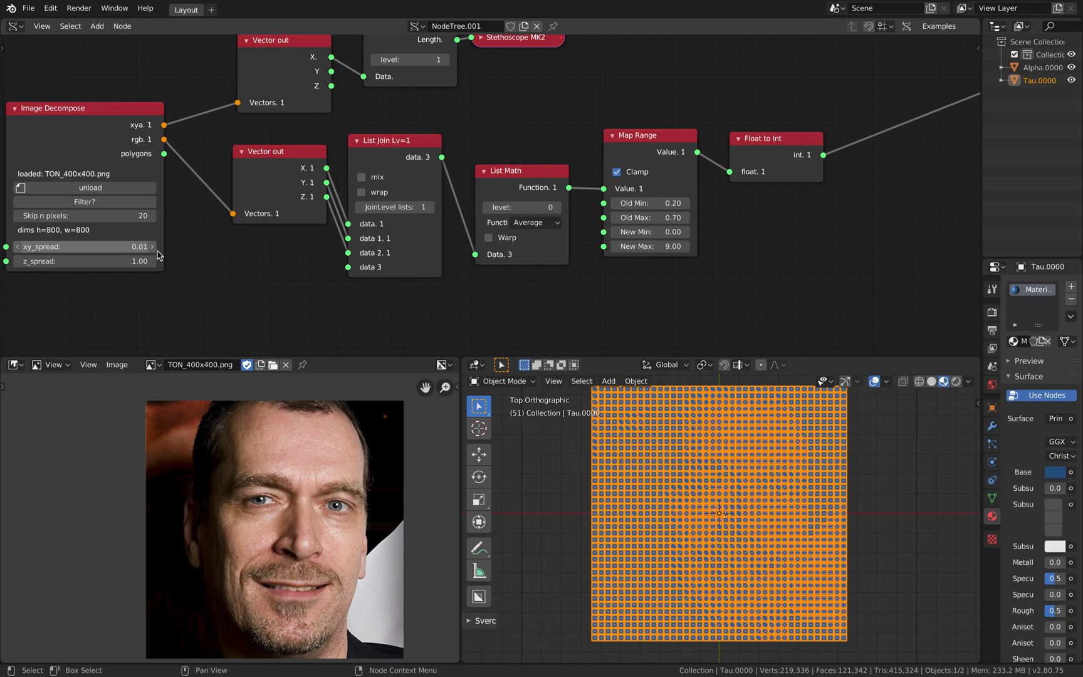
scroll(211, 272, down, 1)
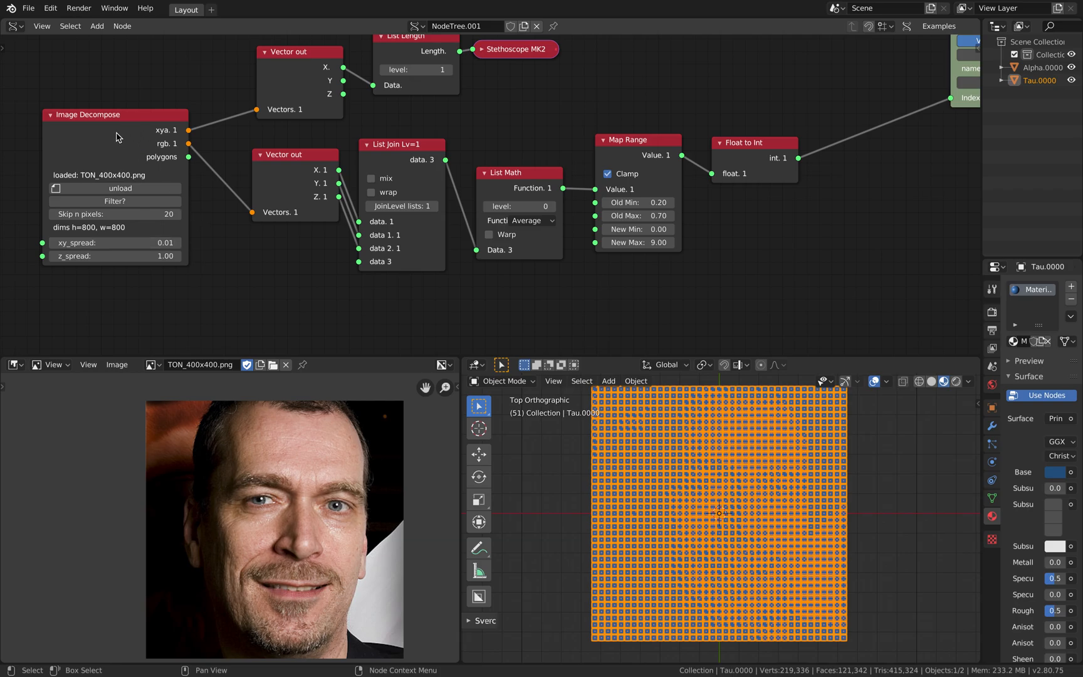
scroll(729, 483, up, 6)
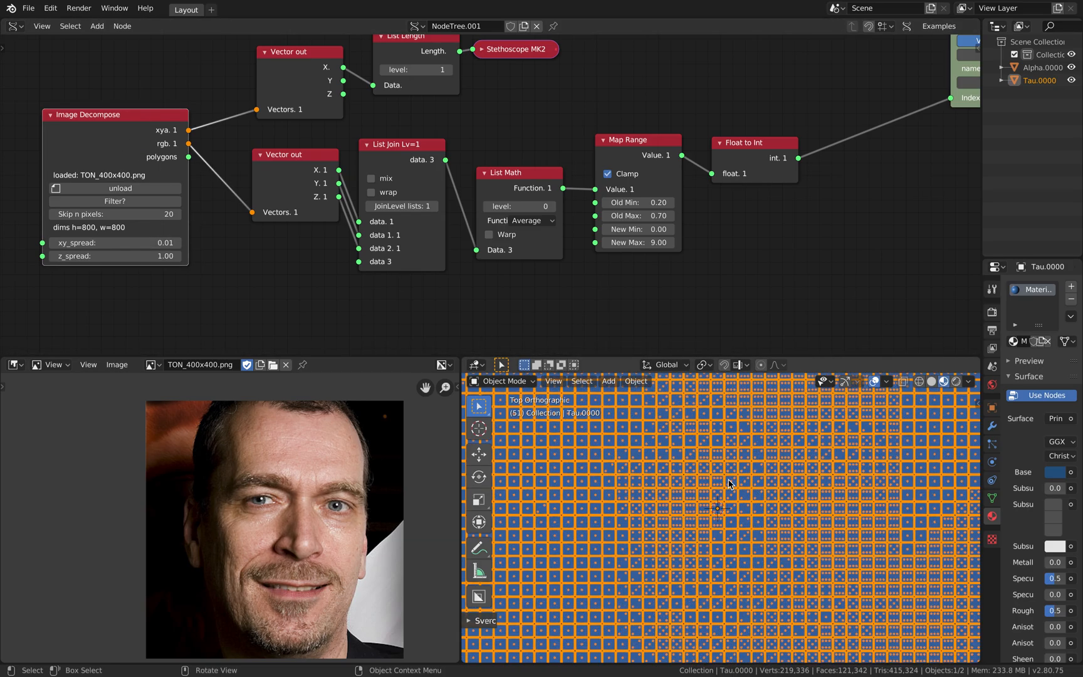
scroll(729, 484, up, 4)
scroll(729, 485, down, 8)
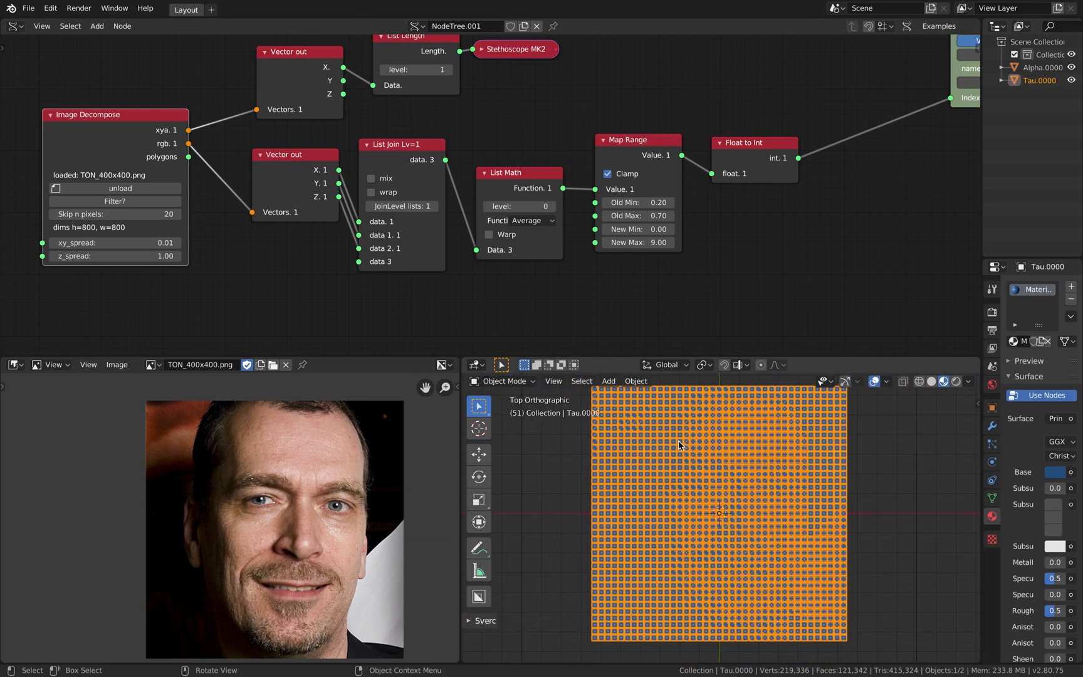
Shift the Plane MK2 node slightly toward the two Viewer BMesh nodes.
scroll(479, 194, down, 3)
middle_drag(522, 131, 433, 172)
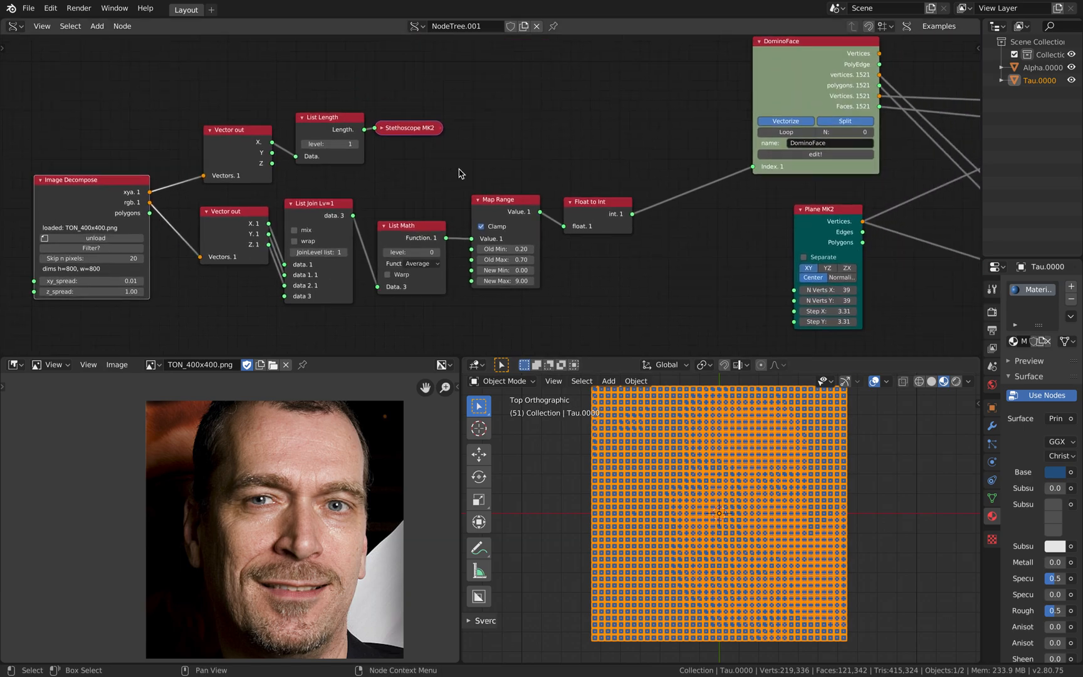
scroll(454, 174, down, 2)
middle_drag(547, 162, 495, 164)
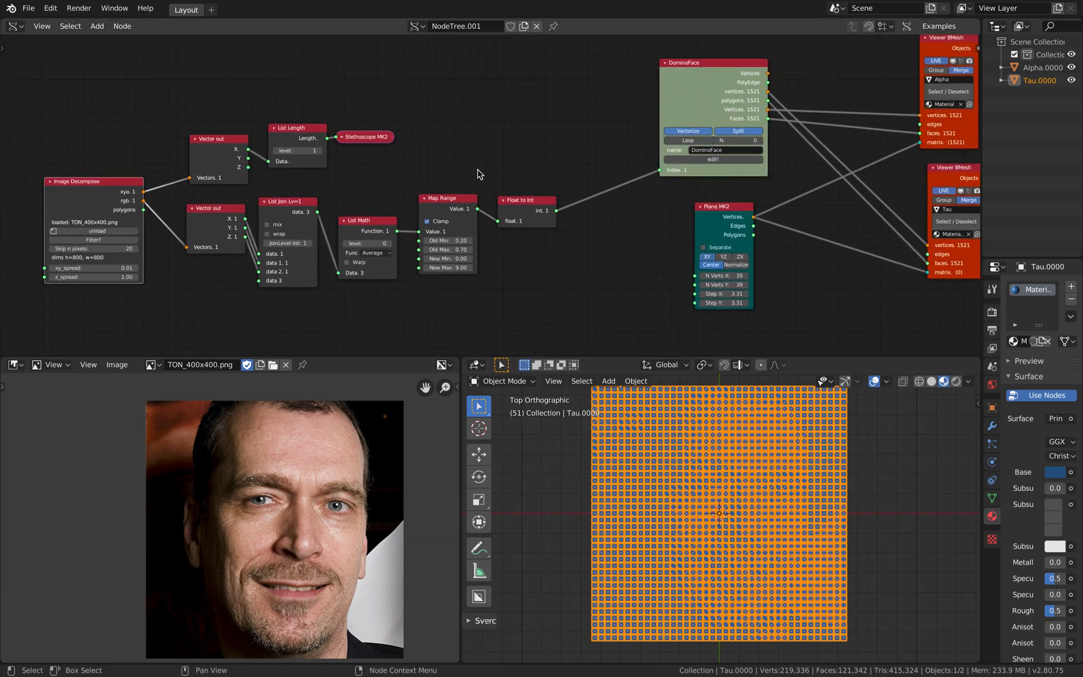
click(722, 212)
drag(715, 211, 733, 211)
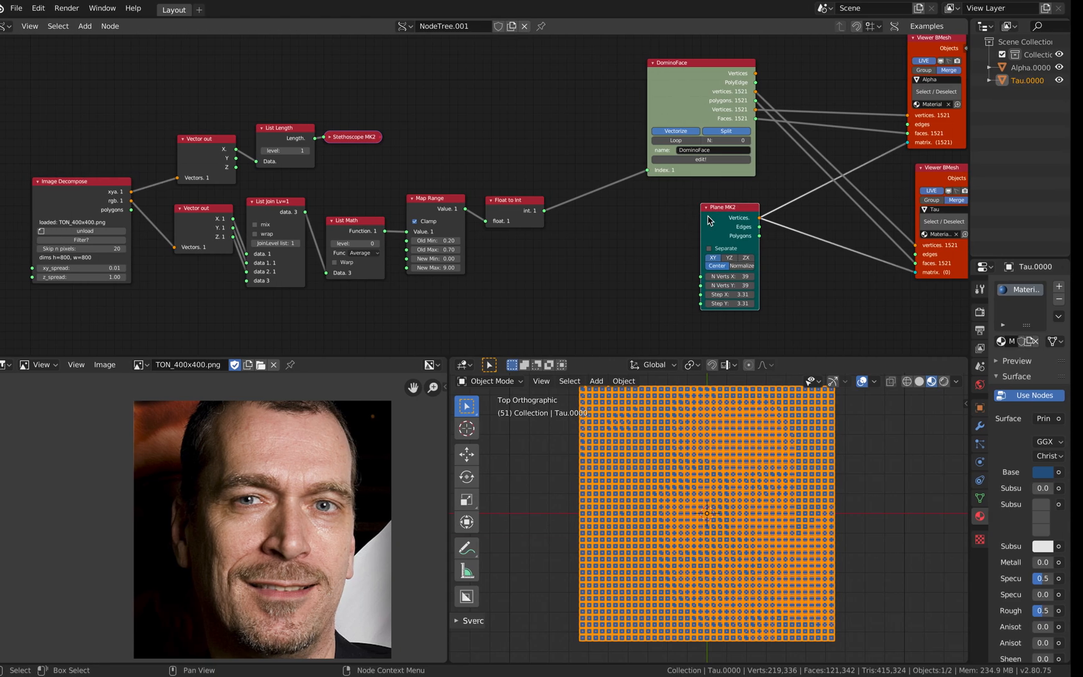
Switch to the browser, look through the trending images on Deep Dream Generator, and return to Blender.
key(ctrl+Right)
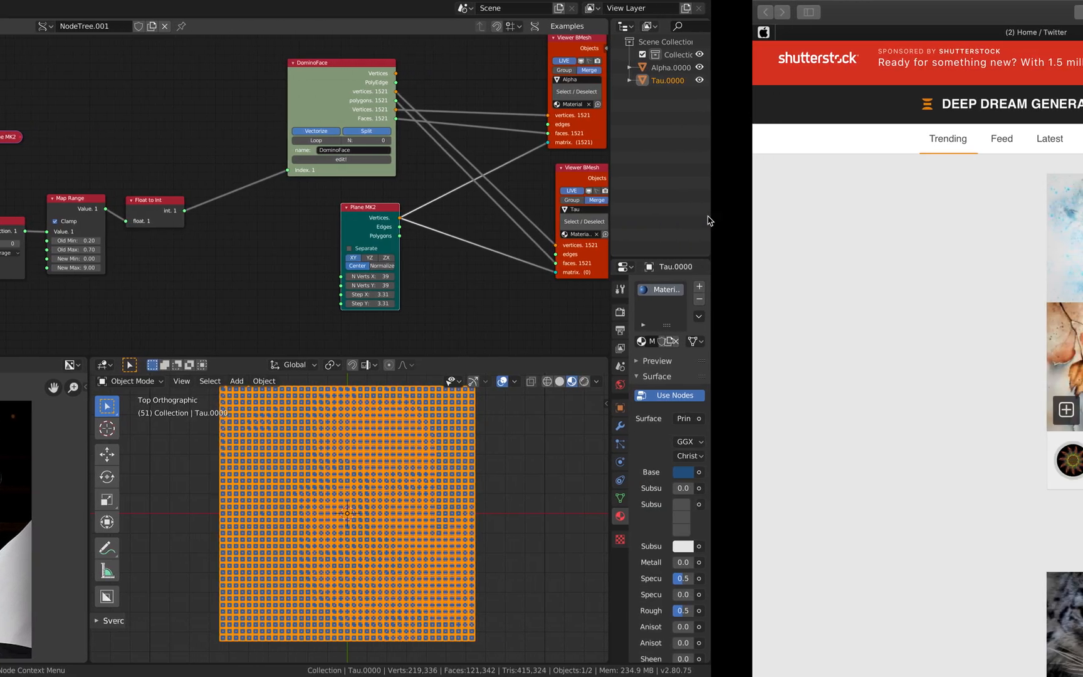
scroll(701, 285, down, 6)
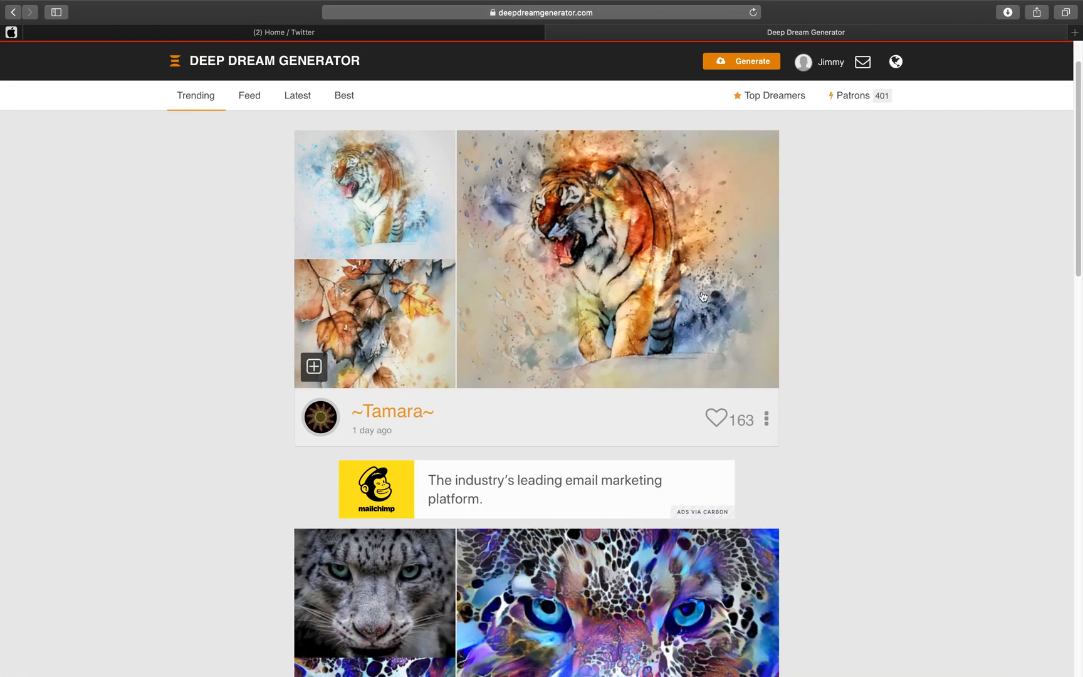
scroll(556, 369, down, 6)
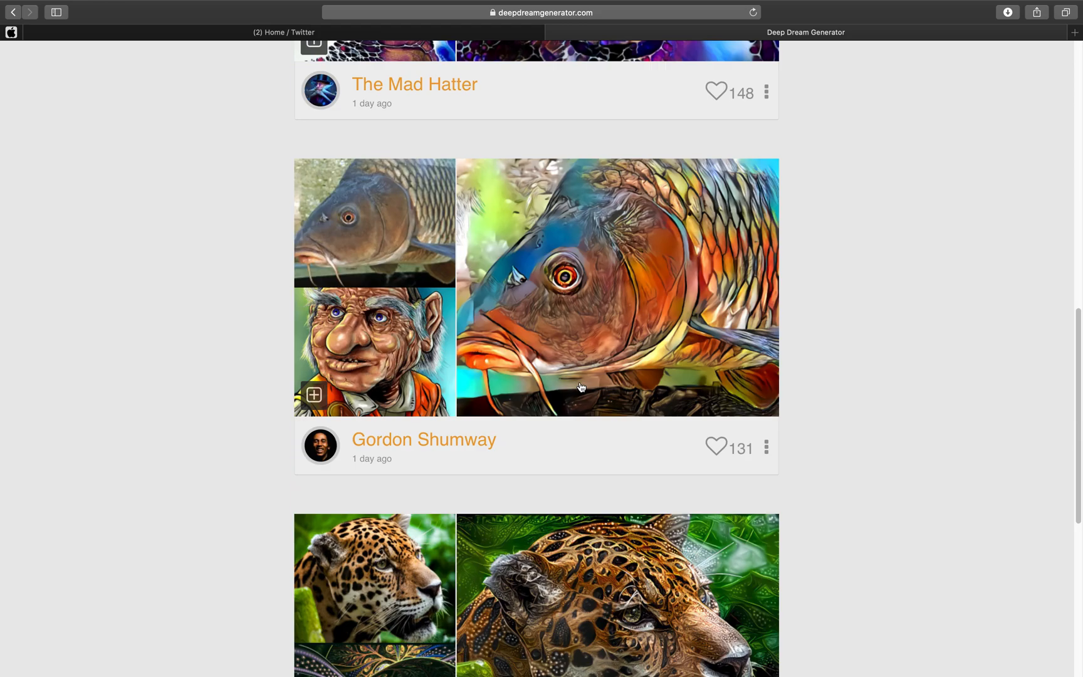
scroll(564, 364, up, 12)
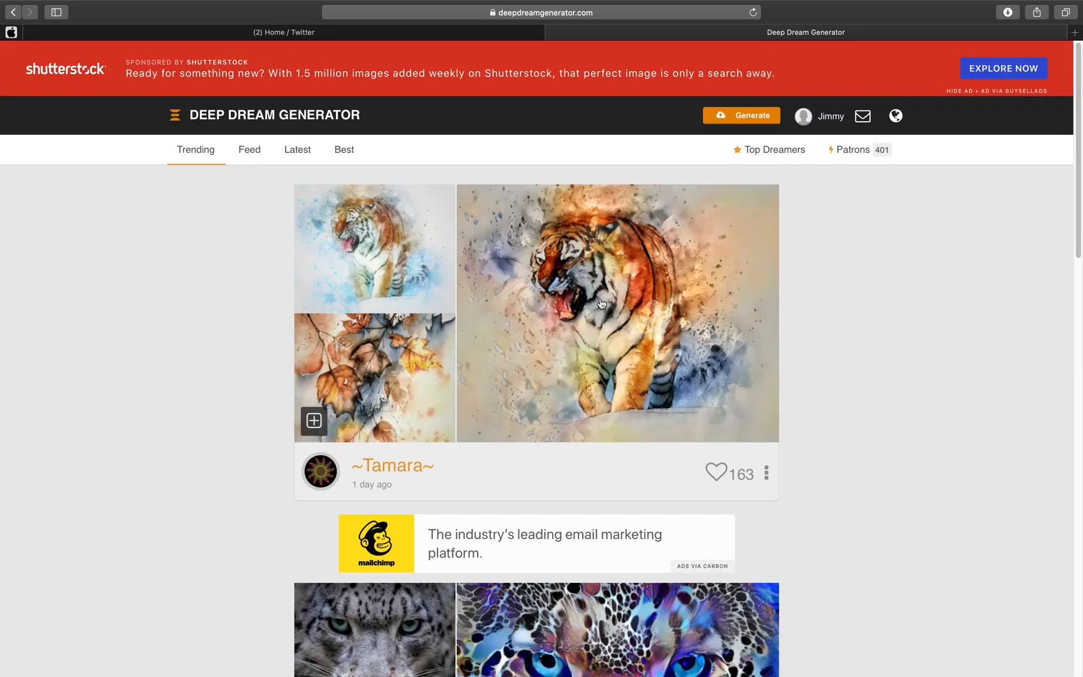
key(ctrl+Left)
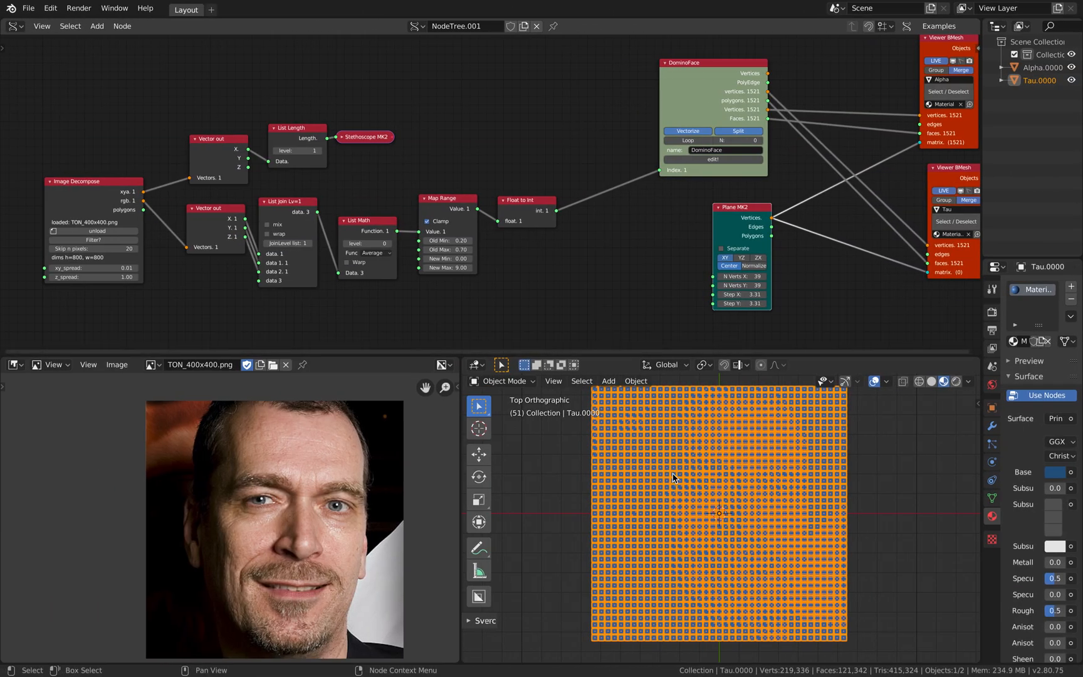
Inspect the domino grid up close and clear the object selection in the 3D view.
scroll(671, 478, up, 4)
scroll(692, 499, down, 4)
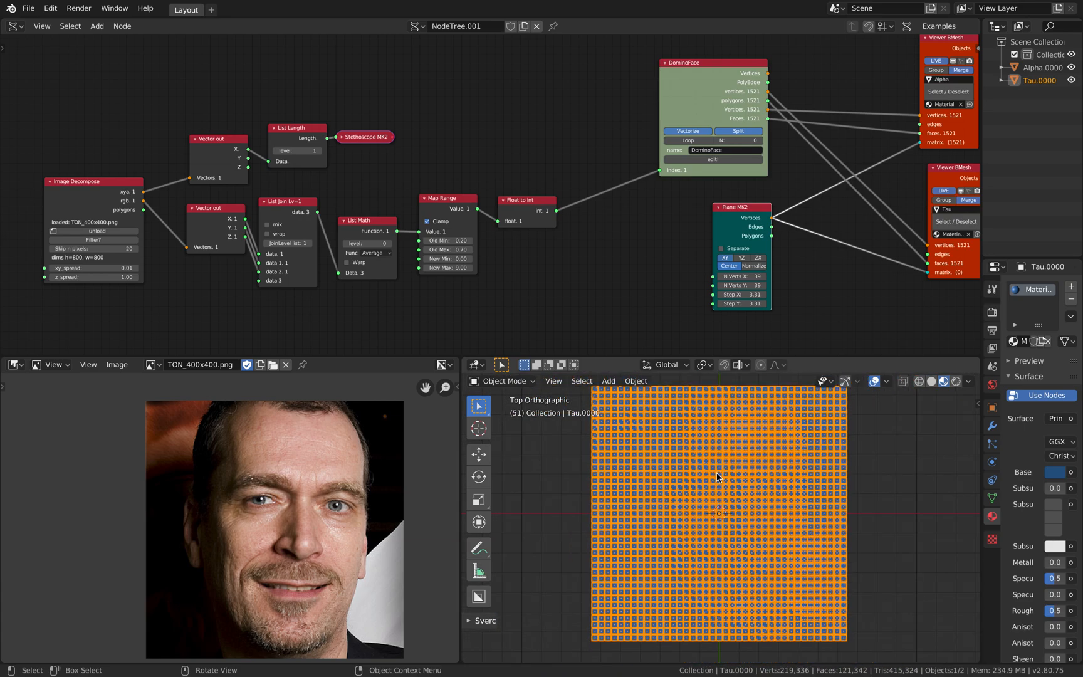
click(881, 477)
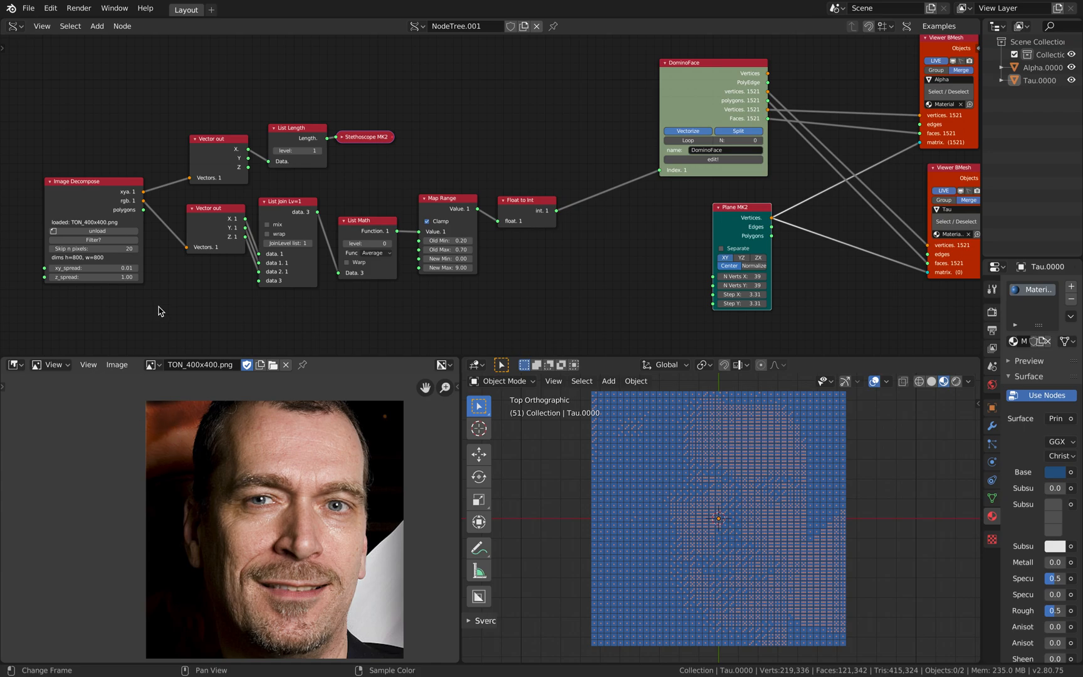
Spread apart the Image Decompose, upper Vector out, List Length and Stethoscope MK2 nodes in the node tree.
drag(90, 182, 95, 174)
drag(201, 164, 196, 159)
drag(288, 133, 284, 123)
drag(356, 134, 376, 137)
scroll(224, 196, up, 1)
middle_drag(219, 195, 339, 176)
scroll(339, 175, up, 5)
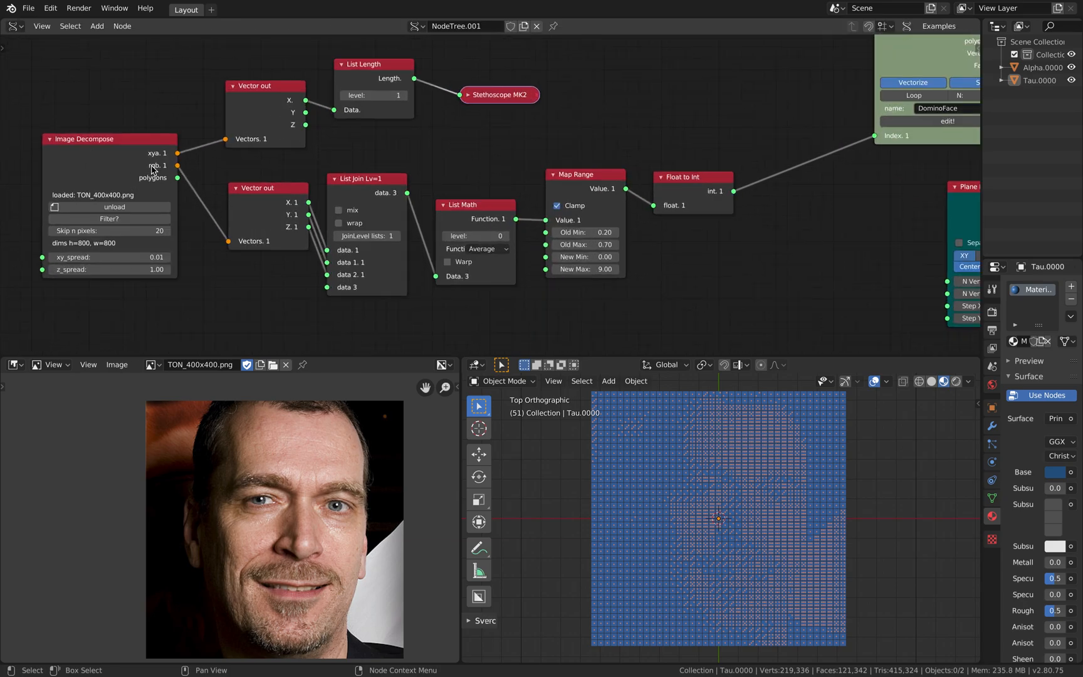
middle_drag(92, 159, 232, 153)
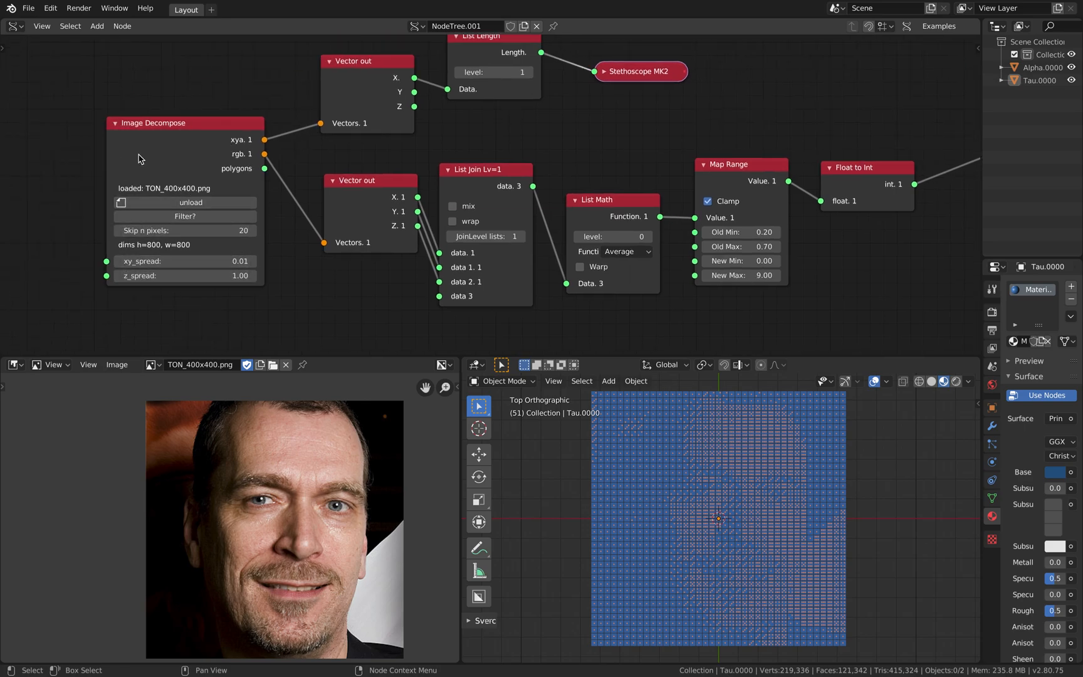
Move the lower Vector out, List Join and List Math nodes slightly closer to the Image Decompose node.
click(161, 128)
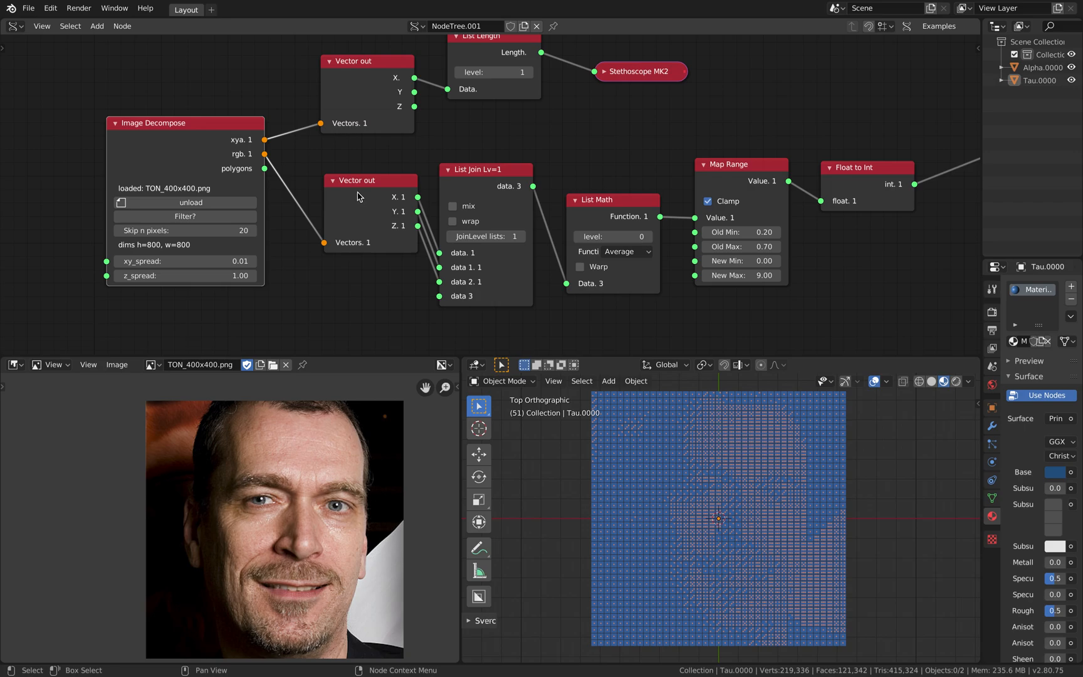
drag(357, 196, 329, 191)
drag(480, 171, 465, 161)
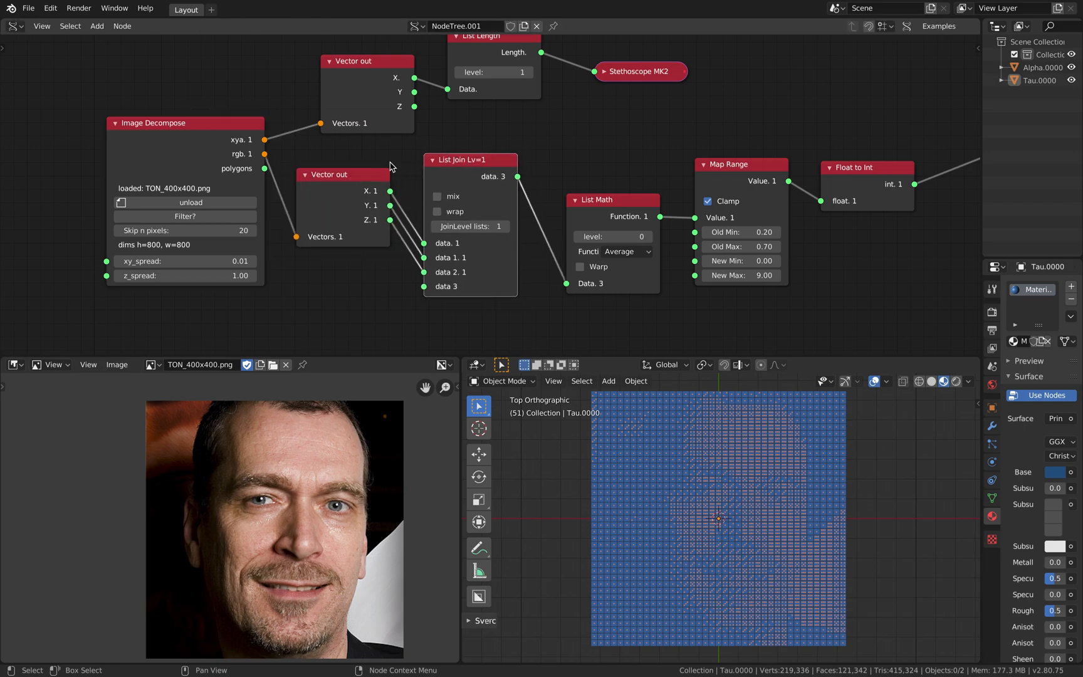
middle_drag(571, 168, 465, 153)
drag(512, 188, 496, 163)
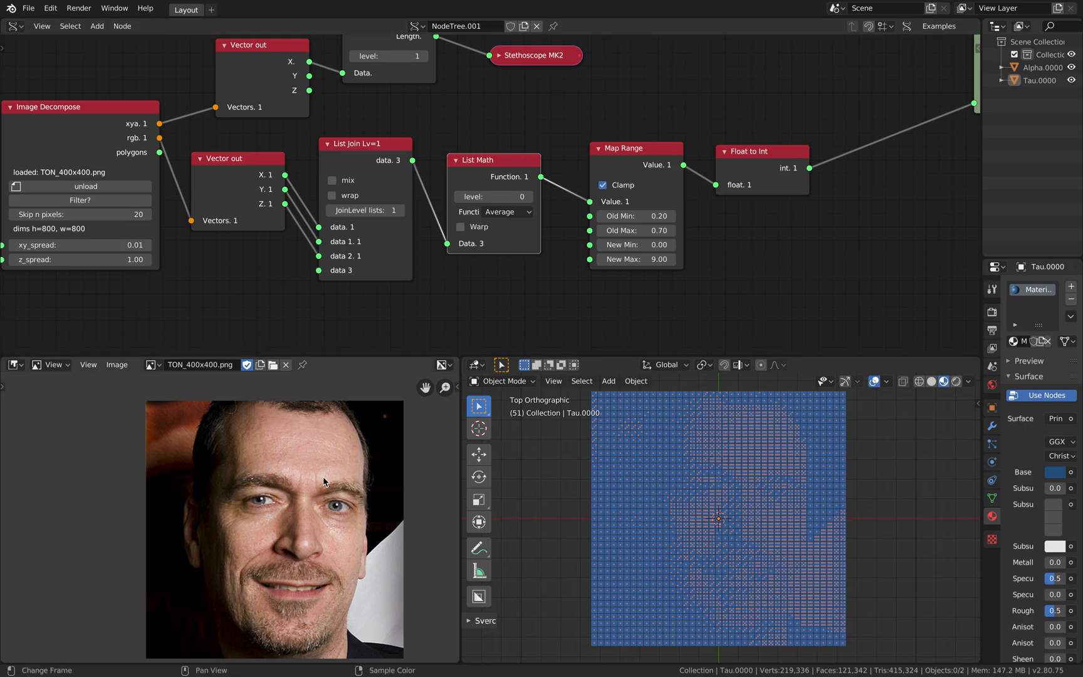
Reposition the Map Range and Float to Int nodes, leaving a wider gap between them.
middle_drag(617, 206, 343, 215)
drag(359, 174, 353, 167)
drag(489, 167, 513, 154)
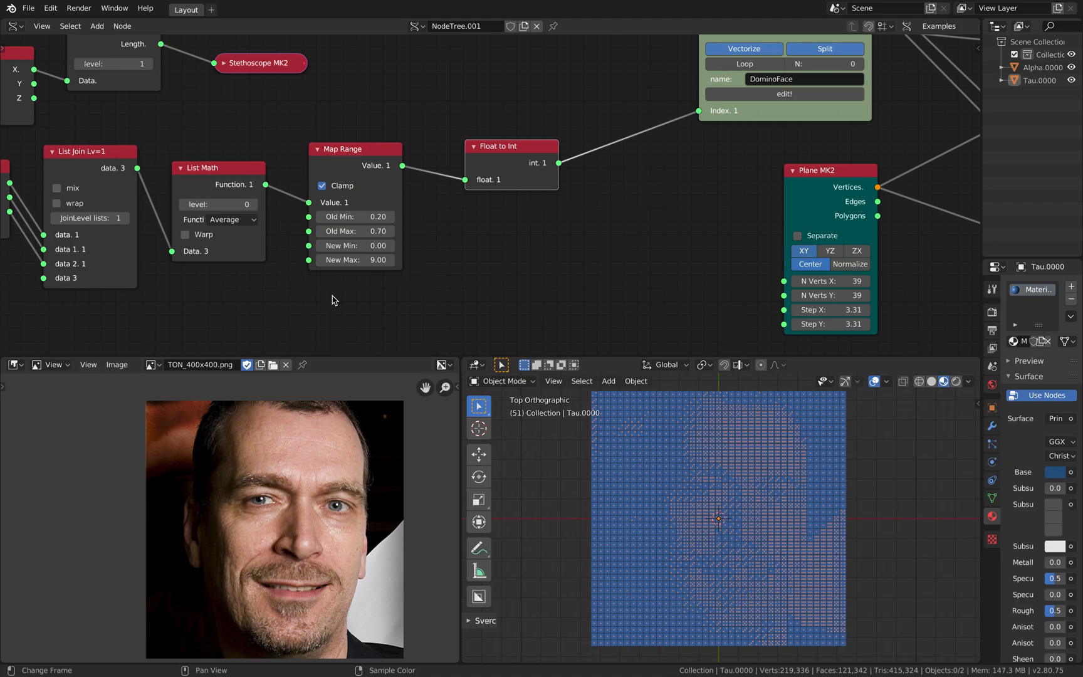
mouse_move(373, 149)
mouse_down()
mouse_move(393, 153)
mouse_move(355, 160)
mouse_up()
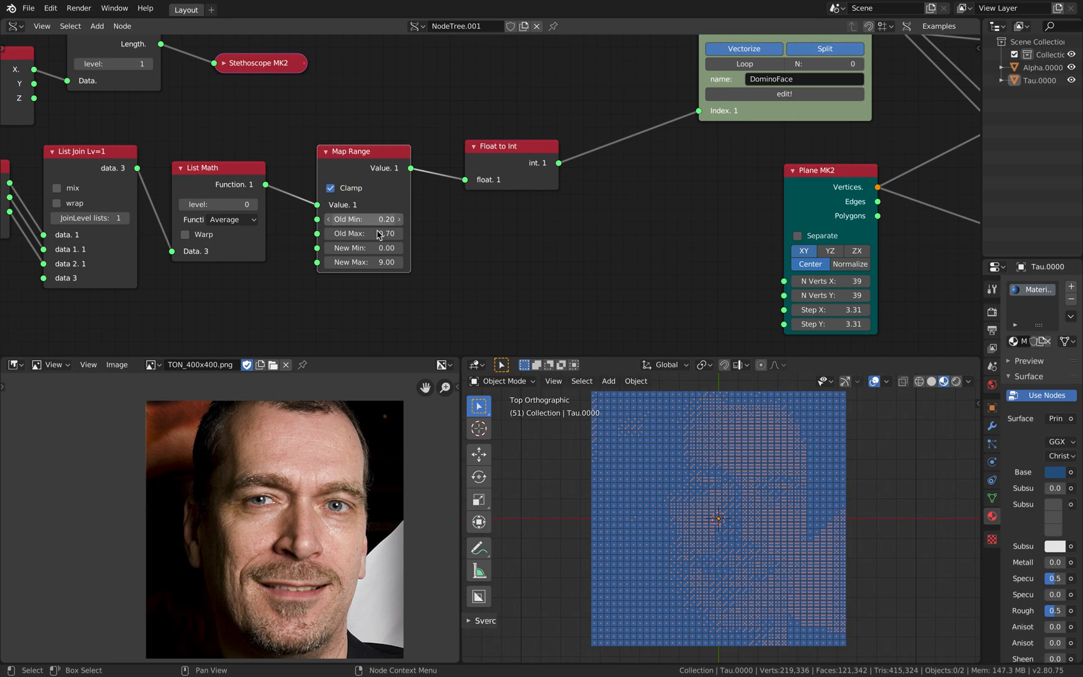
Examine the range settings of the Map Range node up close.
middle_drag(266, 131, 383, 104)
scroll(383, 106, up, 1)
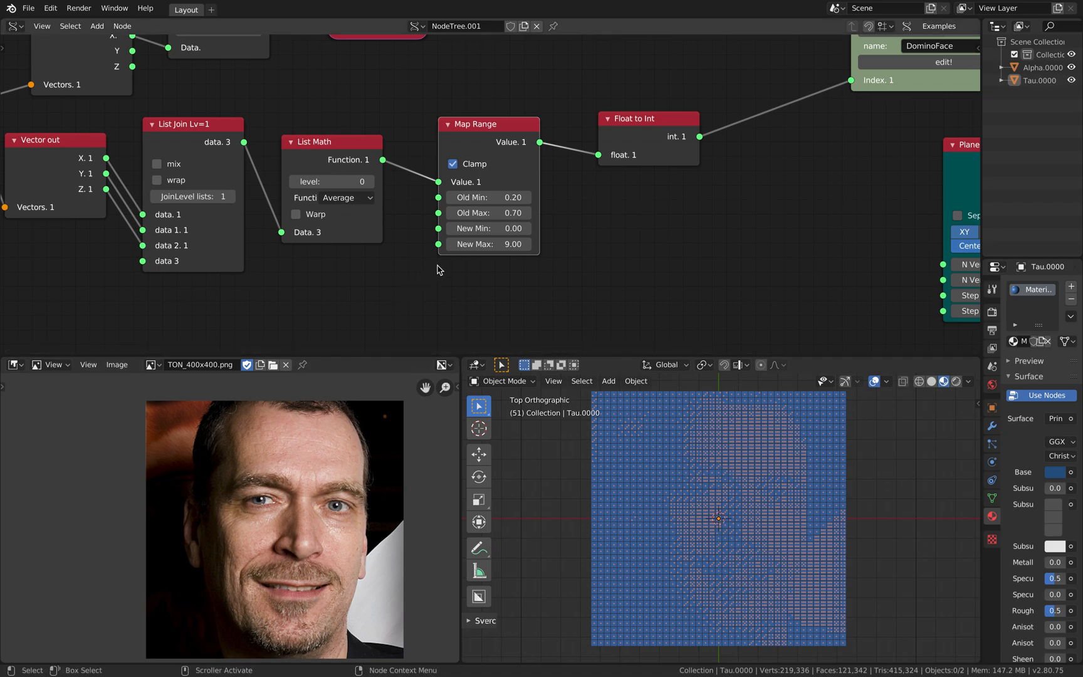
scroll(508, 200, up, 1)
scroll(508, 198, up, 1)
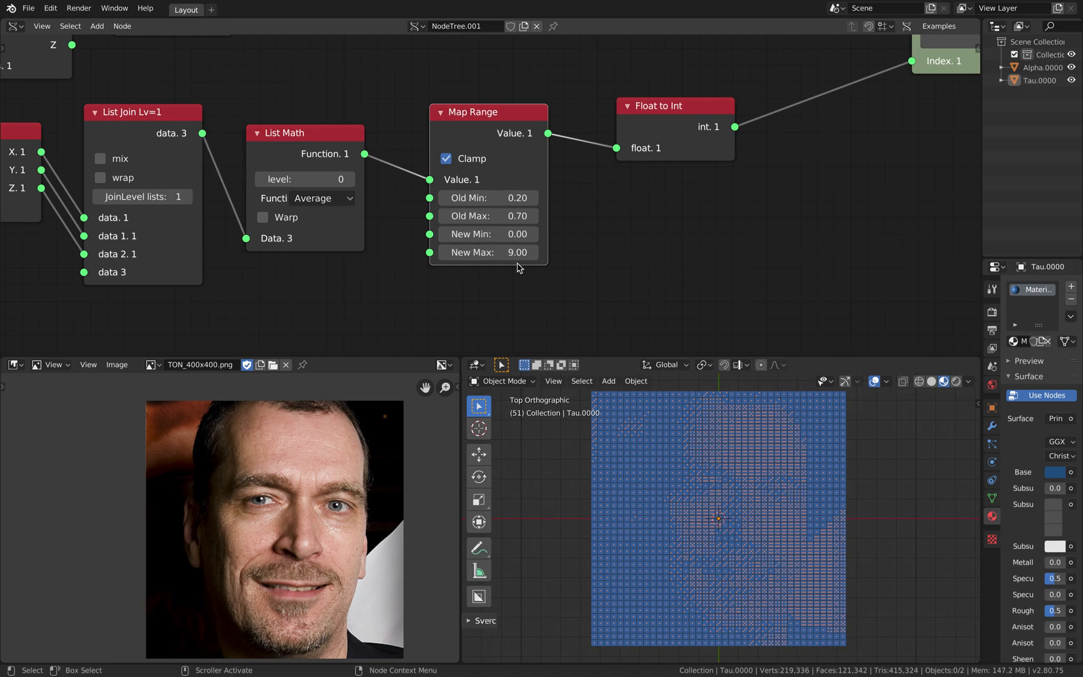
middle_drag(564, 237, 489, 247)
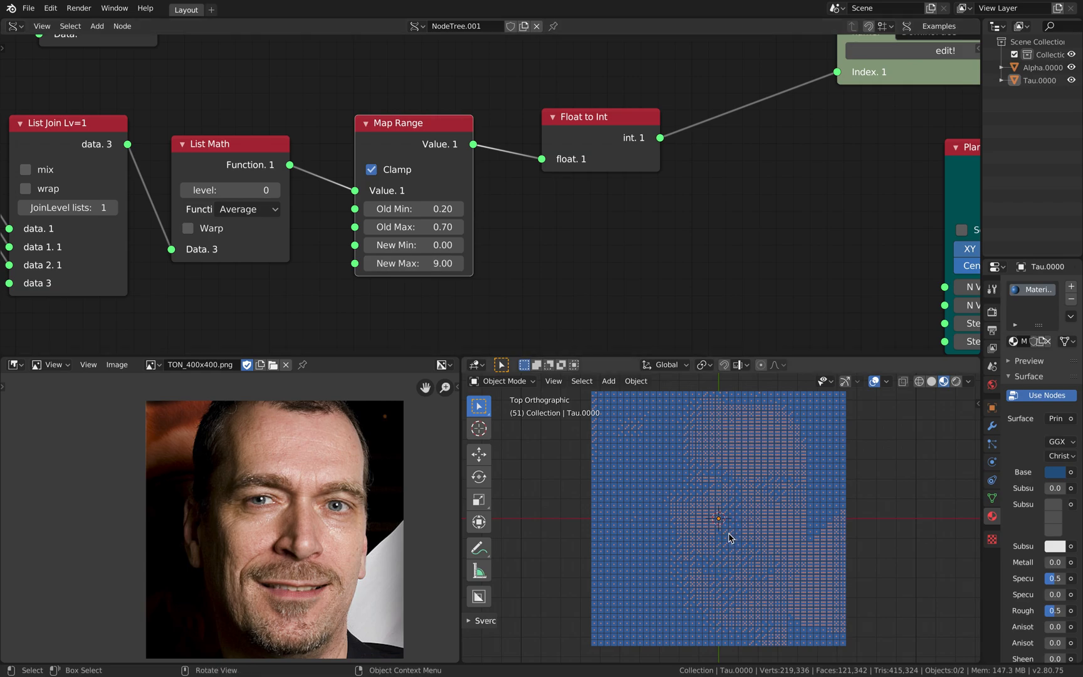
Inspect the domino mosaic in a maximized 3D view, both up close and from tilted angles, and restore the layout.
scroll(728, 538, up, 1)
key(ctrl+alt+space)
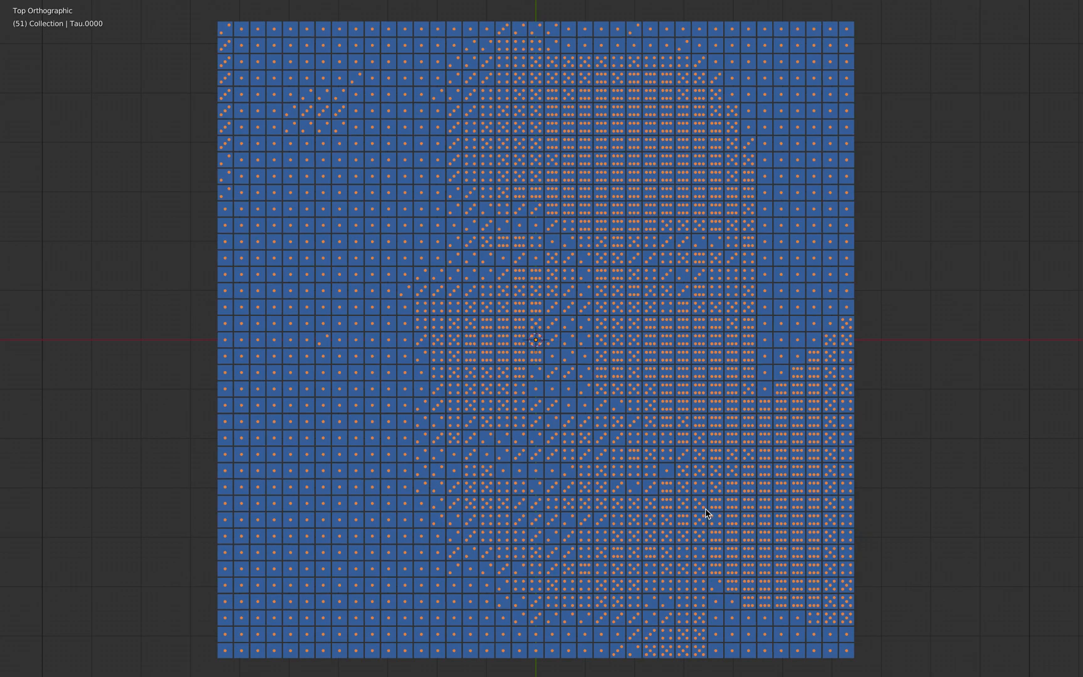
scroll(705, 511, up, 5)
scroll(606, 417, up, 1)
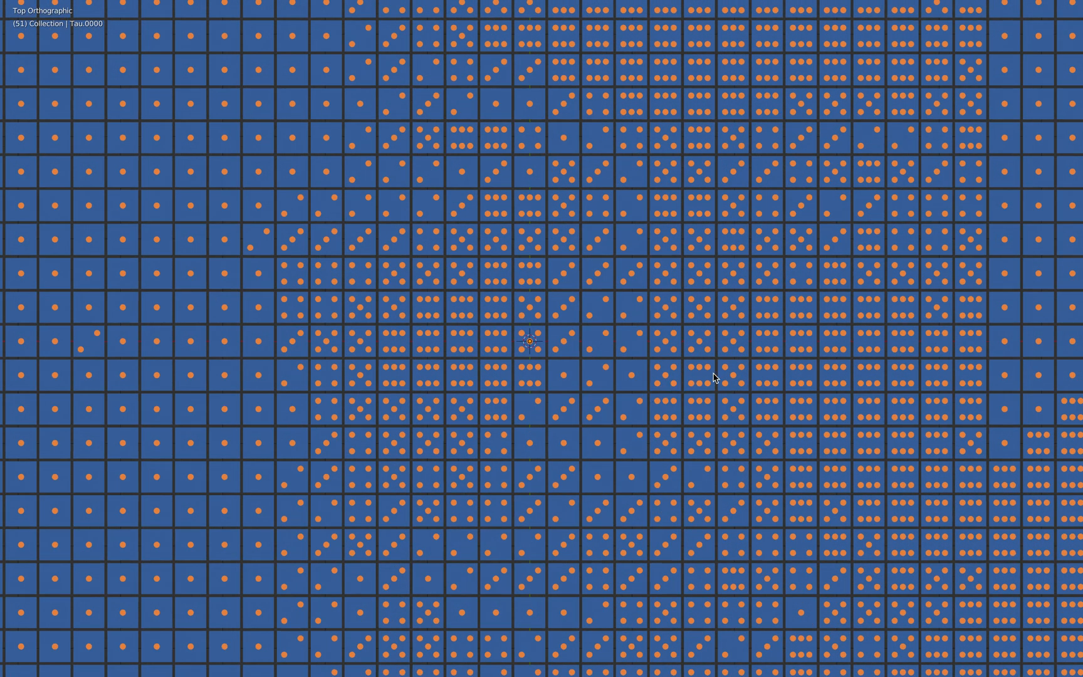
mouse_move(693, 309)
middle_down()
mouse_move(655, 271)
mouse_move(680, 295)
middle_up()
scroll(731, 356, down, 4)
scroll(746, 395, down, 2)
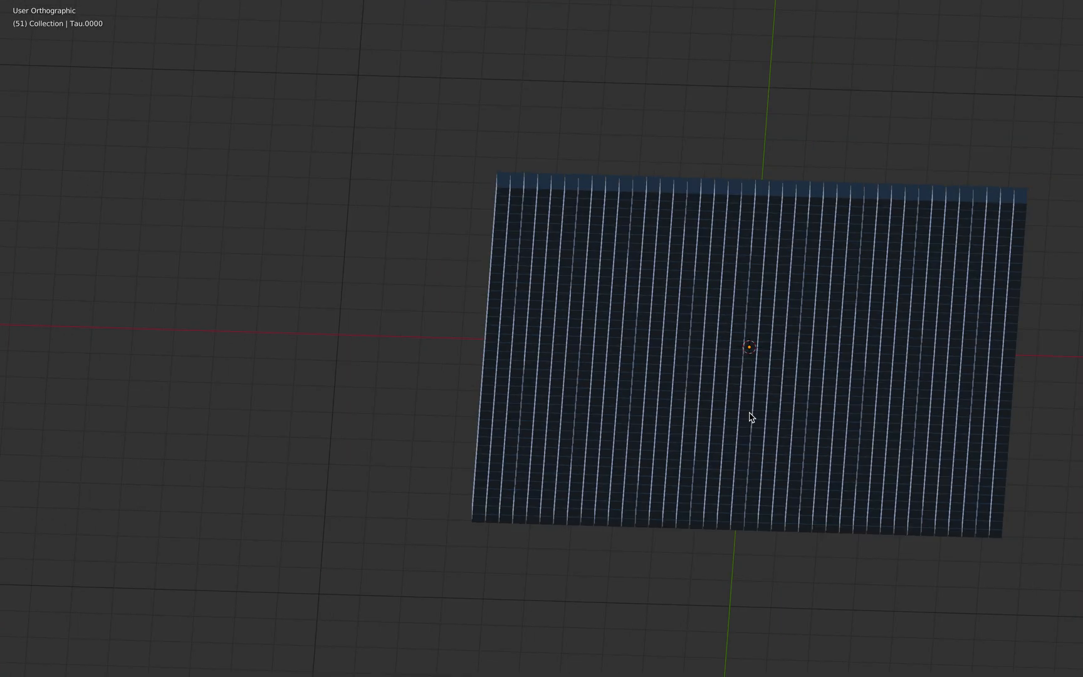
middle_drag(750, 415, 899, 493)
scroll(764, 456, up, 2)
scroll(898, 497, up, 3)
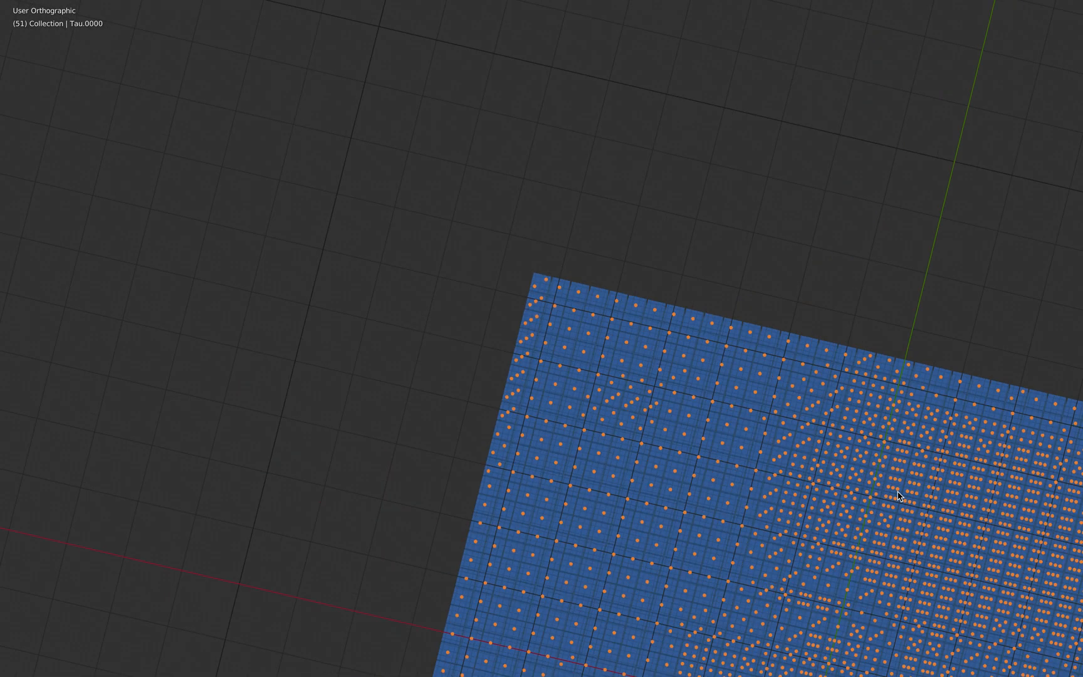
shift+middle_drag(614, 306, 566, 280)
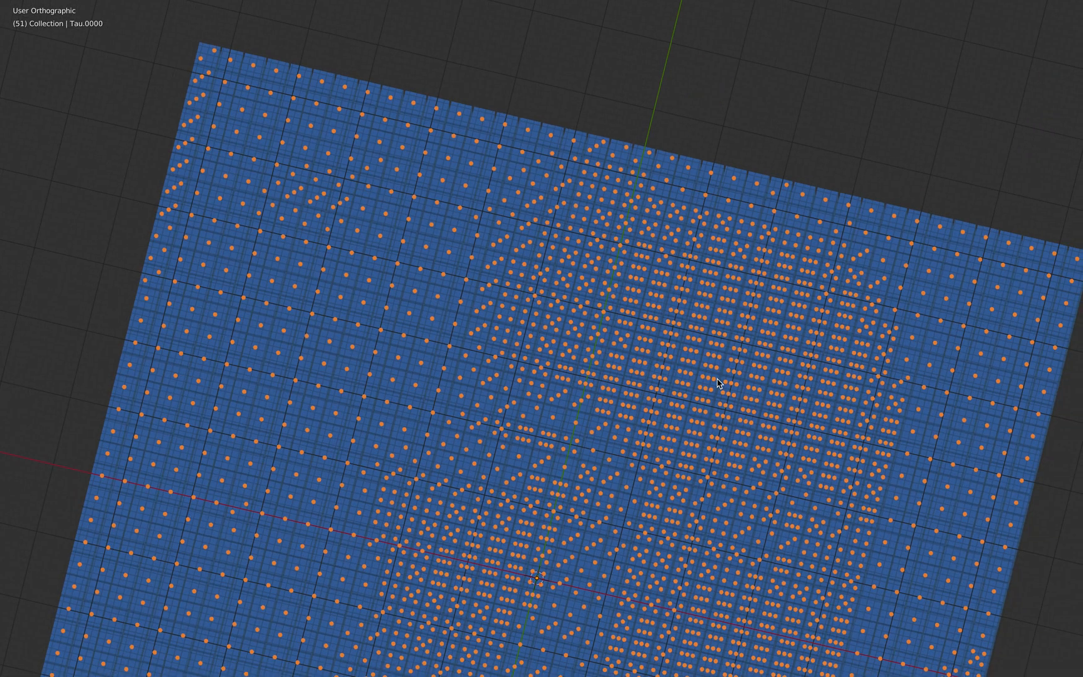
scroll(722, 383, down, 3)
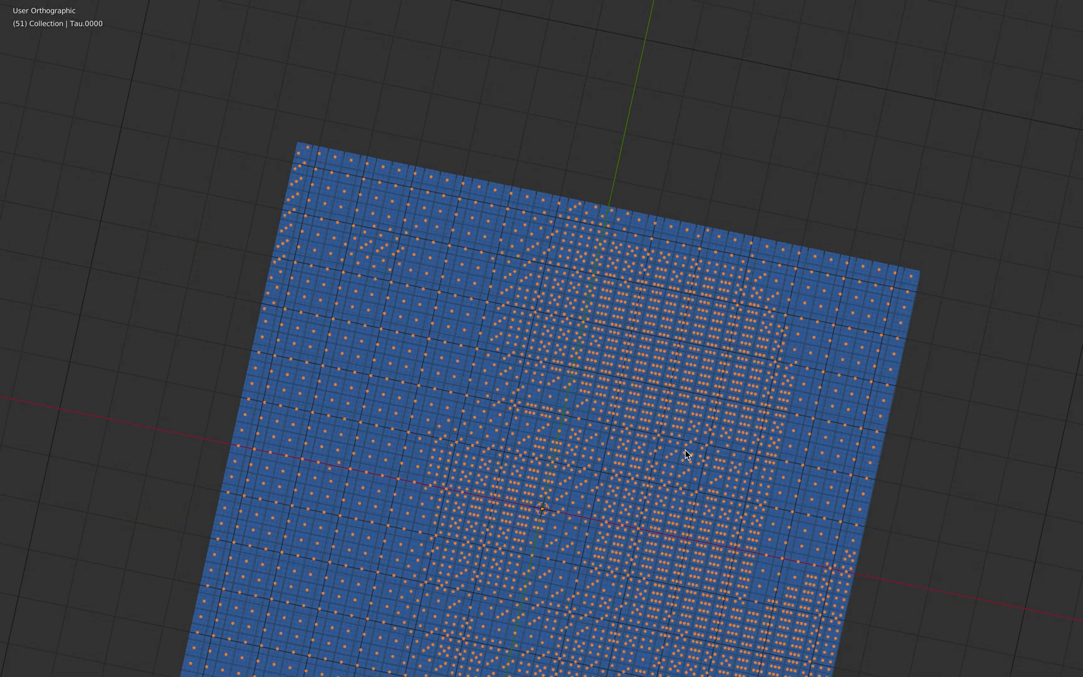
shift+middle_drag(676, 318, 672, 313)
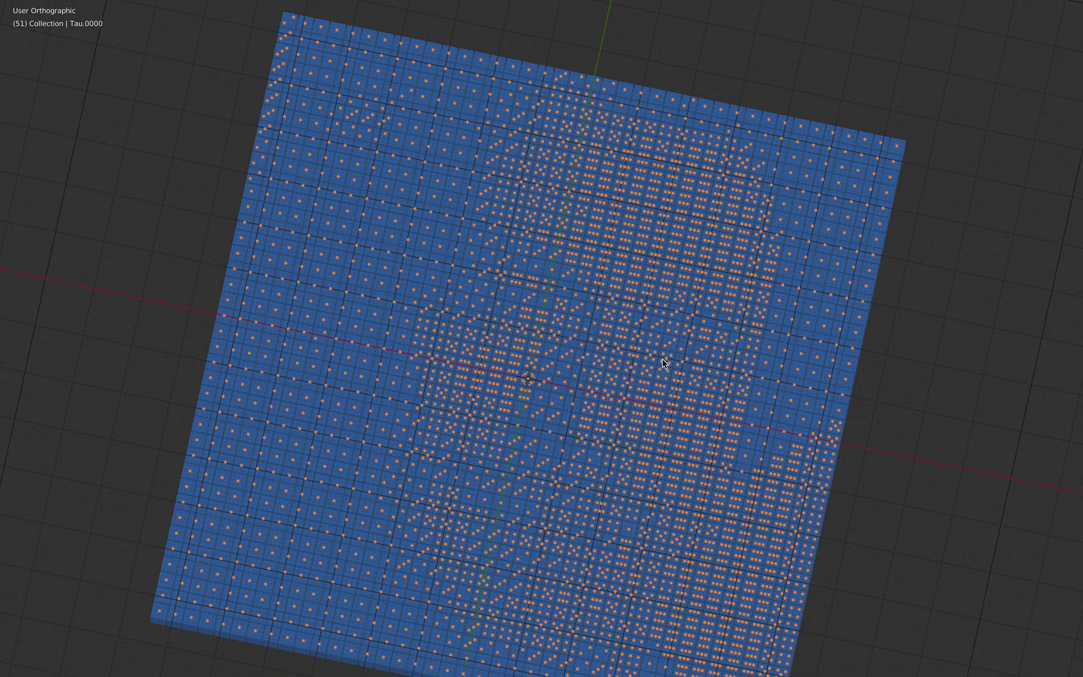
middle_drag(671, 401, 677, 401)
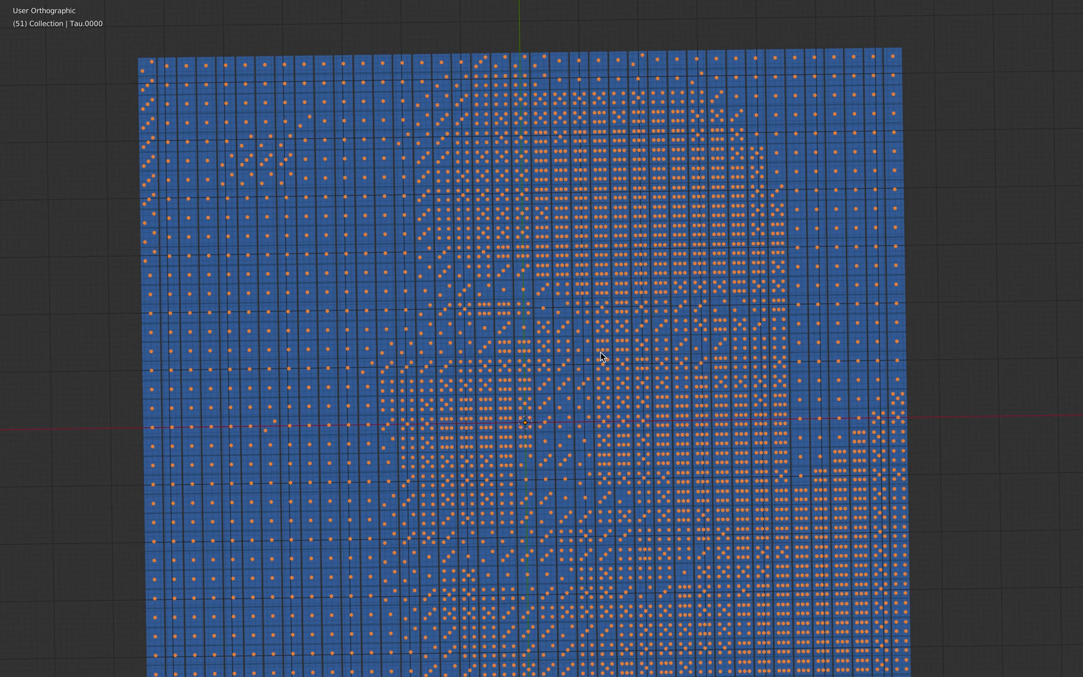
key(ctrl+alt+space)
middle_drag(720, 496, 727, 493)
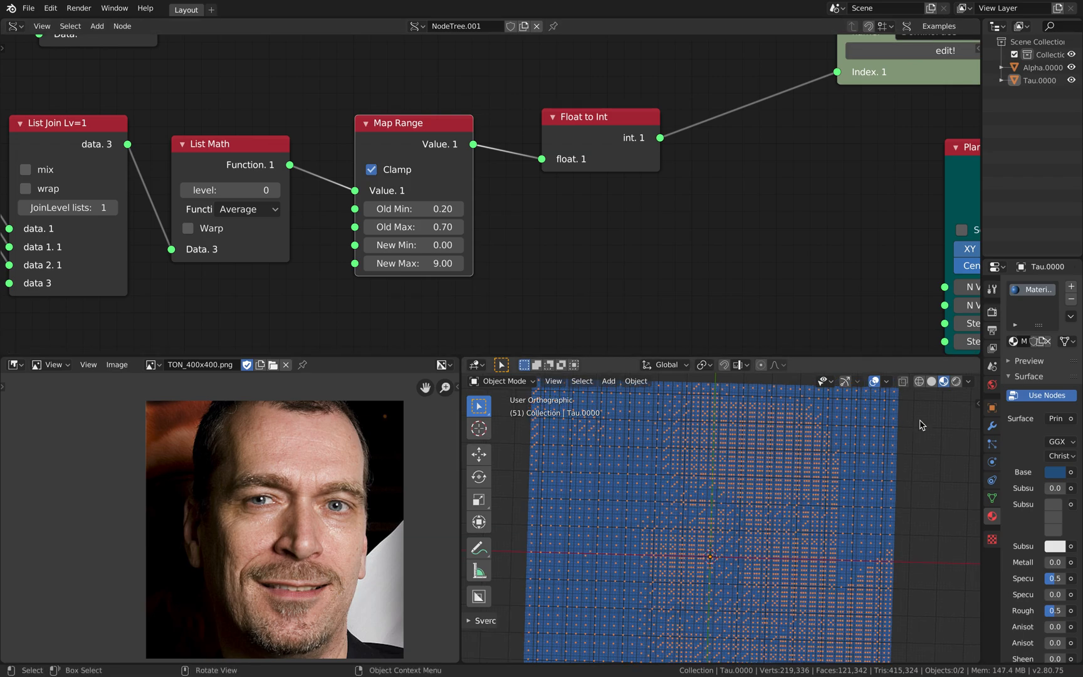
scroll(936, 448, down, 1)
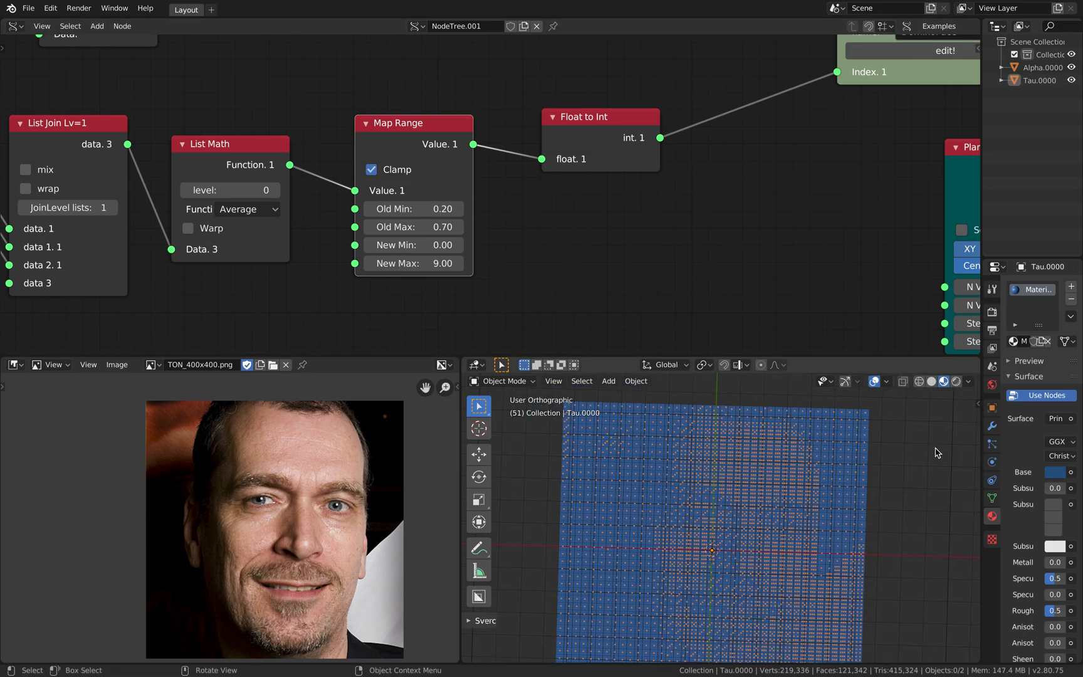
scroll(936, 452, up, 1)
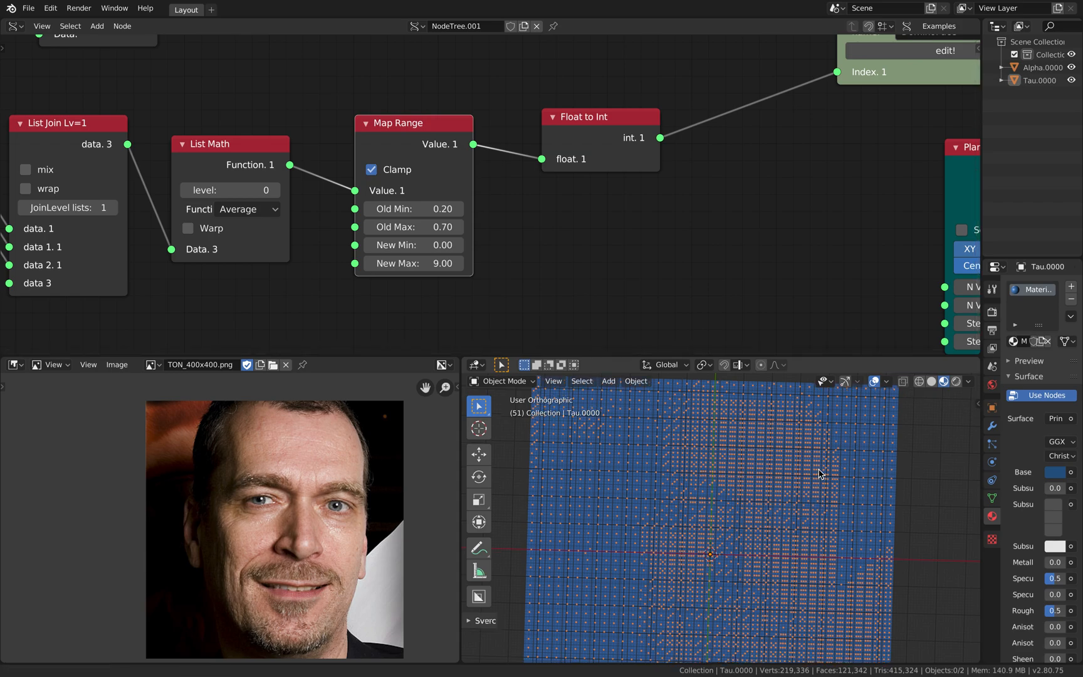
Reposition the DominoFace group node and the Plane MK2 node between Float to Int and the two Viewer BMesh nodes.
scroll(402, 214, down, 1)
scroll(238, 194, down, 2)
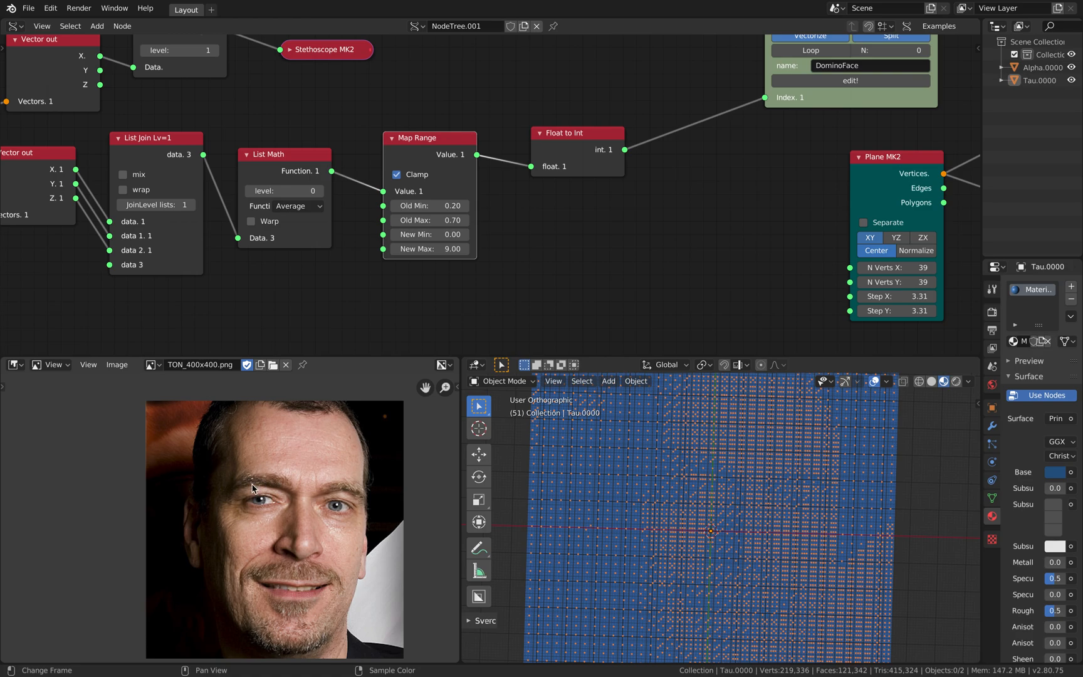
middle_drag(590, 232, 346, 330)
middle_drag(449, 196, 367, 258)
scroll(479, 147, down, 2)
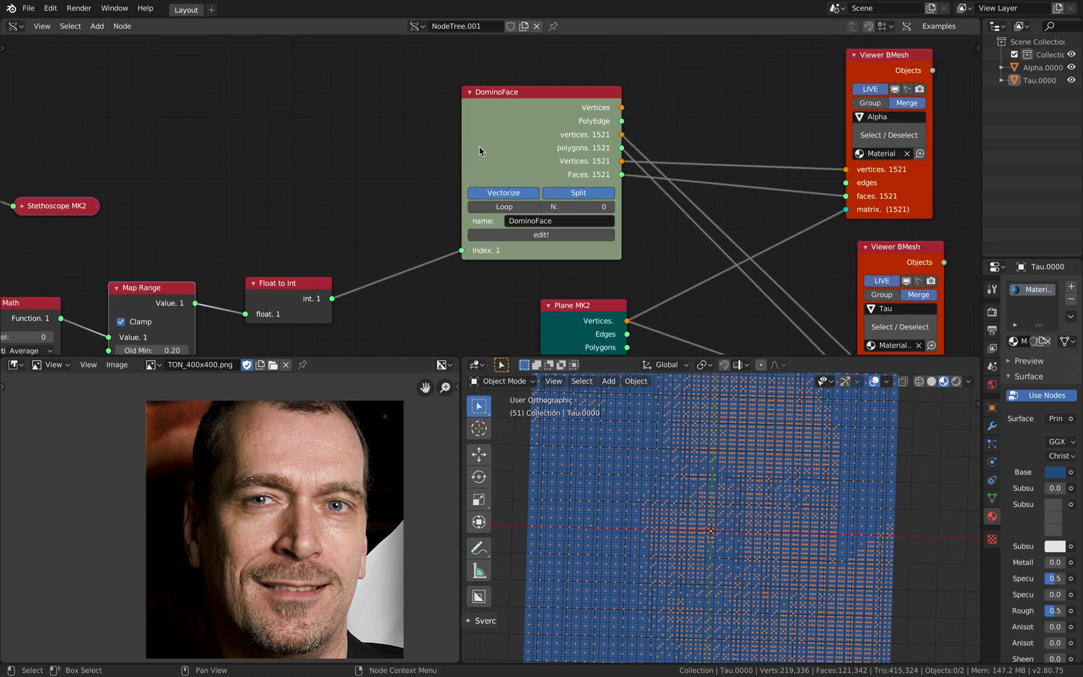
drag(496, 95, 478, 78)
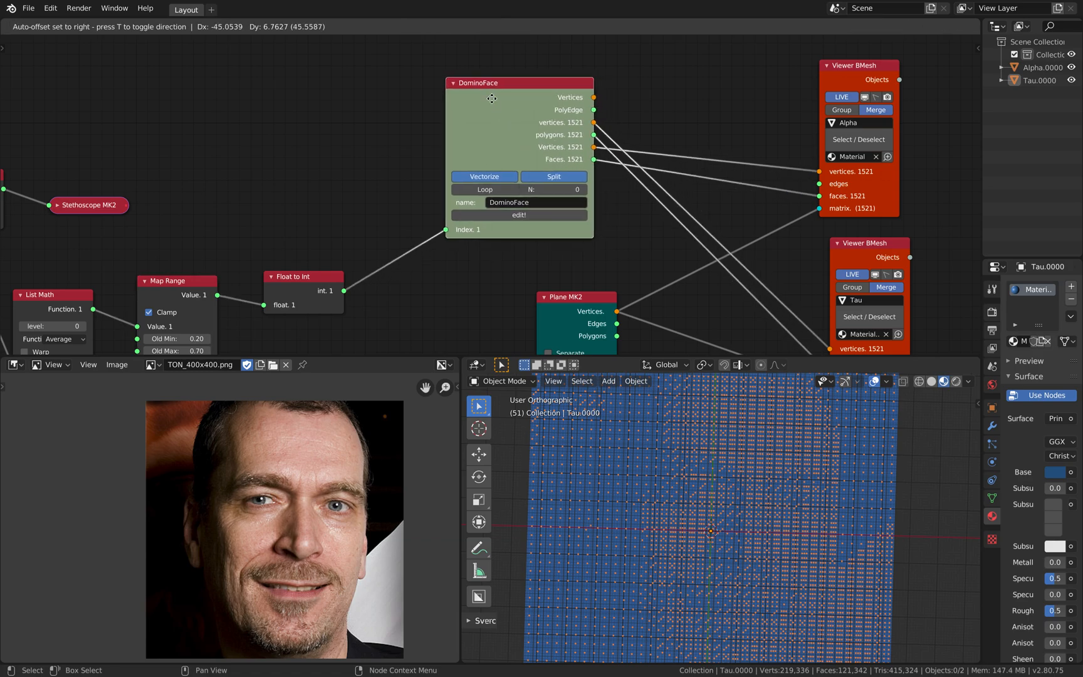
drag(587, 306, 607, 280)
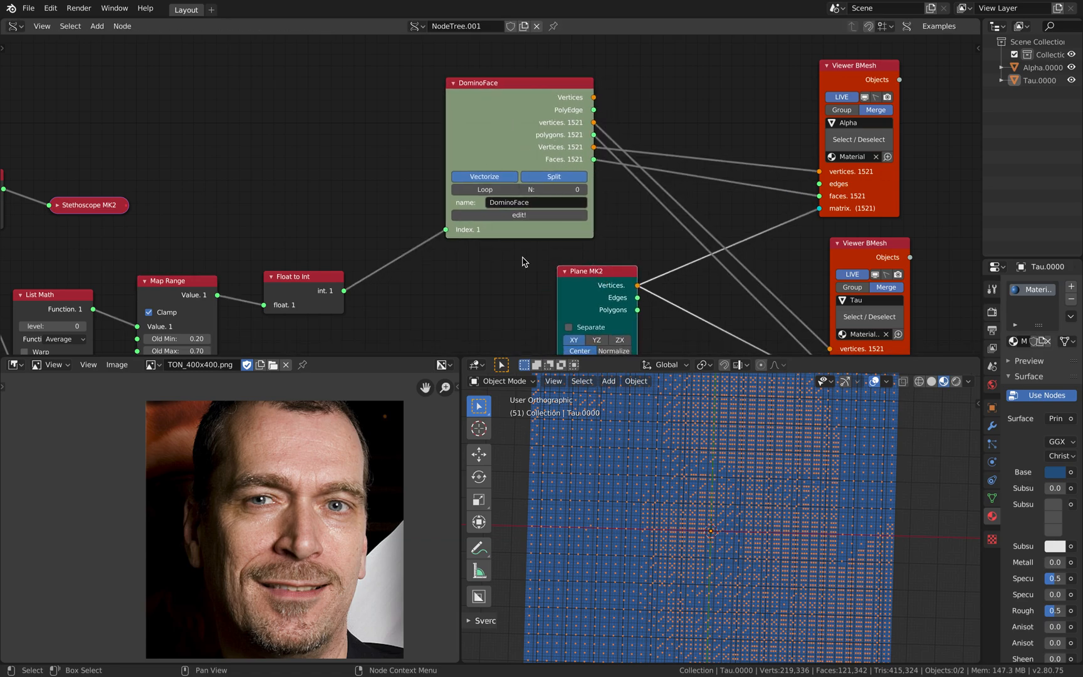
middle_drag(522, 257, 535, 180)
middle_drag(465, 194, 456, 234)
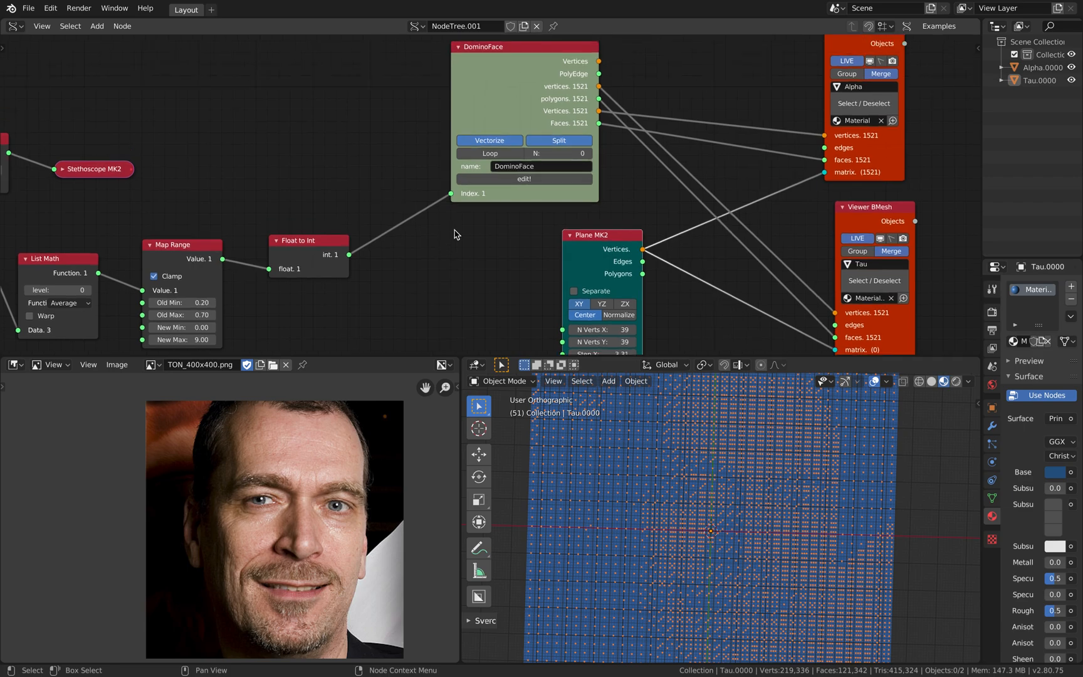
drag(592, 238, 578, 232)
middle_drag(553, 231, 501, 230)
scroll(501, 230, down, 1)
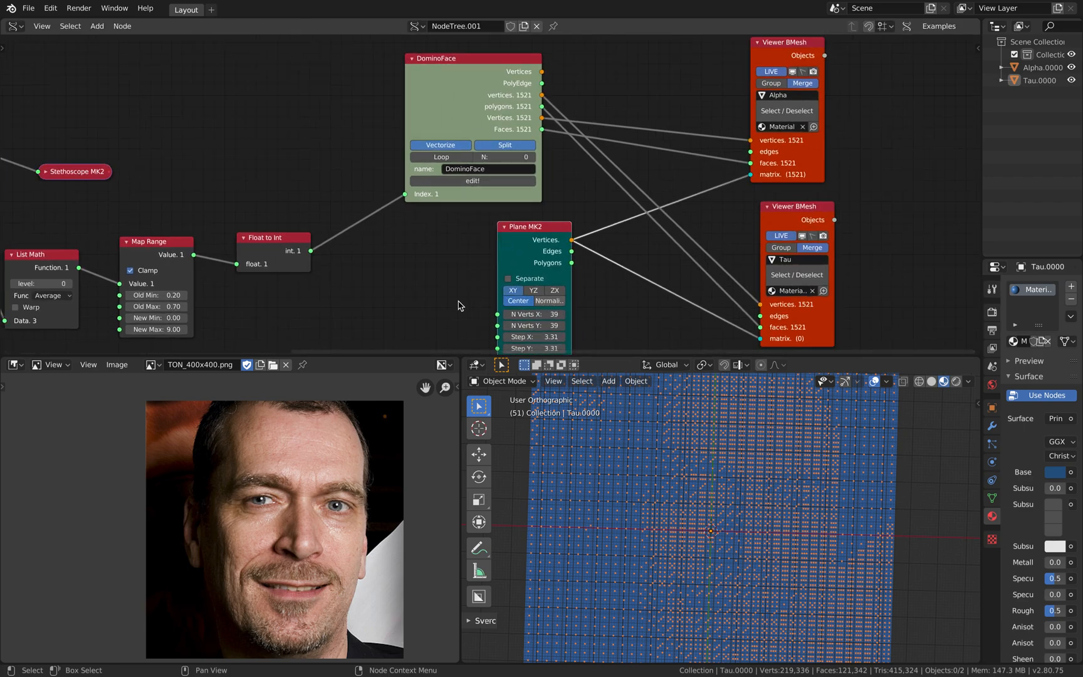
middle_drag(466, 295, 482, 280)
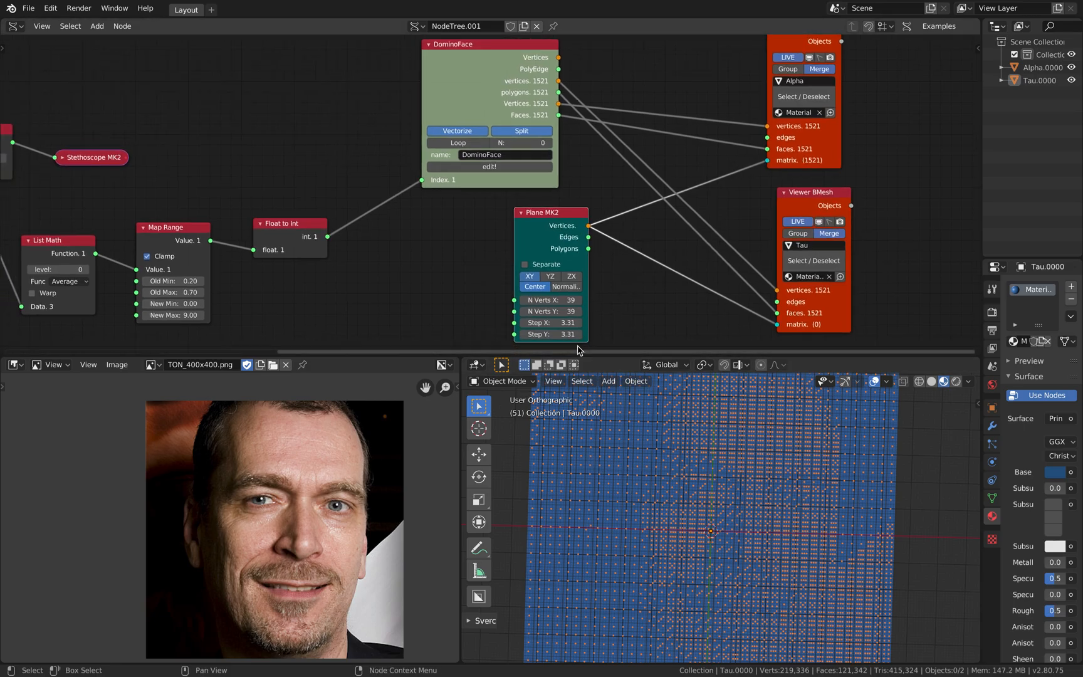
Temporarily hide the Tau viewer's mesh to inspect the domino pips alone, and show it again.
middle_drag(752, 491, 756, 493)
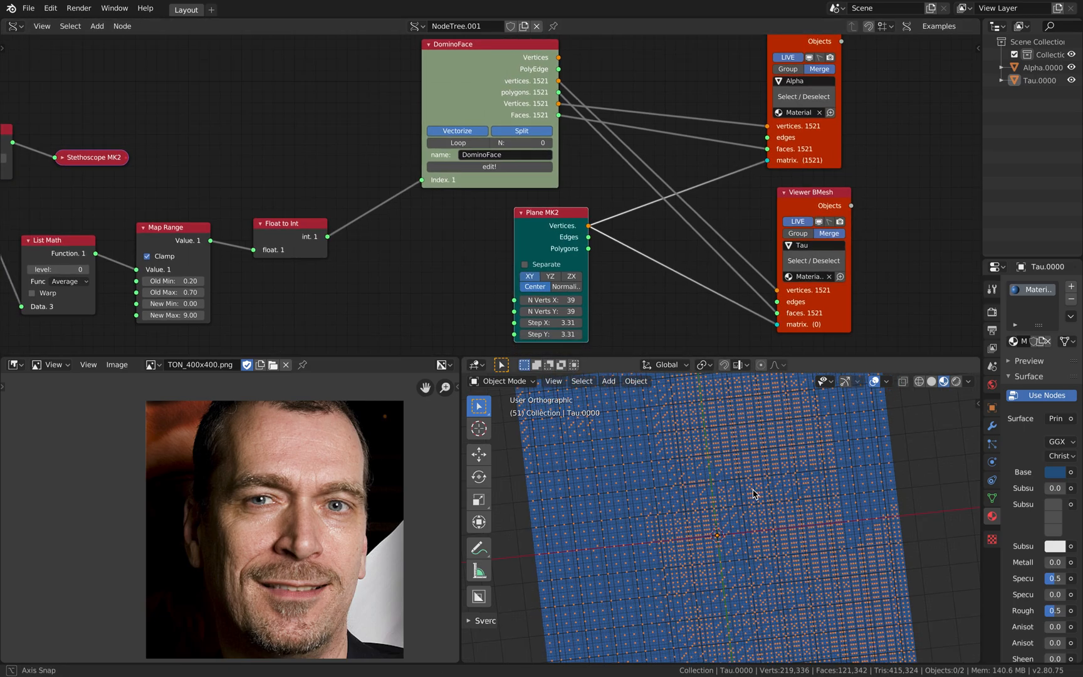
scroll(719, 485, up, 2)
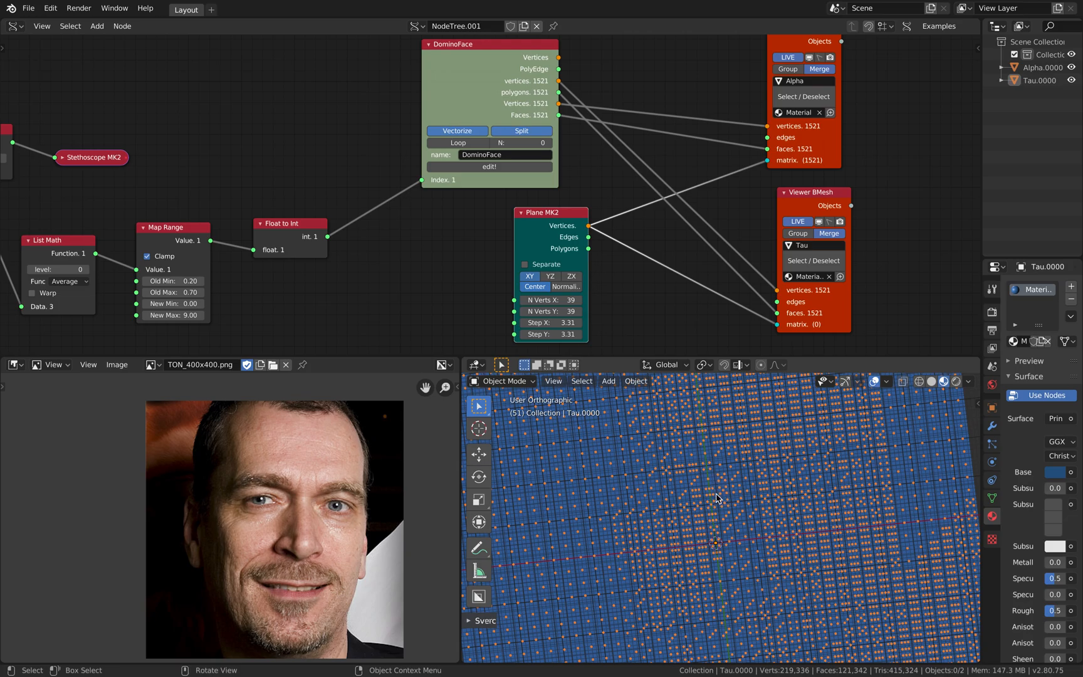
click(819, 224)
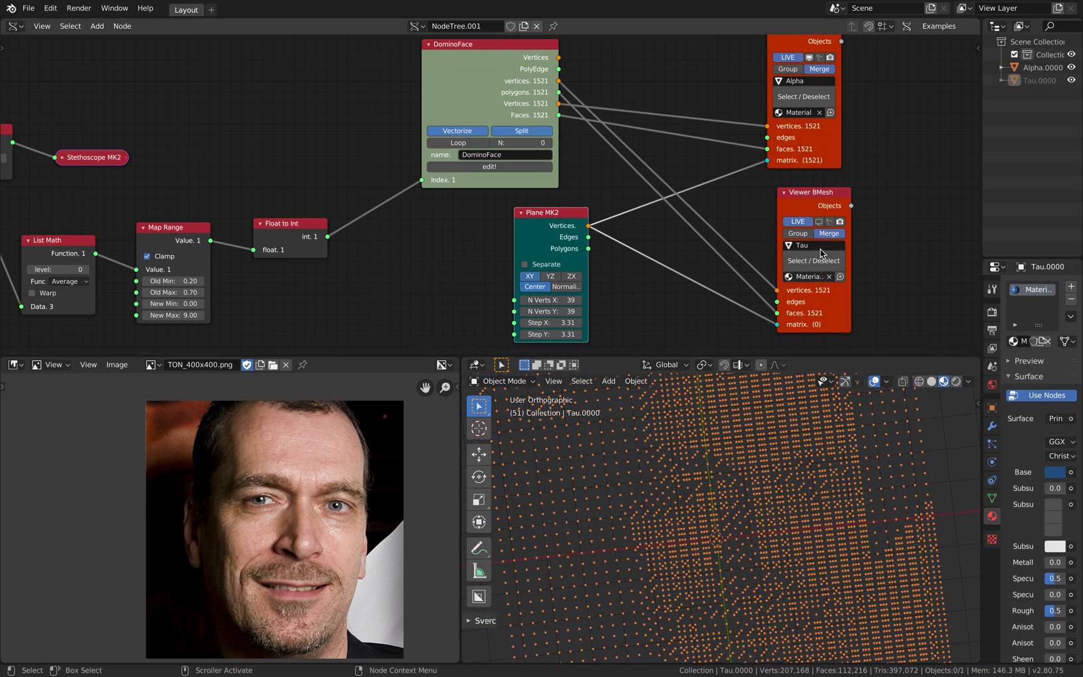
click(819, 224)
middle_drag(796, 529, 837, 540)
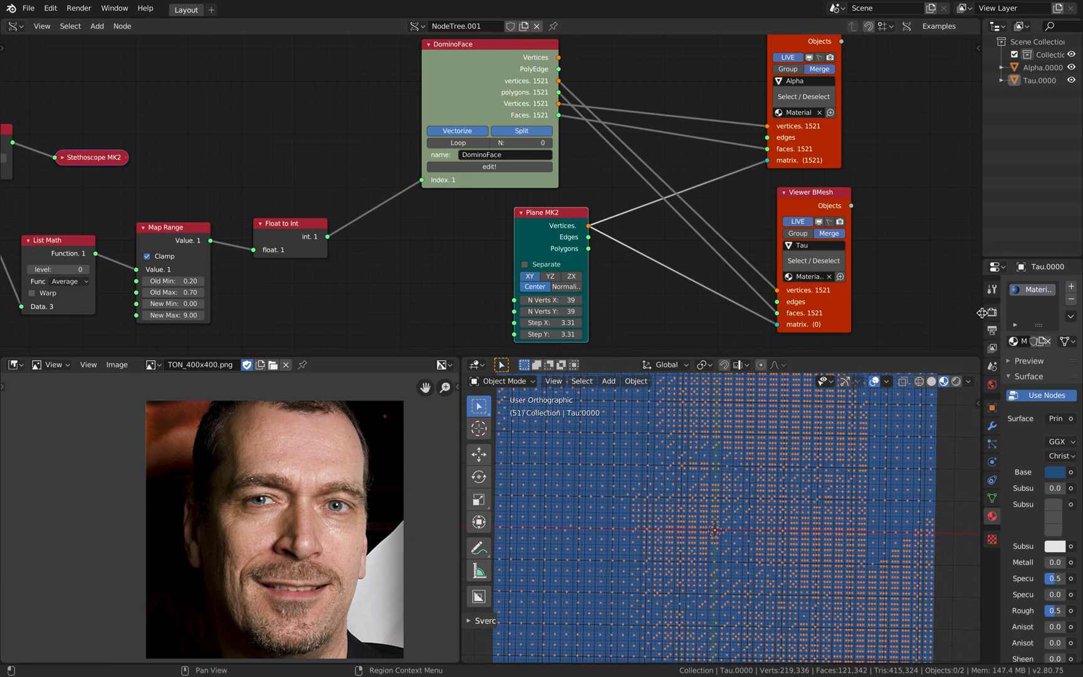
Widen the Outliner and Properties editors so their full labels and values fit.
drag(977, 312, 915, 312)
middle_drag(775, 527, 775, 527)
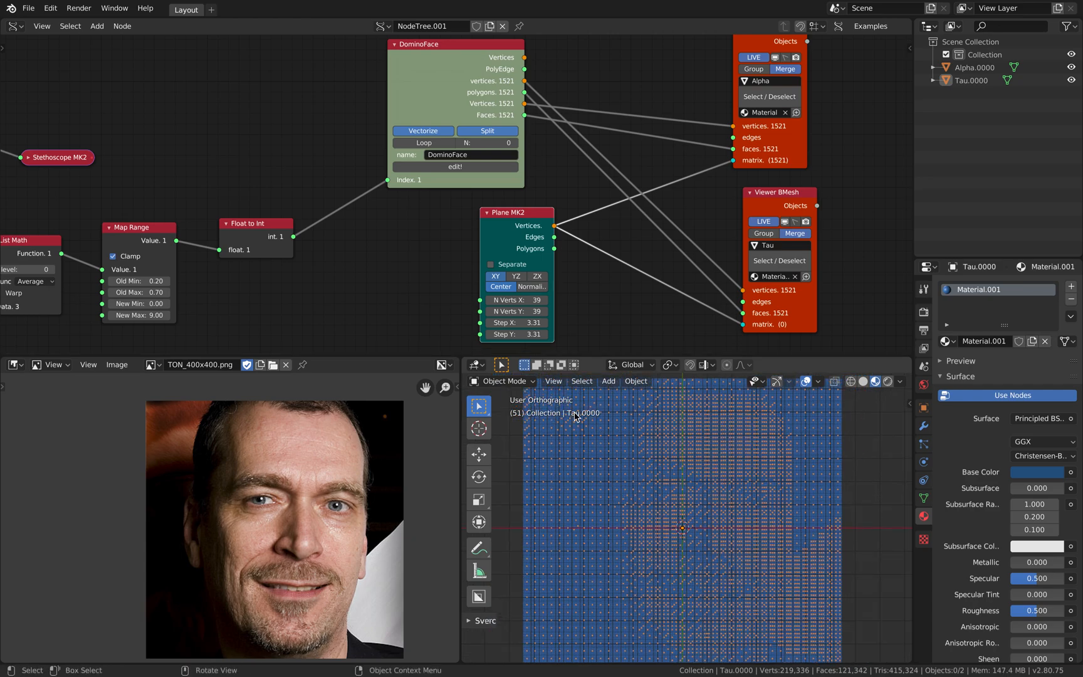
click(28, 8)
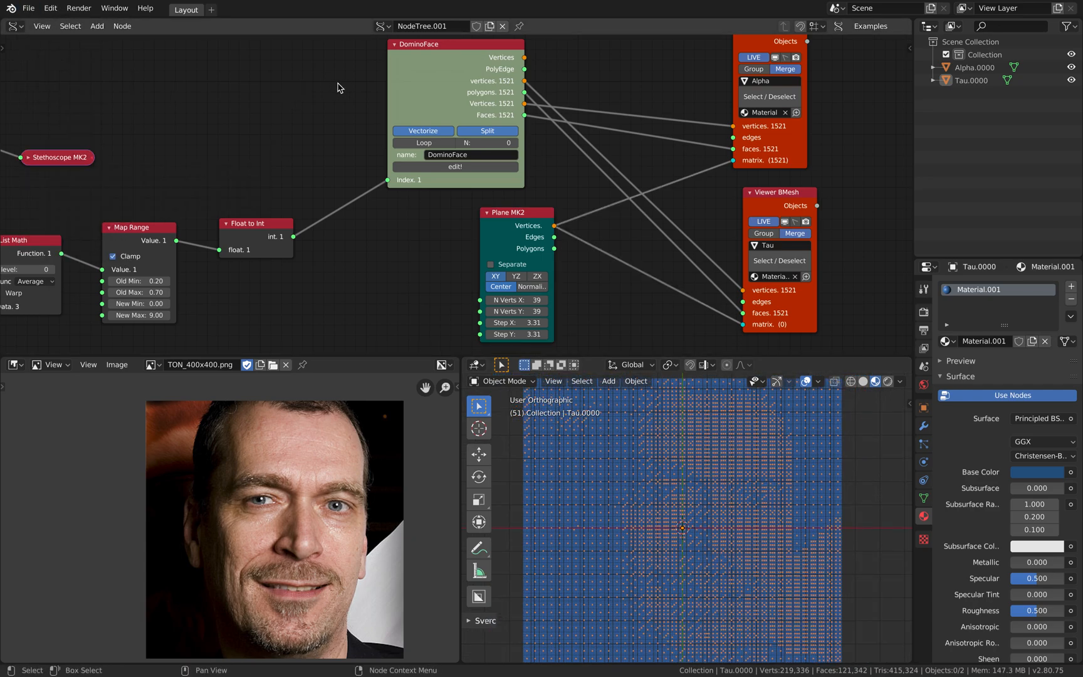
Open the DominoFace group for editing and show its internal node network in a maximized node editor.
click(411, 92)
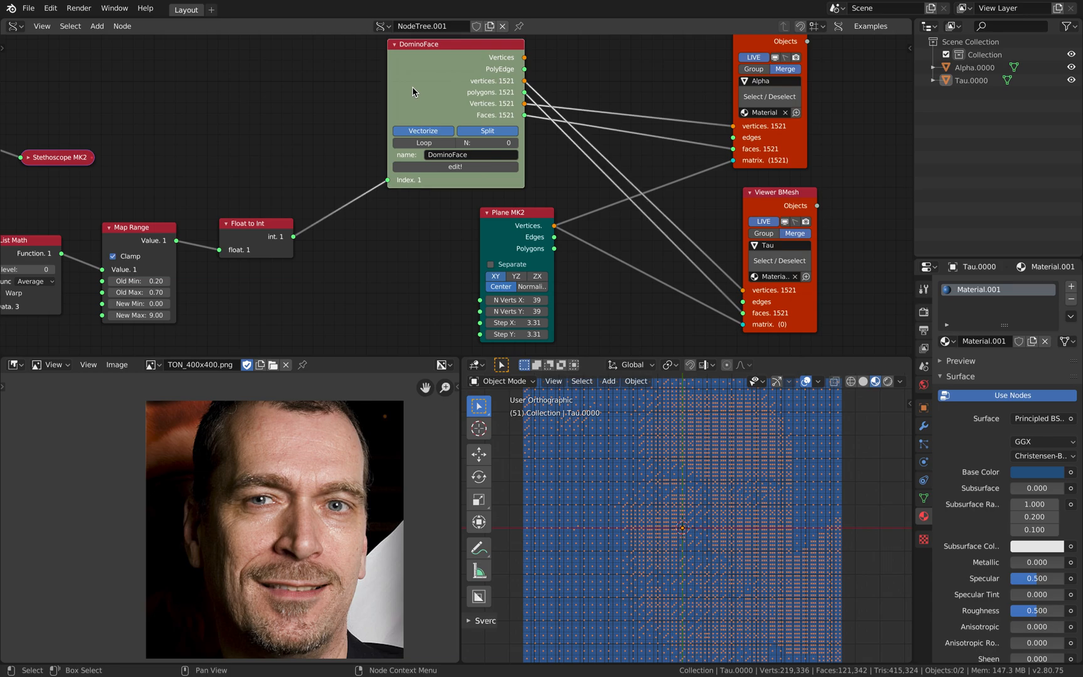
key(Tab)
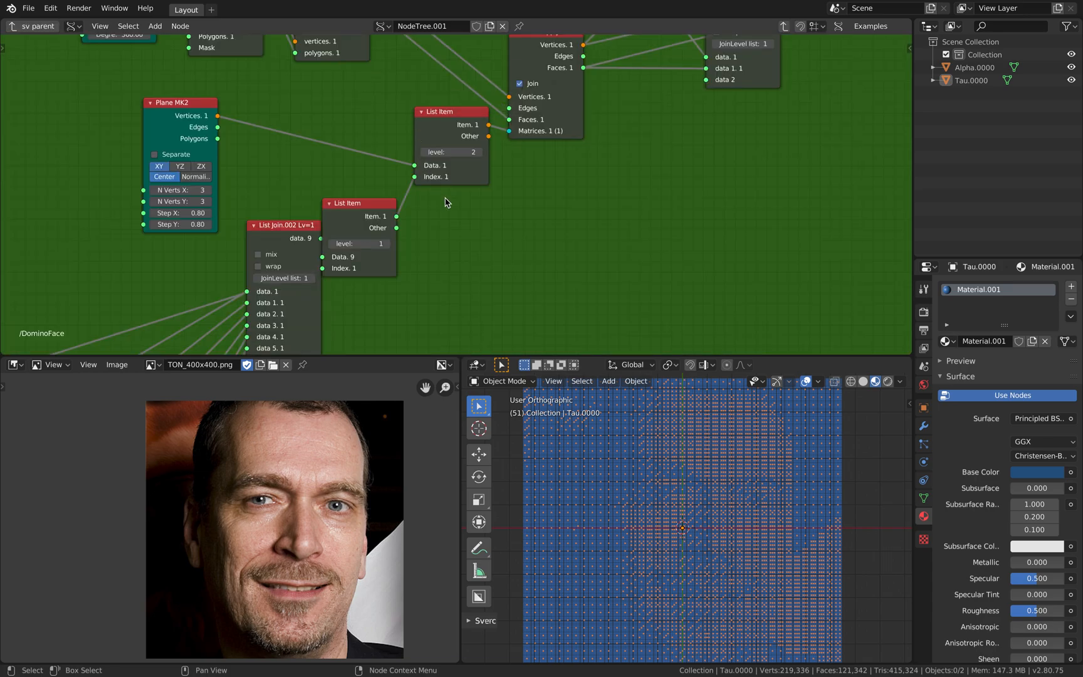
scroll(616, 225, down, 1)
scroll(679, 235, down, 1)
middle_drag(362, 161, 488, 192)
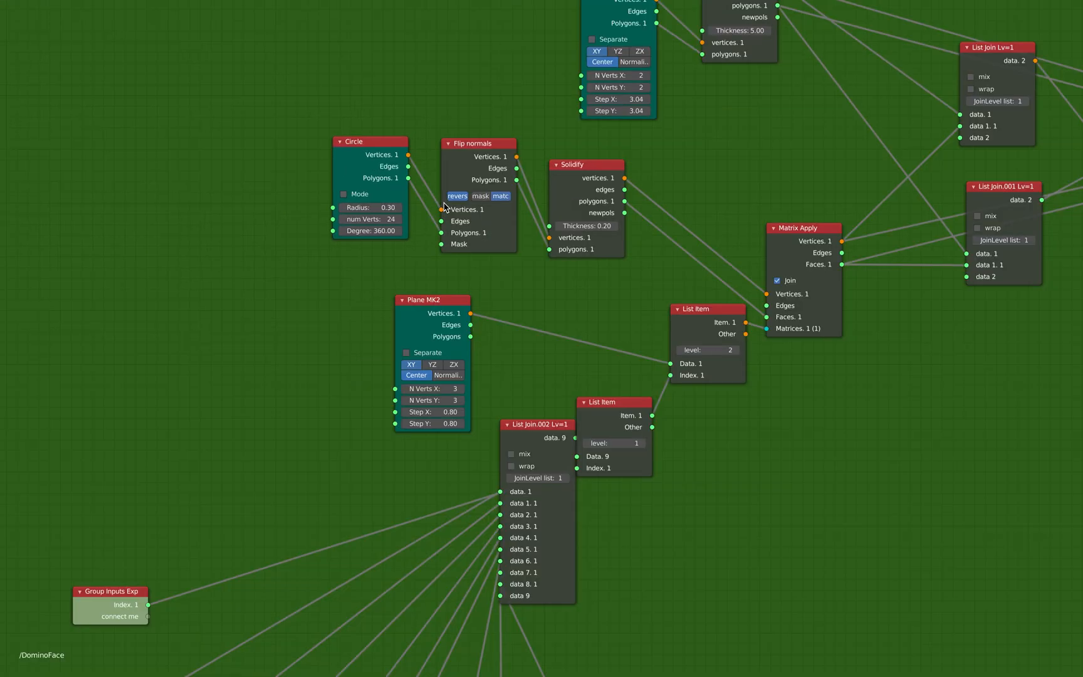
Rearrange the Group Inputs Exp, List Item and List Join.002 nodes so the index input sits beside the level 1 List Item.
key(ctrl+alt+space)
middle_drag(337, 254, 370, 171)
drag(192, 519, 383, 395)
drag(688, 327, 698, 337)
drag(626, 339, 606, 421)
middle_drag(471, 394, 411, 294)
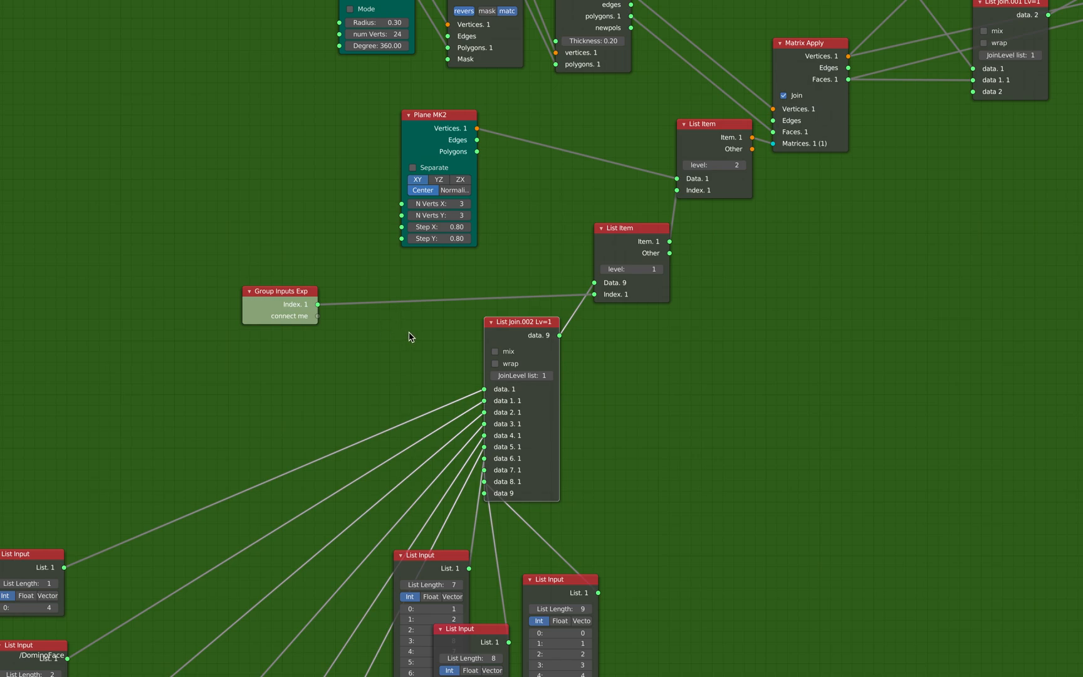
scroll(320, 308, down, 1)
drag(301, 298, 298, 269)
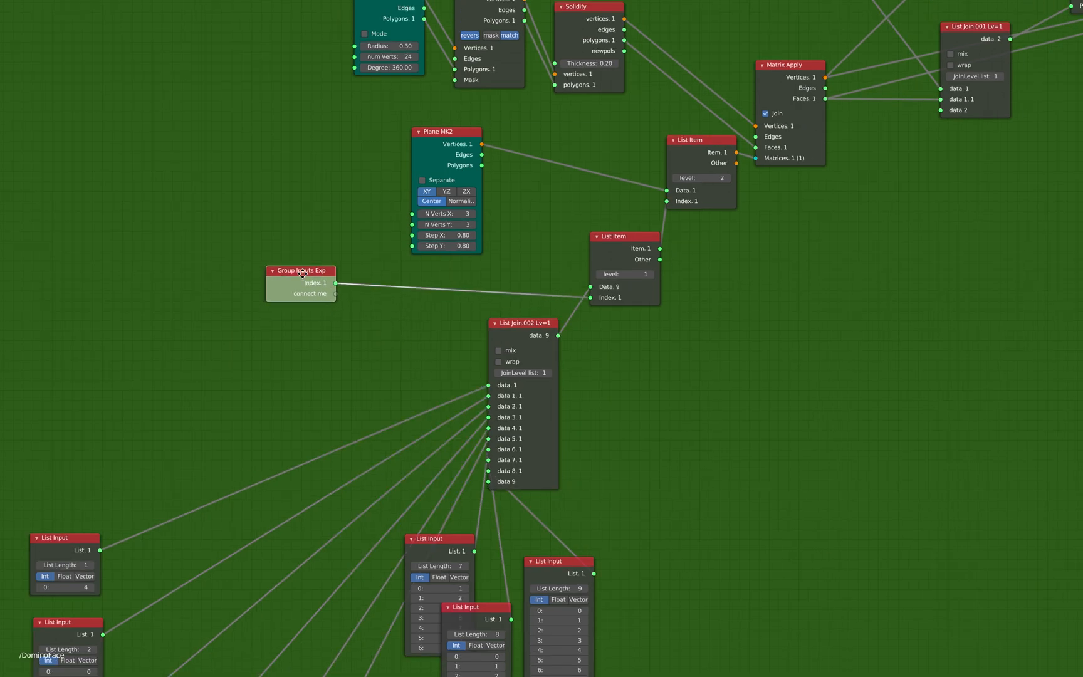
Examine the List Input nodes holding the pip indices and how they feed List Join.002 and the List Item nodes.
scroll(380, 301, down, 5)
scroll(474, 339, down, 2)
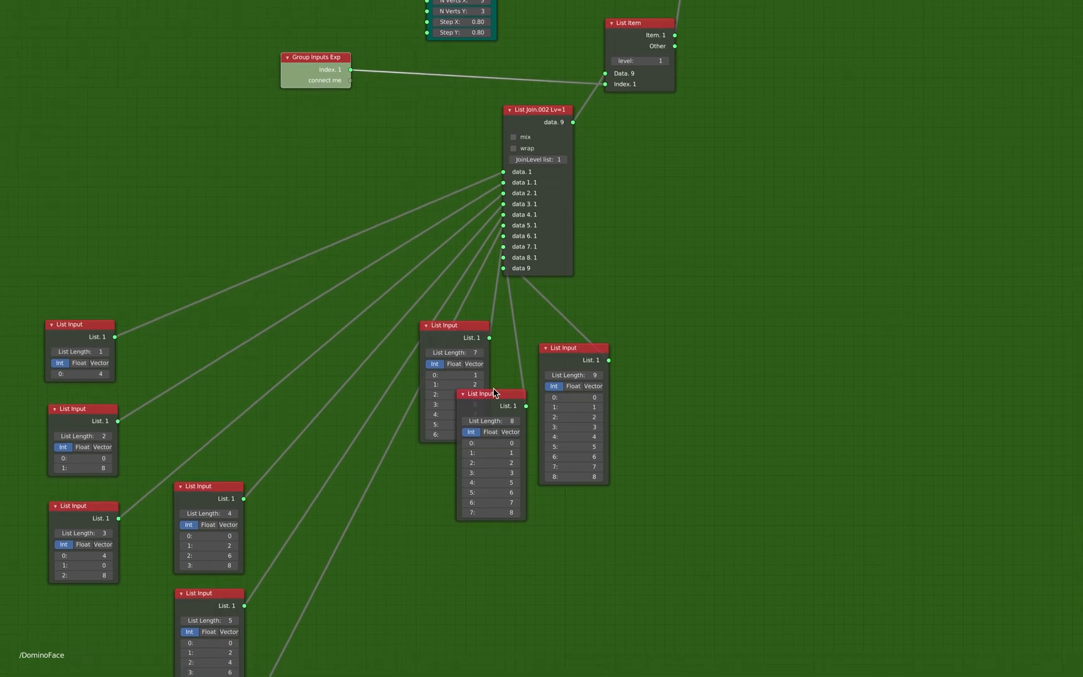
scroll(594, 411, down, 2)
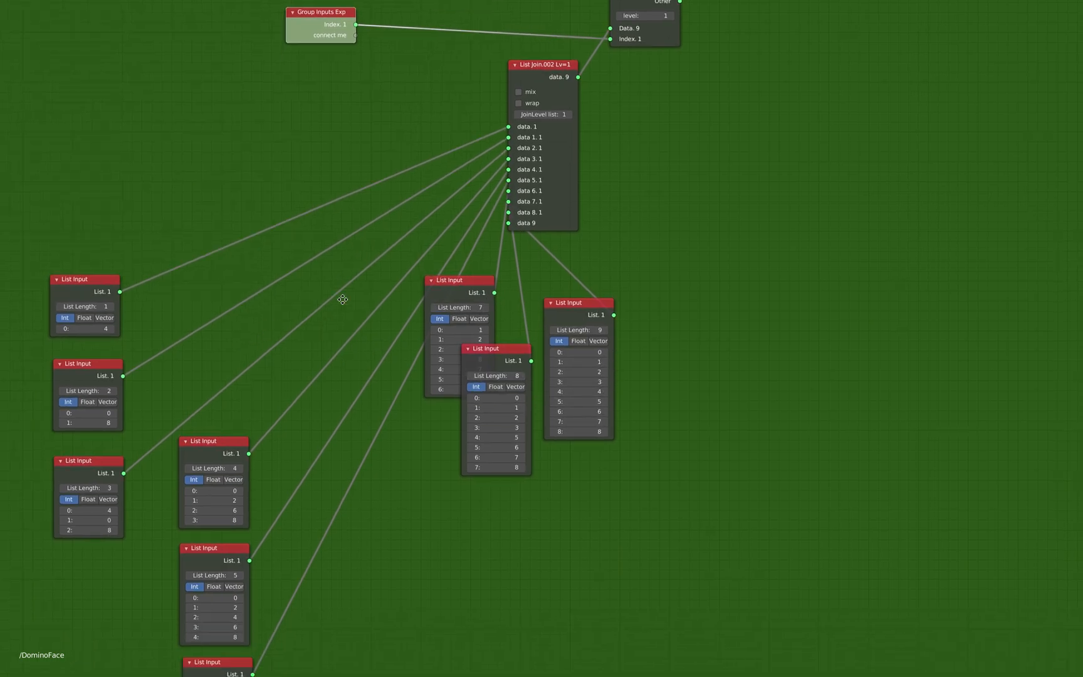
scroll(342, 299, left, 6)
scroll(342, 299, down, 2)
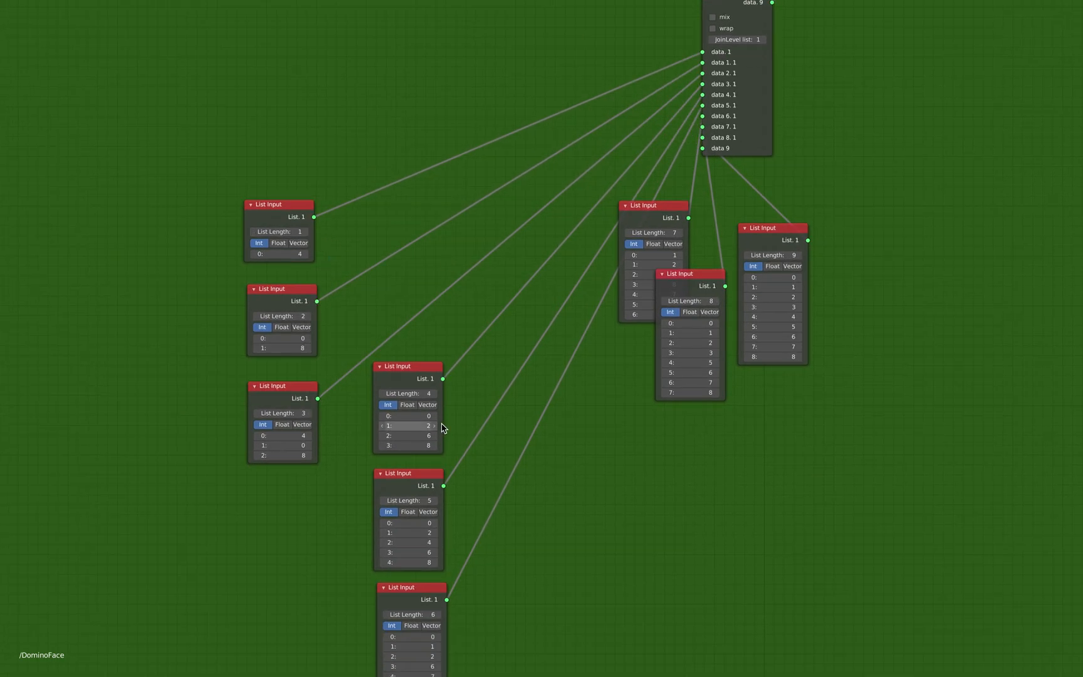
middle_drag(443, 428, 387, 307)
scroll(555, 325, right, 5)
scroll(556, 325, up, 4)
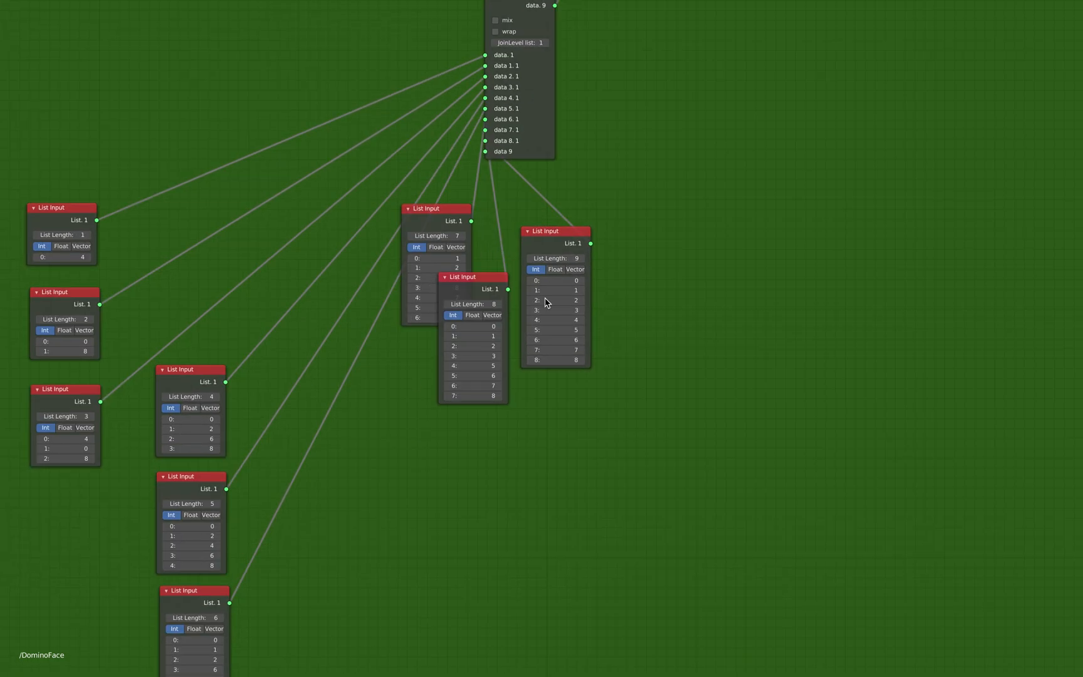
scroll(365, 375, left, 8)
scroll(364, 375, down, 4)
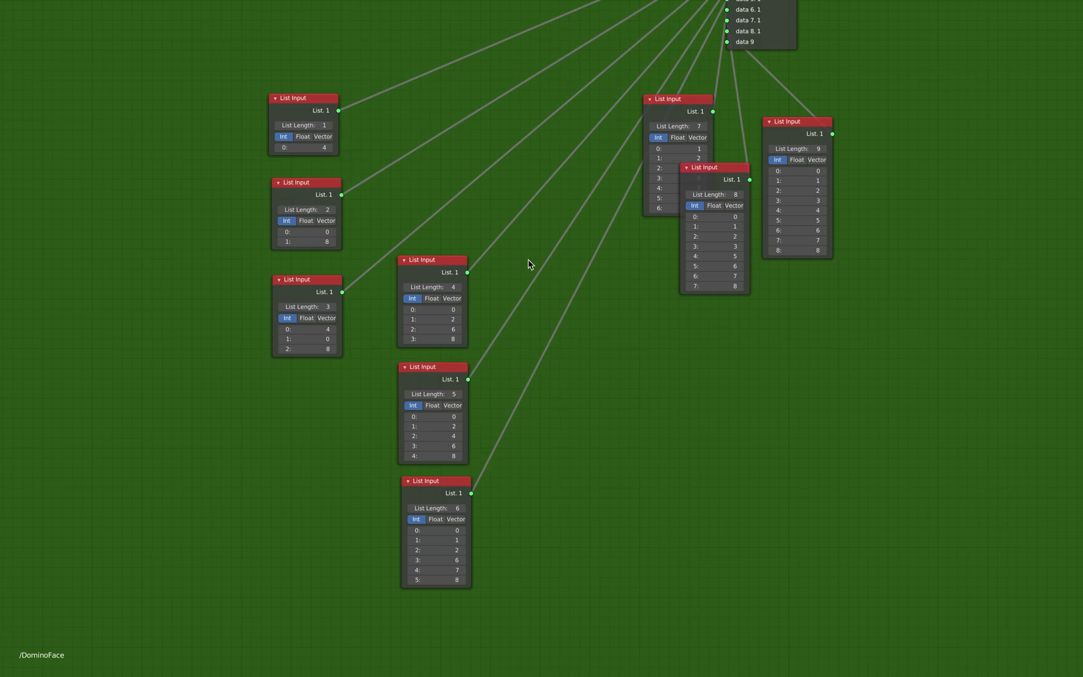
scroll(488, 197, right, 7)
scroll(488, 196, up, 9)
scroll(631, 256, right, 9)
scroll(632, 257, up, 8)
click(438, 288)
scroll(363, 379, left, 3)
scroll(362, 380, down, 4)
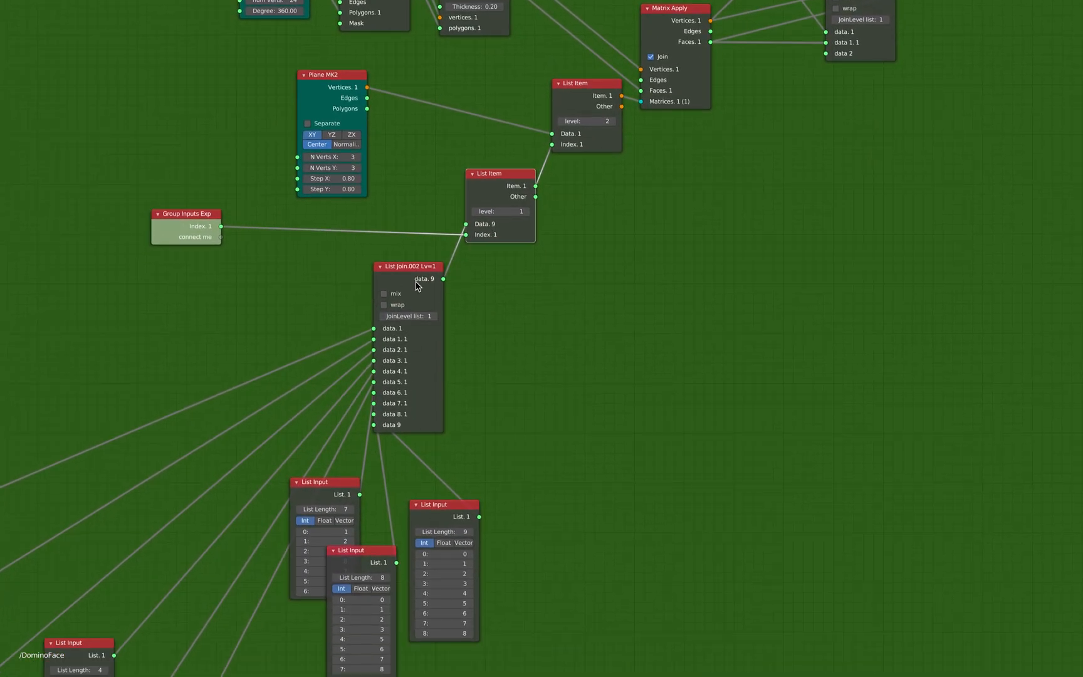
Move the 3 by 3 Plane MK2 node closer to the List Item nodes and shift the Group Outputs Exp node.
scroll(456, 317, right, 3)
scroll(456, 317, up, 5)
drag(251, 207, 472, 203)
middle_drag(434, 184, 166, 301)
drag(793, 115, 841, 125)
Leave the DominoFace group for the main node tree and restore the multi-editor layout.
scroll(866, 121, left, 7)
scroll(866, 121, up, 2)
scroll(817, 97, left, 1)
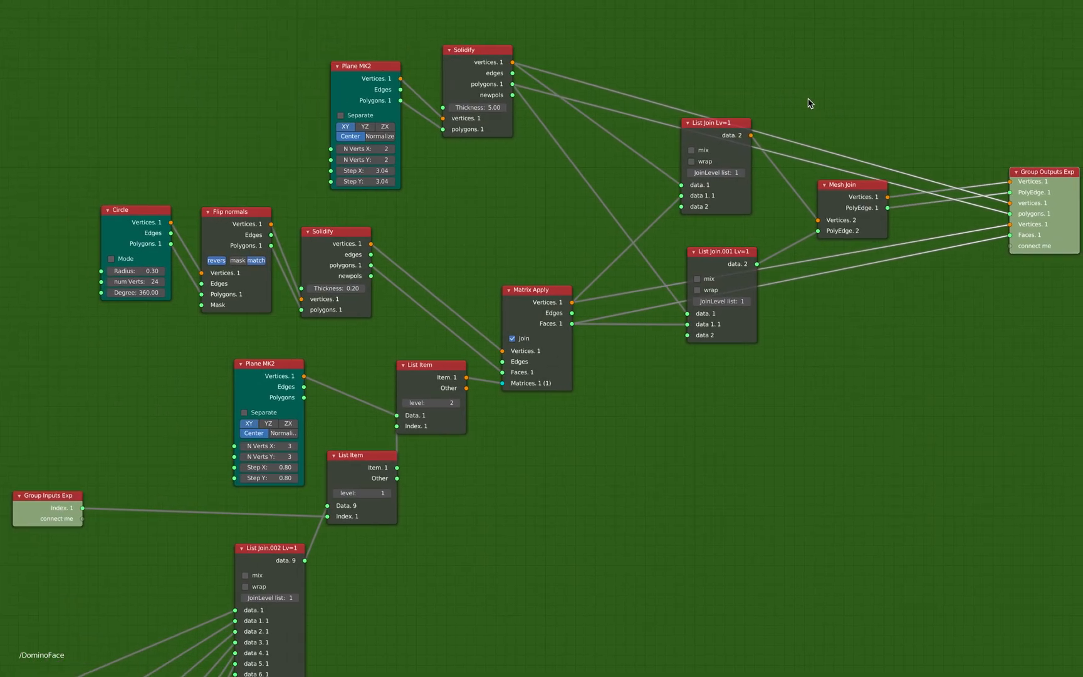
scroll(781, 125, down, 2)
key(Tab)
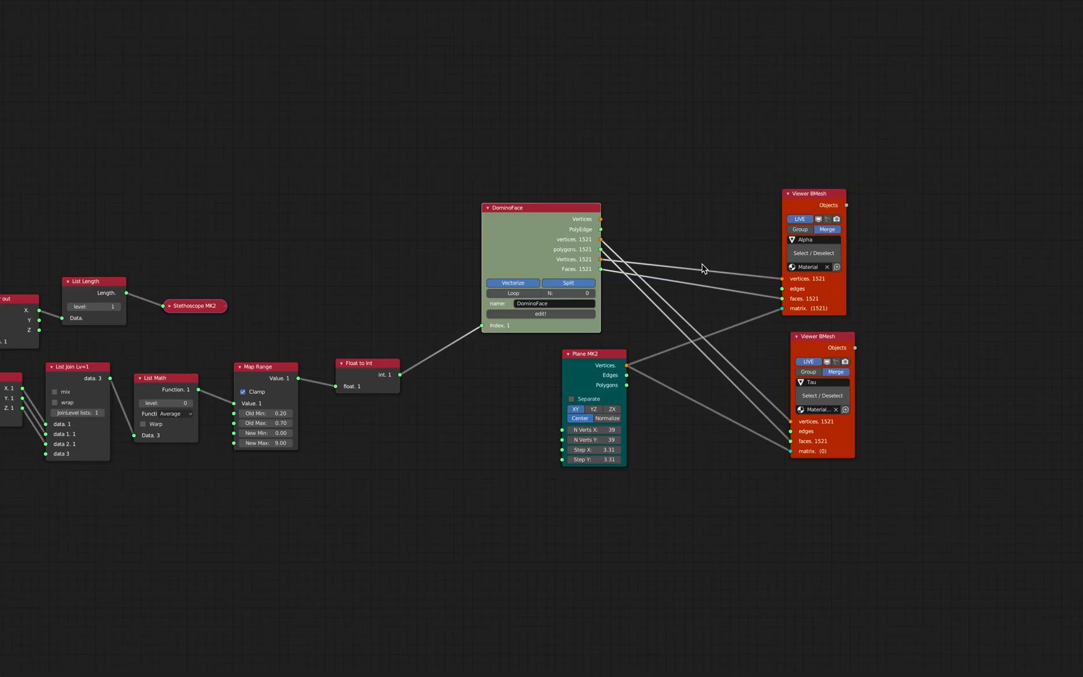
scroll(673, 251, down, 1)
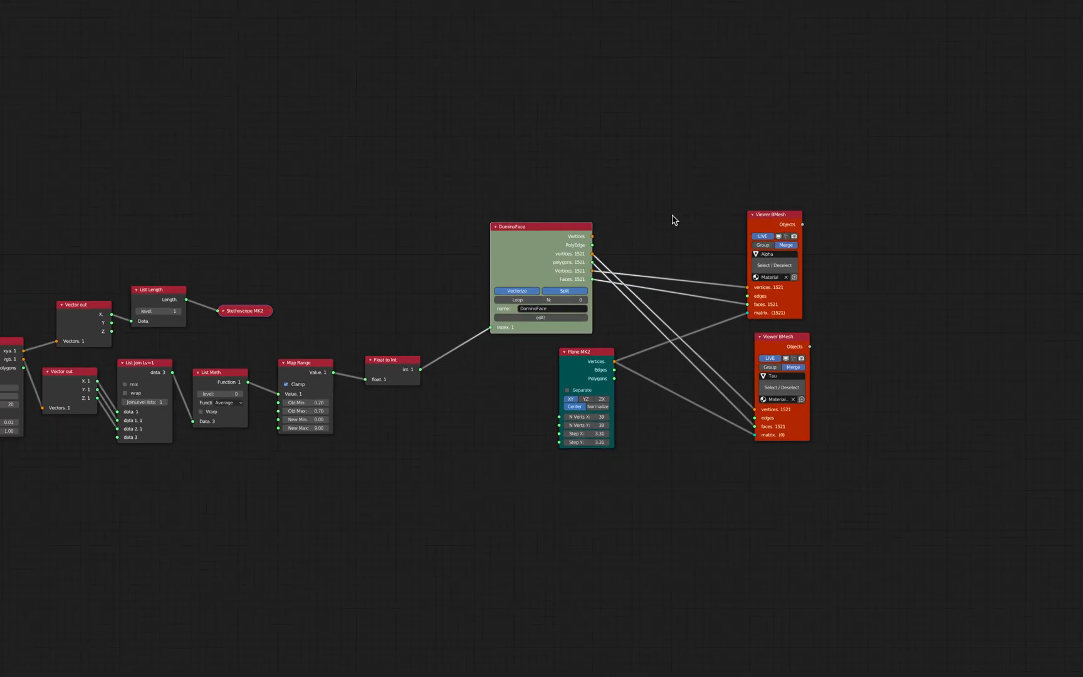
key(ctrl+alt+space)
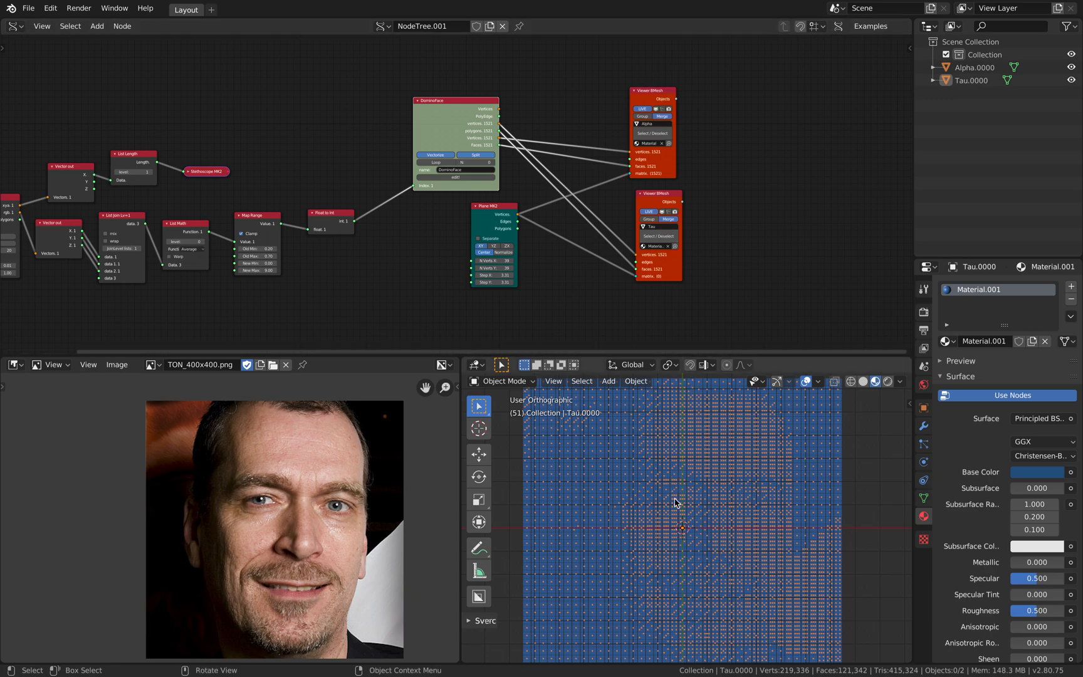
Inspect the domino mosaic up close at an angle in the 3D viewport and select the Tau mesh.
middle_drag(722, 460, 723, 452)
shift+middle_drag(601, 557, 719, 429)
scroll(754, 423, up, 3)
scroll(715, 471, up, 5)
middle_drag(732, 474, 685, 569)
click(696, 626)
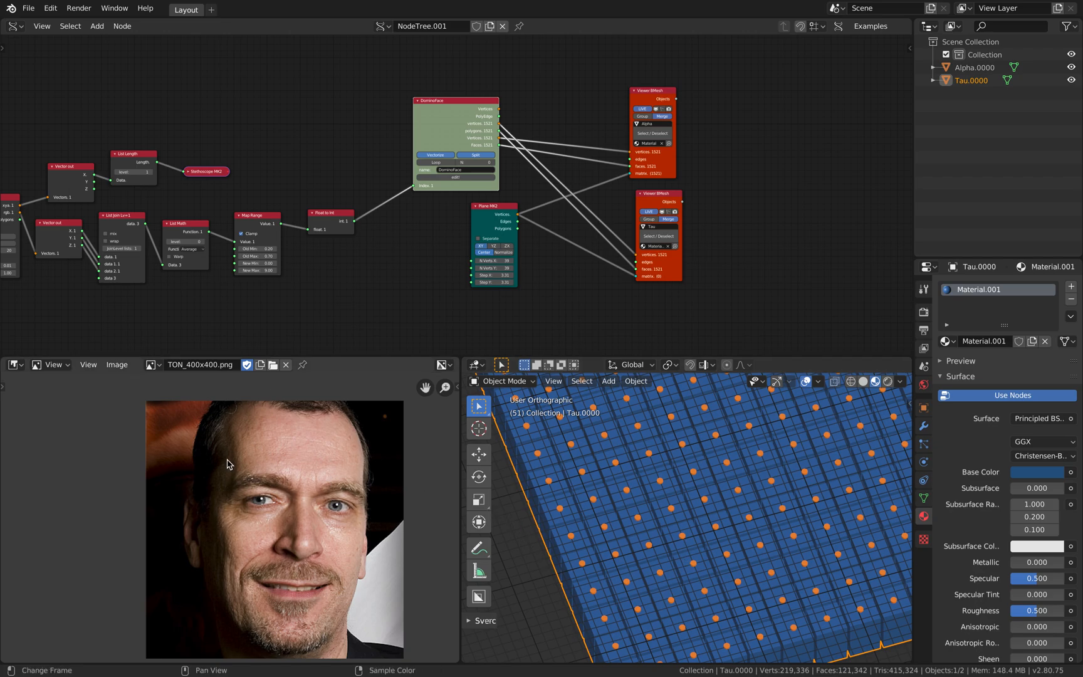
Reopen the DominoFace group to examine how its Solidify, Matrix Apply and join nodes reach Group Outputs Exp, and leave it.
middle_drag(431, 298, 431, 312)
scroll(455, 145, up, 3)
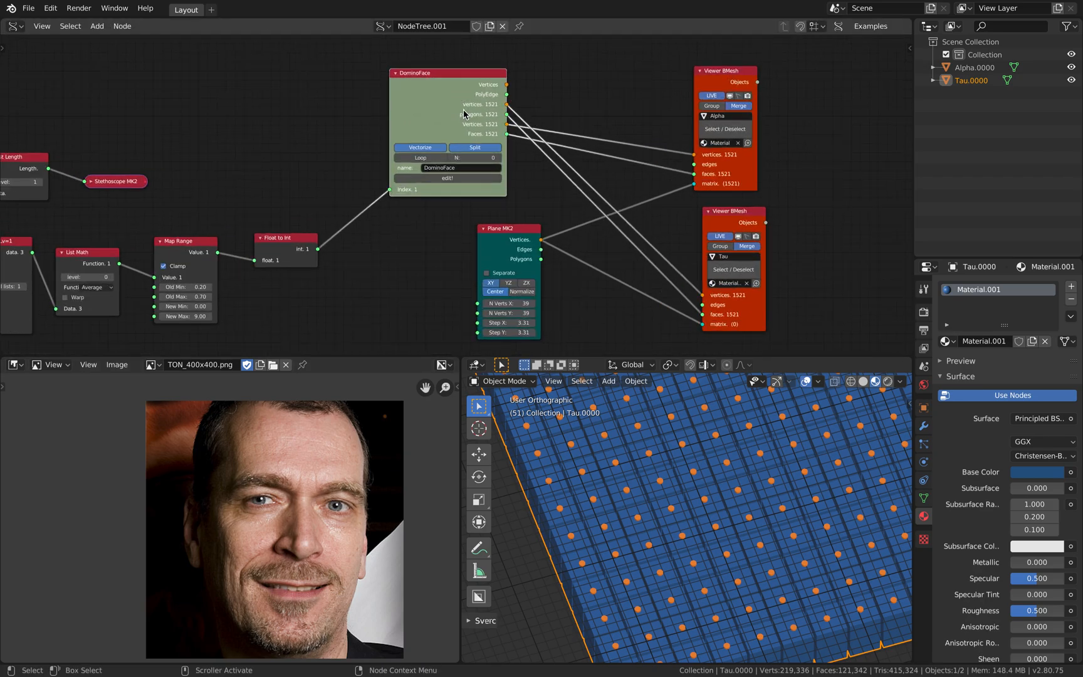
key(Tab)
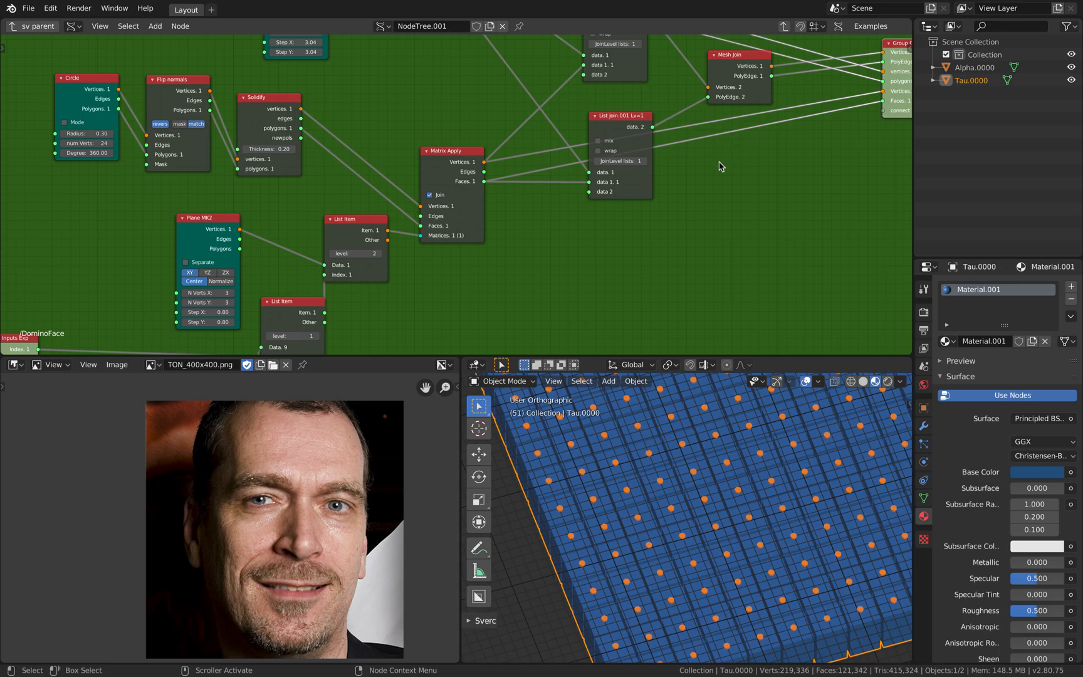
middle_drag(719, 166, 407, 288)
scroll(407, 288, down, 1)
middle_drag(422, 171, 599, 124)
scroll(573, 112, up, 3)
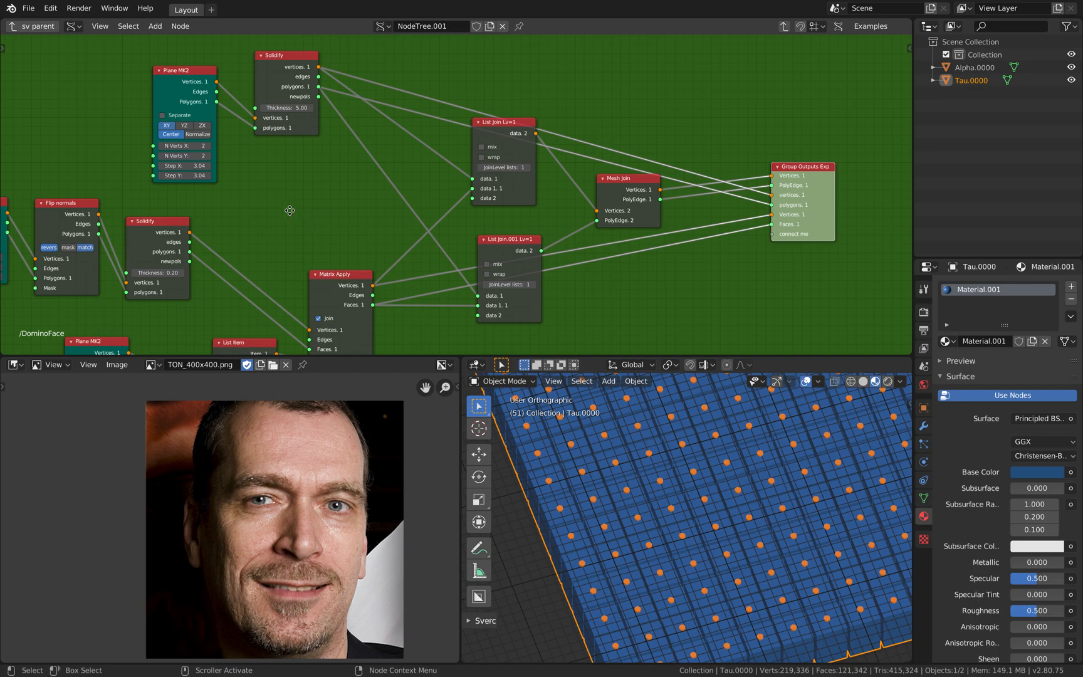
middle_drag(289, 210, 265, 205)
key(Tab)
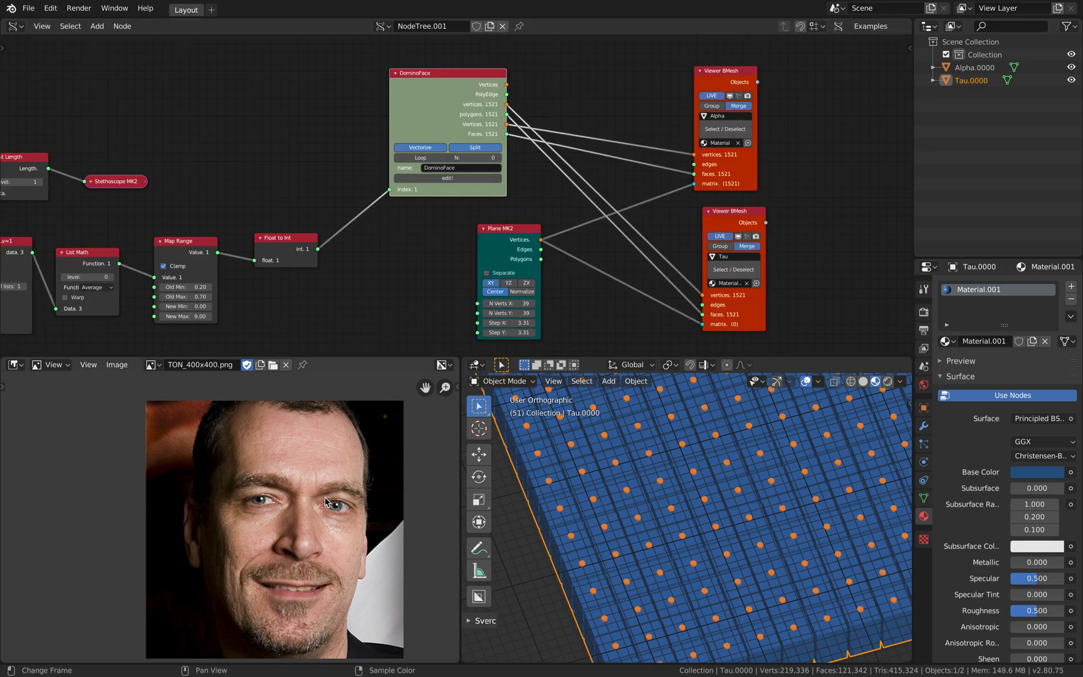
Inside the DominoFace group, reposition the List Join, Mesh Join, Group Outputs Exp, 5.00 thickness Solidify and 2 by 2 Plane MK2 nodes.
key(Tab)
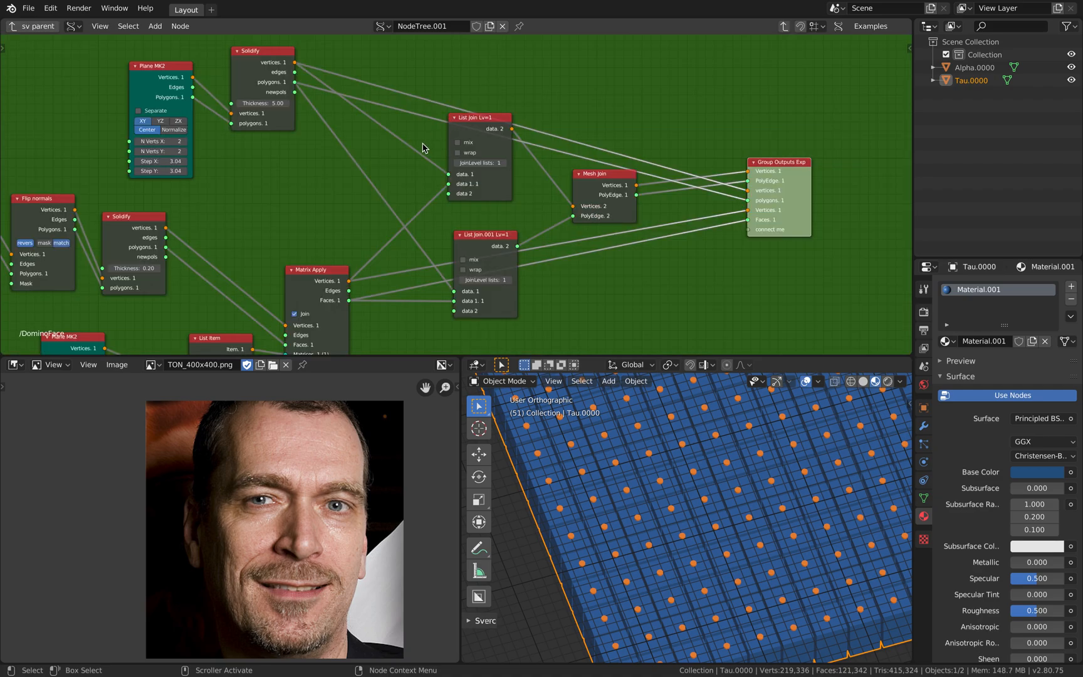
drag(470, 131, 446, 154)
drag(601, 173, 575, 182)
drag(766, 164, 771, 151)
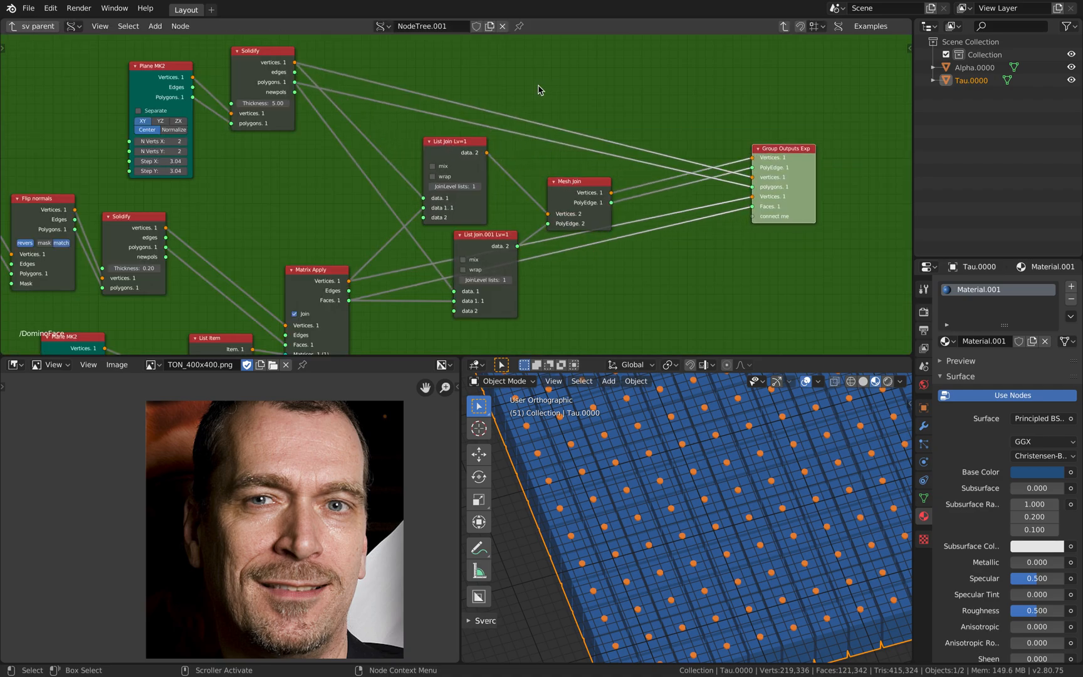
middle_drag(540, 89, 586, 105)
drag(348, 68, 385, 82)
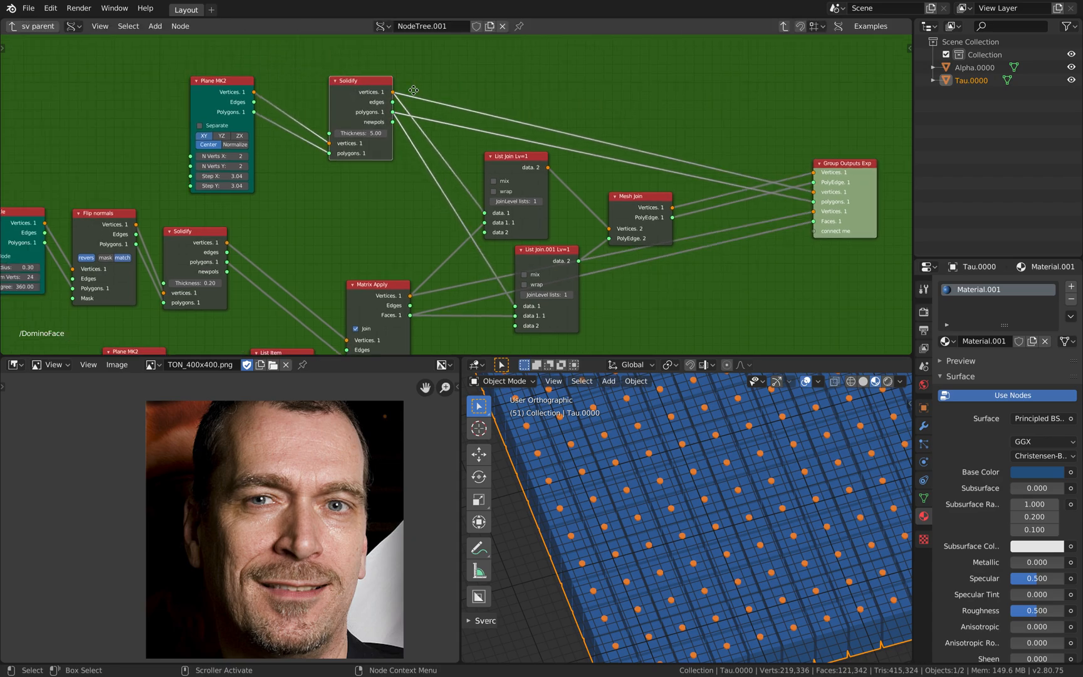
middle_drag(385, 83, 488, 85)
drag(345, 82, 372, 90)
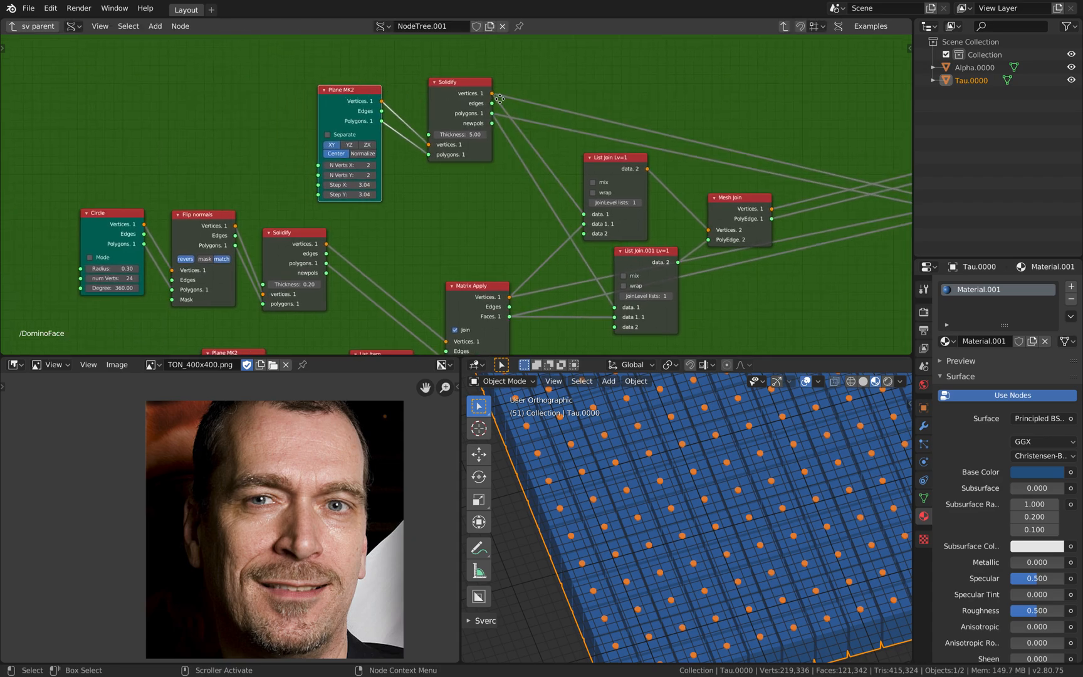
middle_drag(491, 103, 464, 95)
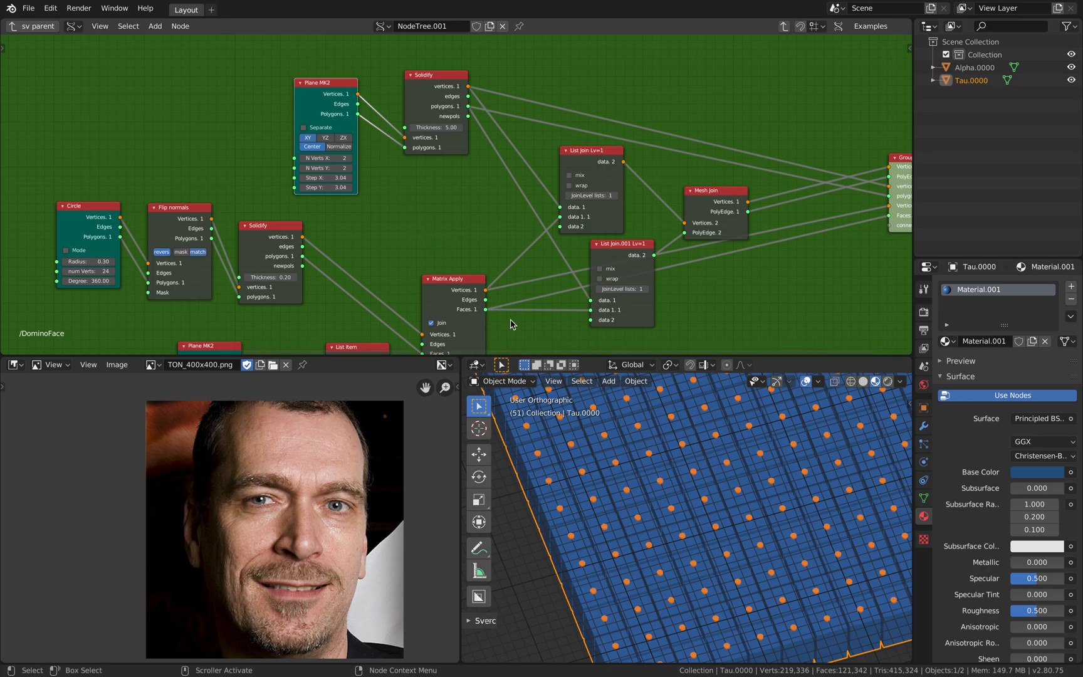
Leave the DominoFace group and bring the Map Range node of the main tree into close view.
middle_drag(440, 219, 387, 191)
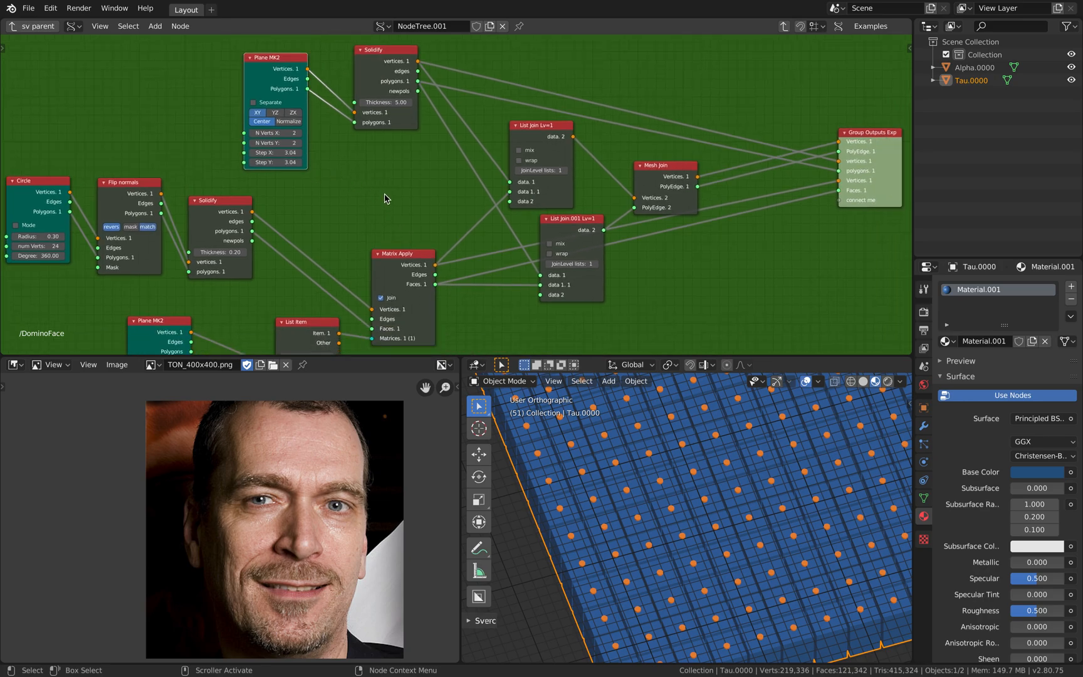
key(Tab)
middle_drag(439, 252, 551, 240)
scroll(411, 251, up, 3)
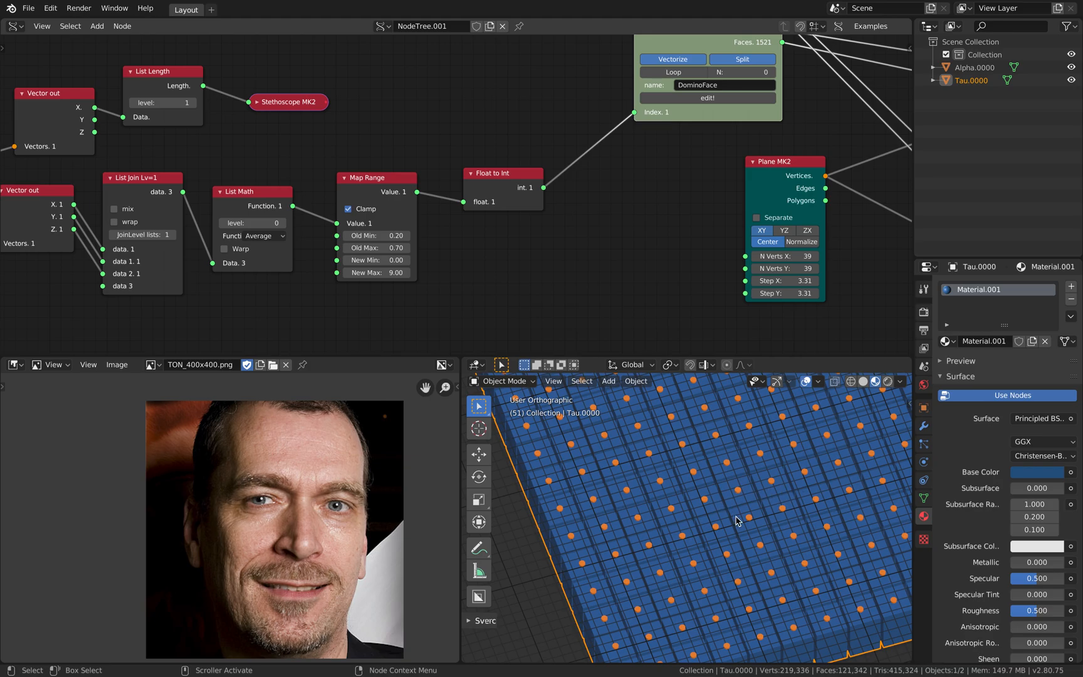
Turn off Clamp on the Map Range node and inspect the pip patterns across the domino mosaic.
scroll(728, 506, down, 3)
shift+middle_drag(798, 474, 596, 601)
shift+middle_drag(767, 498, 539, 599)
shift+middle_drag(854, 487, 689, 550)
scroll(695, 552, up, 2)
scroll(689, 570, up, 3)
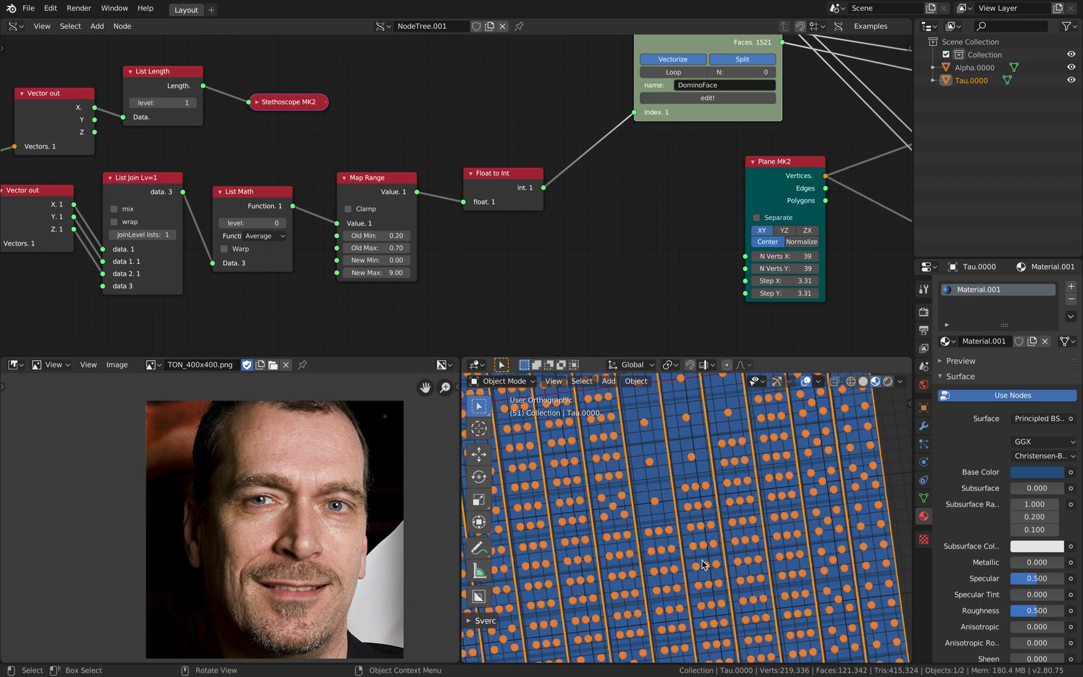
middle_drag(706, 564, 699, 571)
scroll(720, 529, down, 5)
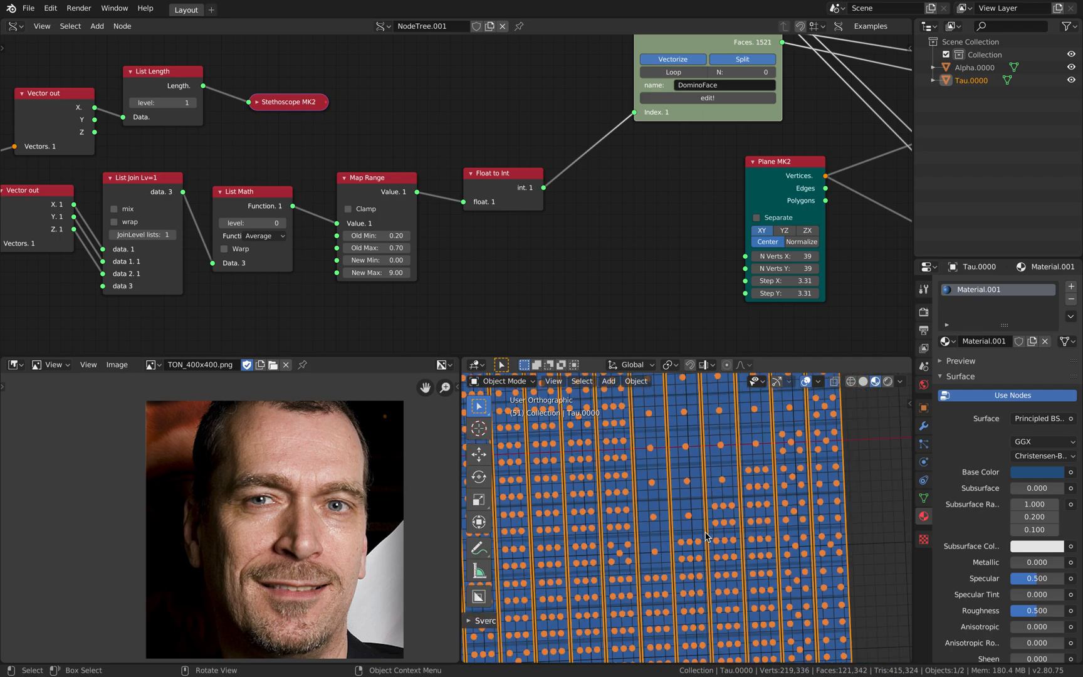
scroll(710, 521, down, 3)
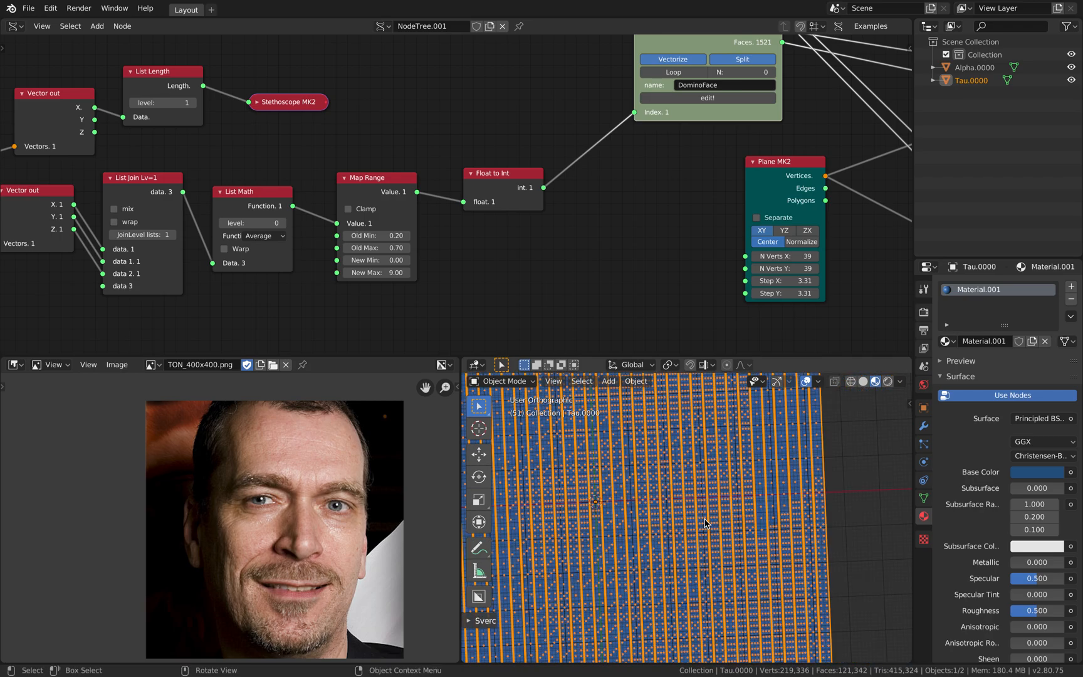
shift+middle_drag(715, 577, 740, 617)
scroll(664, 525, up, 1)
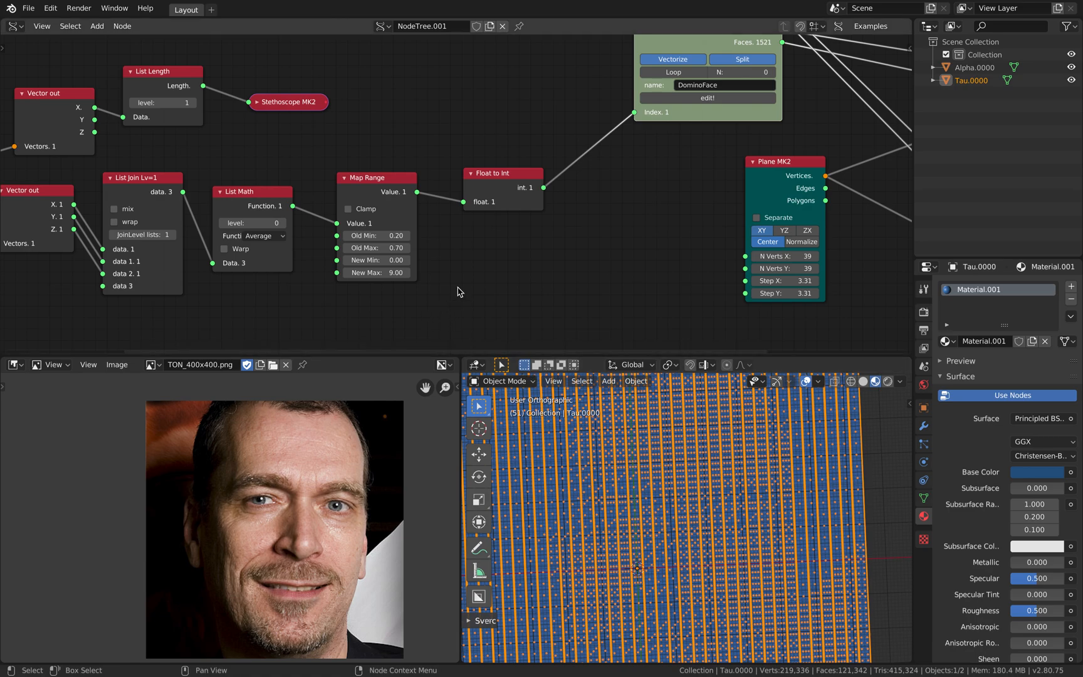
Adjust the DominoFace group node's position and move Float to Int up, away from the Map Range node.
middle_drag(578, 250, 424, 354)
middle_drag(508, 178, 497, 187)
drag(491, 157, 477, 156)
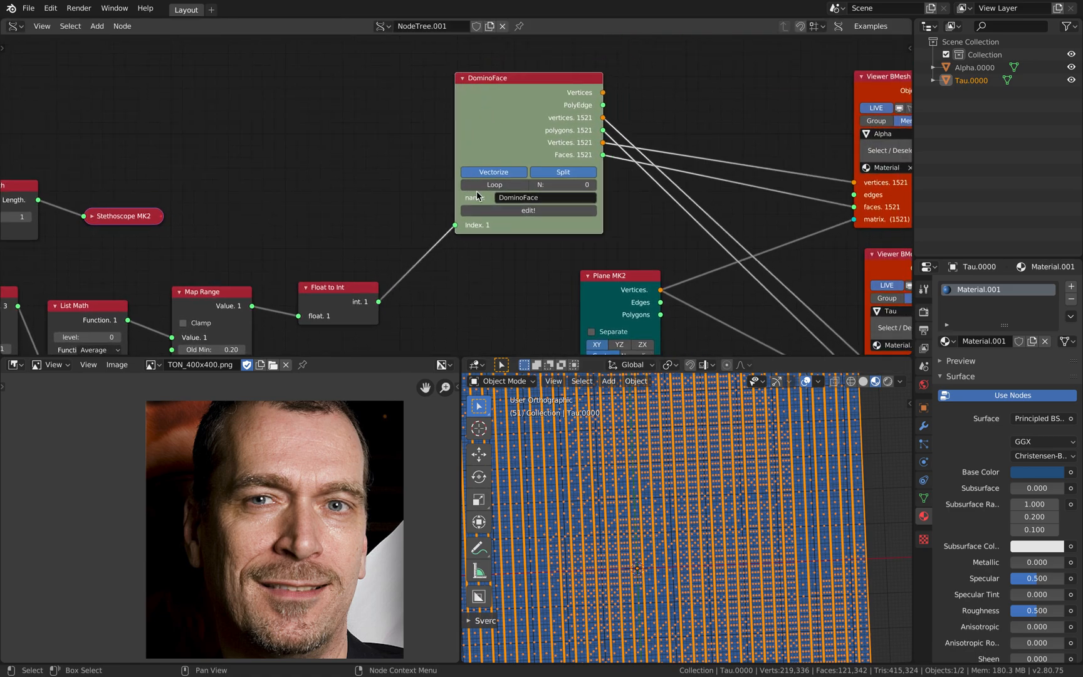
drag(521, 112, 534, 113)
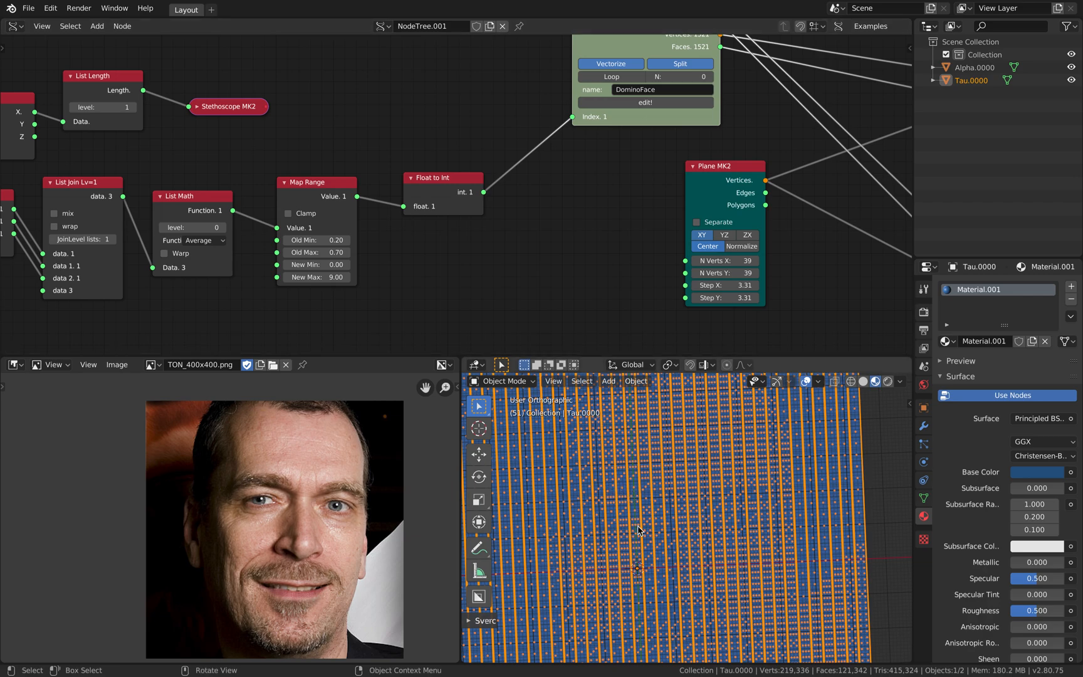
middle_drag(616, 188, 543, 294)
middle_drag(435, 140, 593, 42)
middle_drag(566, 128, 588, 111)
scroll(587, 113, up, 1)
drag(543, 169, 555, 136)
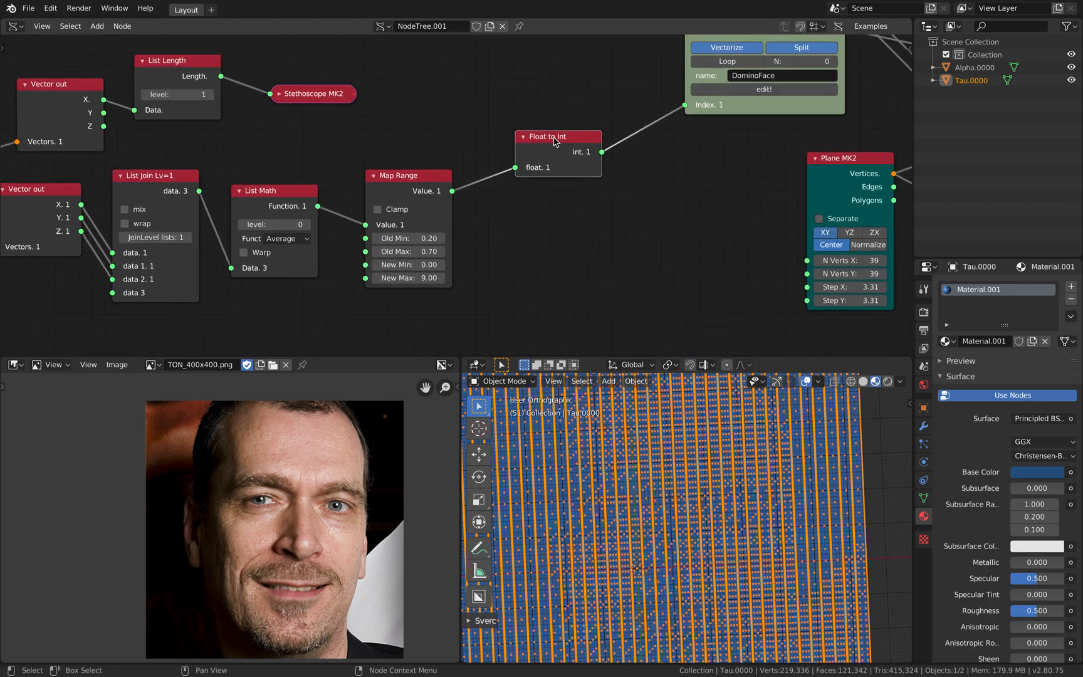
Set the Map Range node's New Max to 5.
middle_drag(489, 122, 542, 95)
scroll(488, 237, up, 2)
click(478, 258)
text(5)
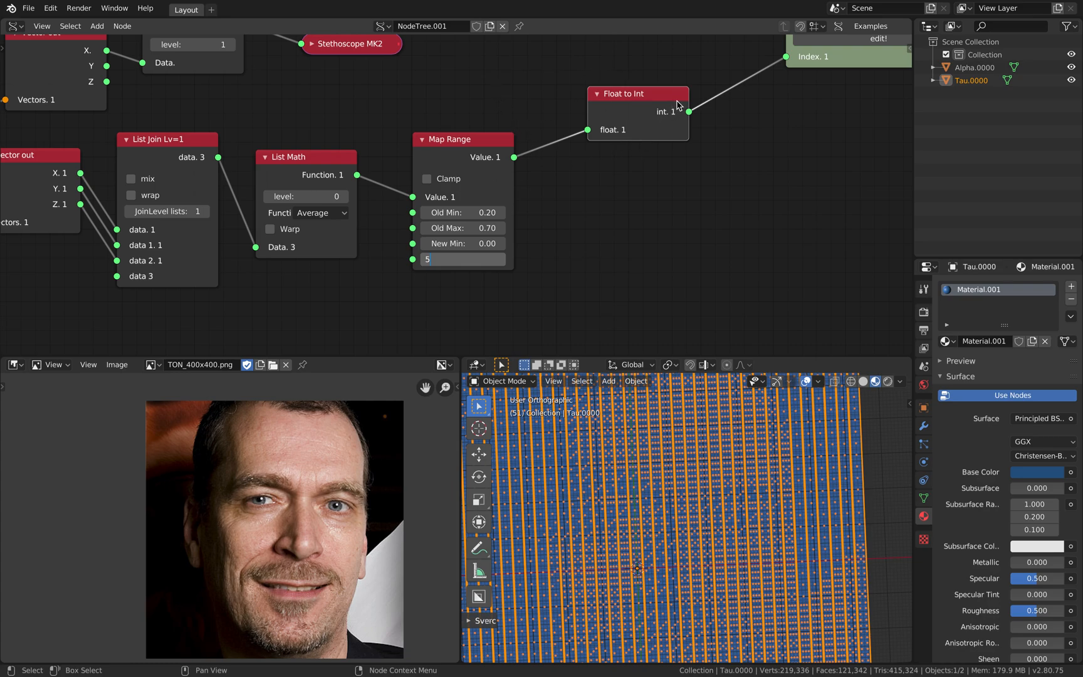
key(Return)
middle_drag(720, 165, 695, 148)
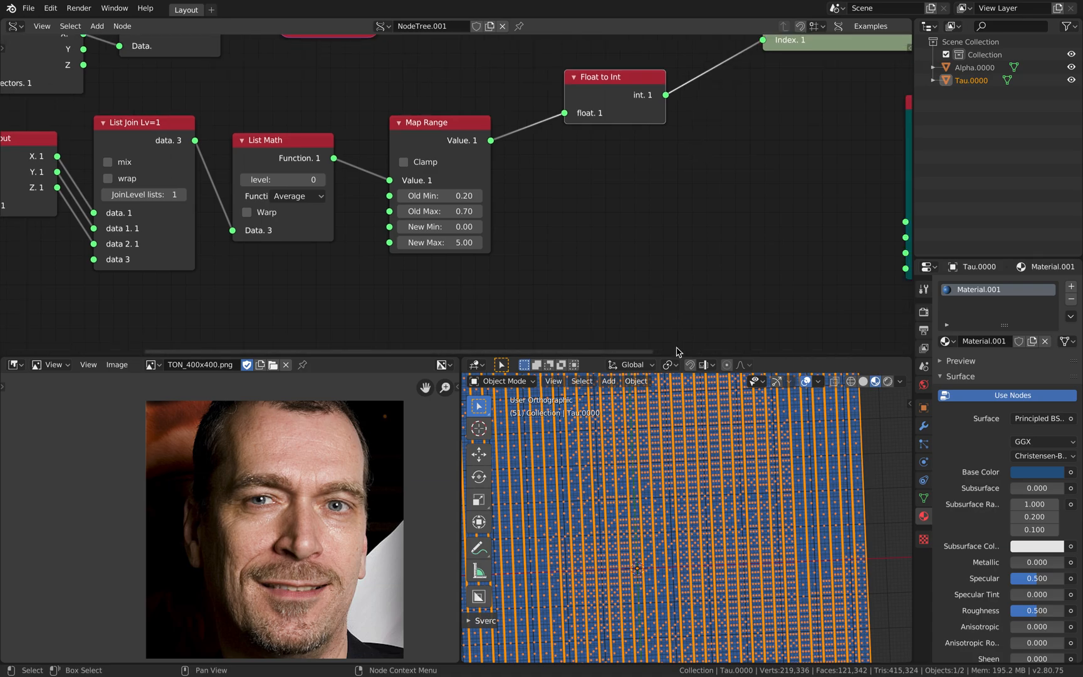
Move the DominoFace node closer to Float to Int and deselect everything in the 3D viewport.
middle_drag(710, 190, 499, 58)
drag(615, 95, 593, 114)
middle_drag(600, 481, 669, 503)
key(a)
key(a)
Unload the portrait from the Image Decompose node and load BLENDER_LOGO_500X500.png in its place.
middle_drag(75, 225, 333, 185)
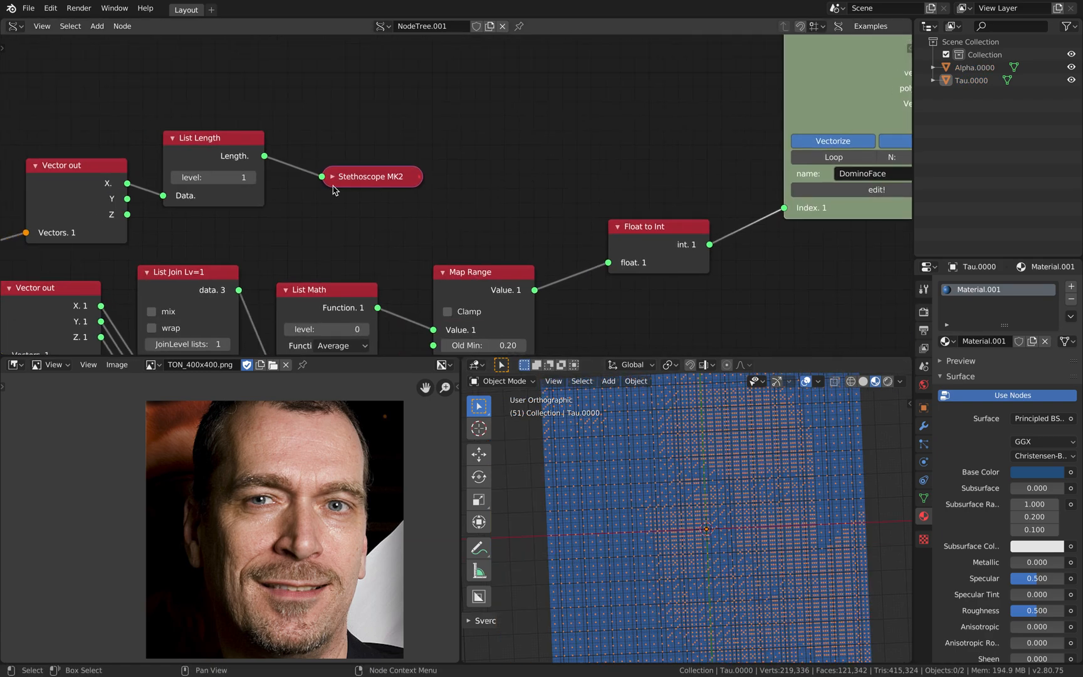
middle_drag(178, 213, 508, 165)
scroll(440, 215, down, 2)
middle_drag(273, 154, 246, 91)
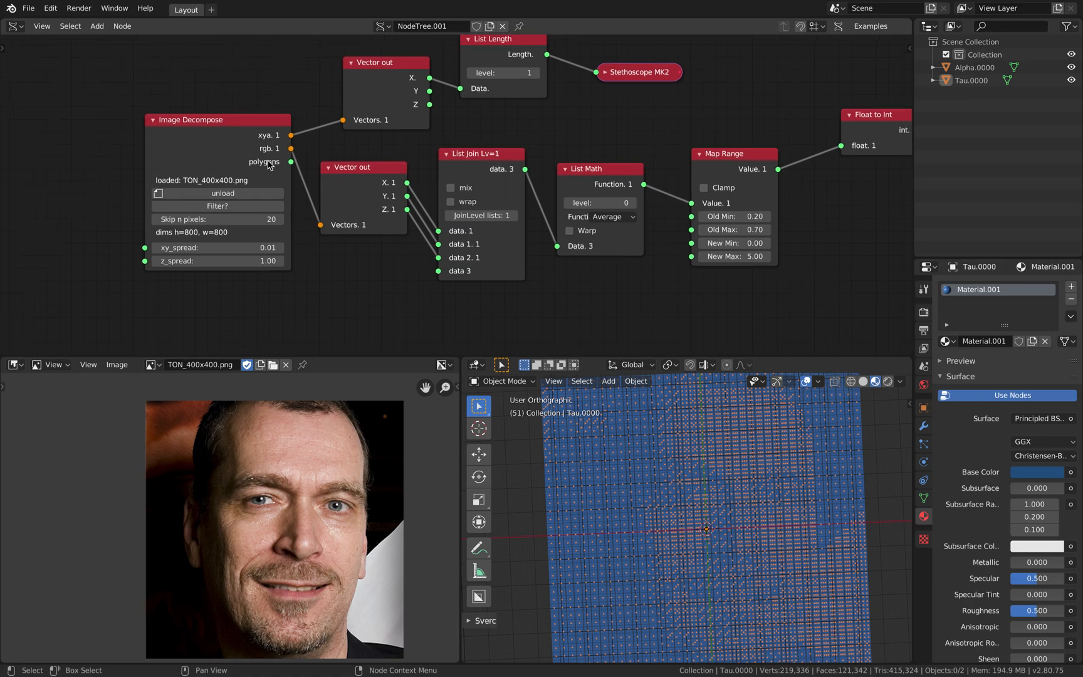
click(237, 198)
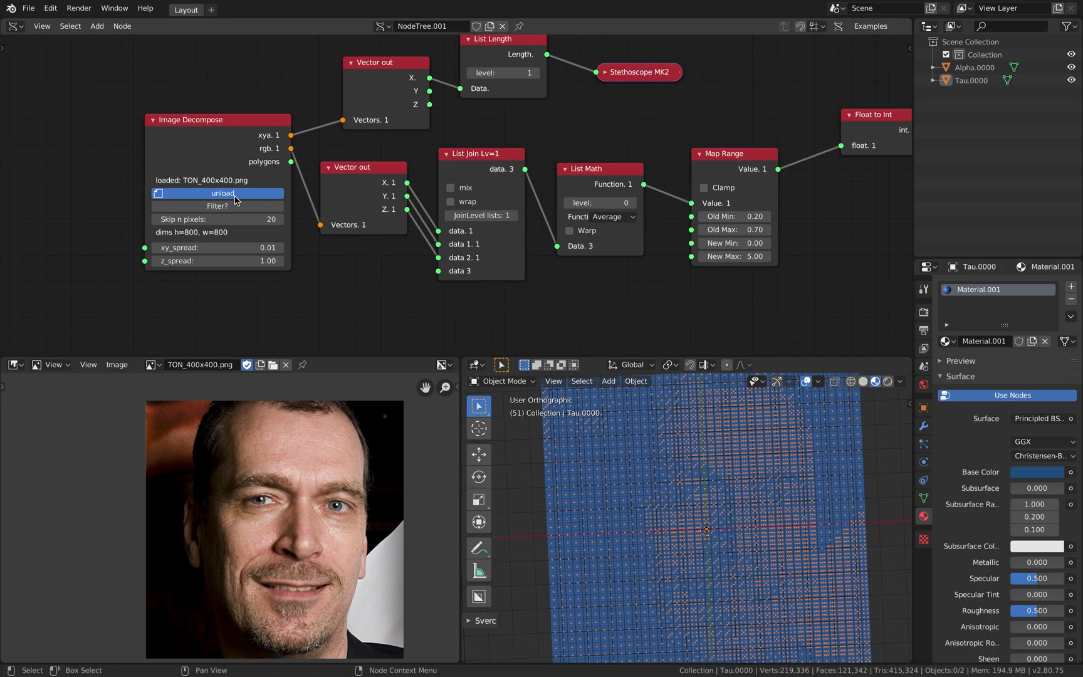
click(237, 194)
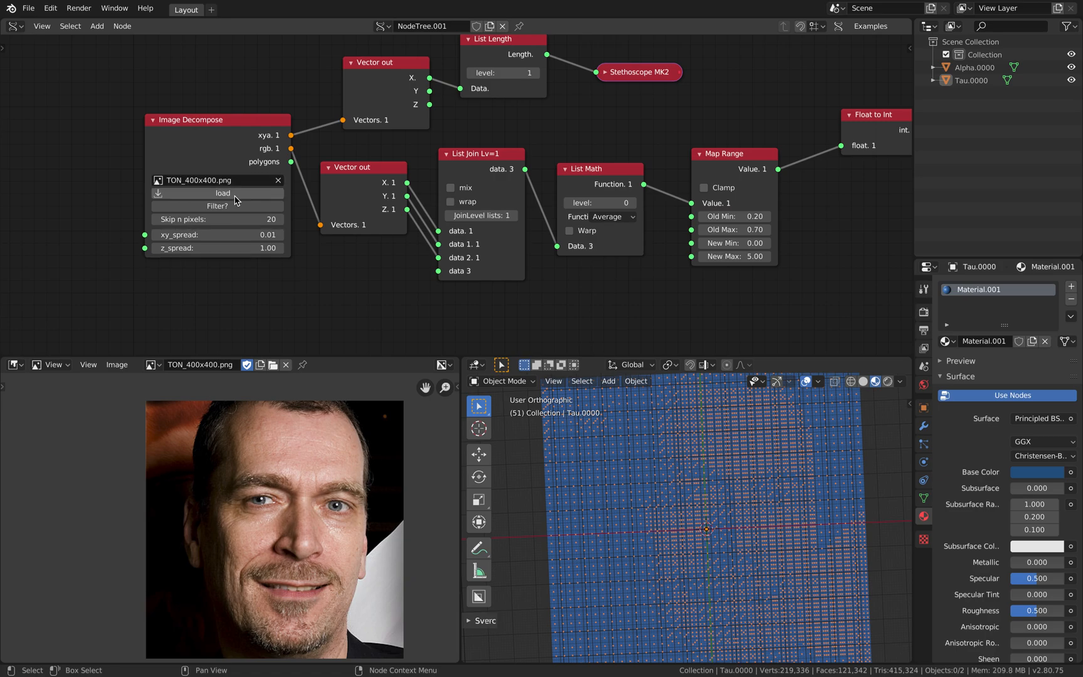
click(196, 180)
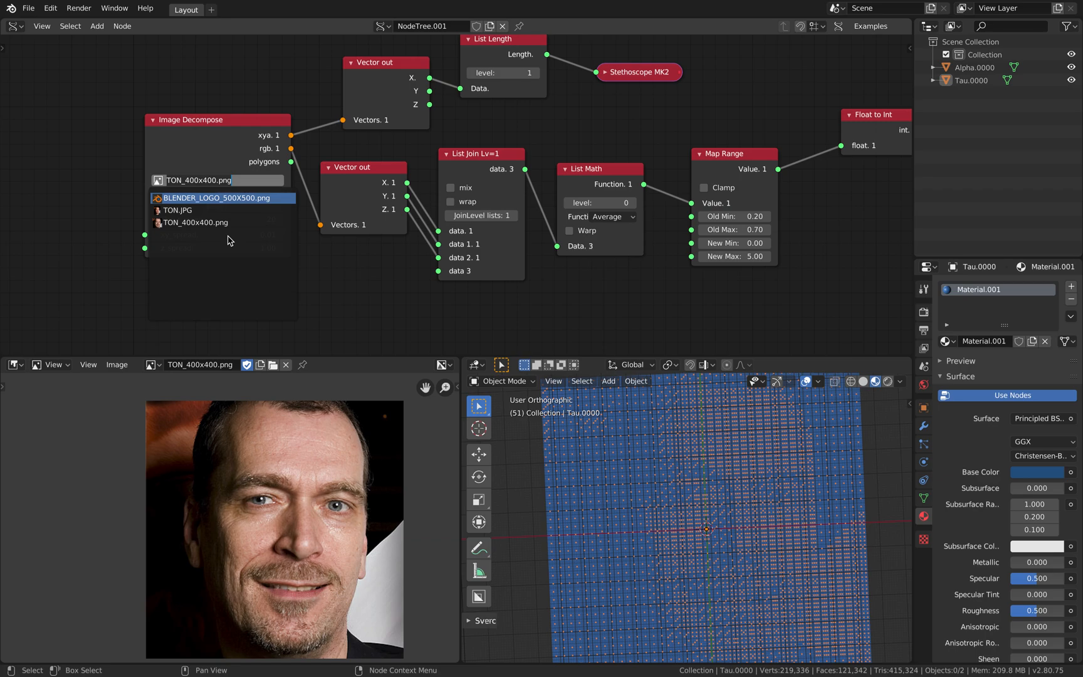
key(Return)
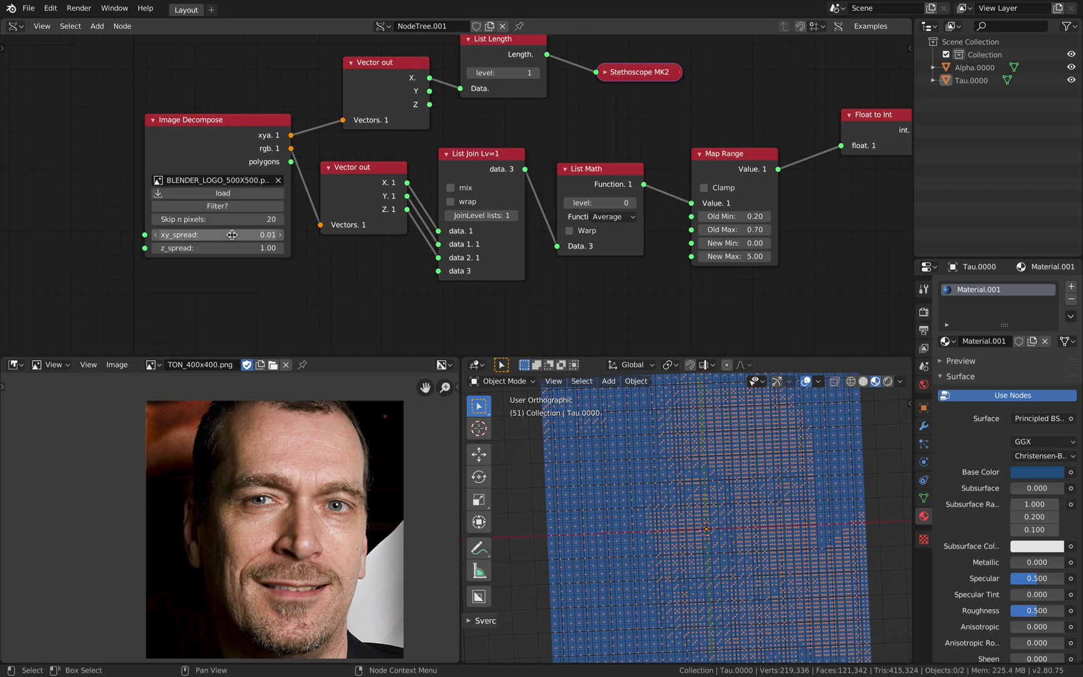
click(230, 196)
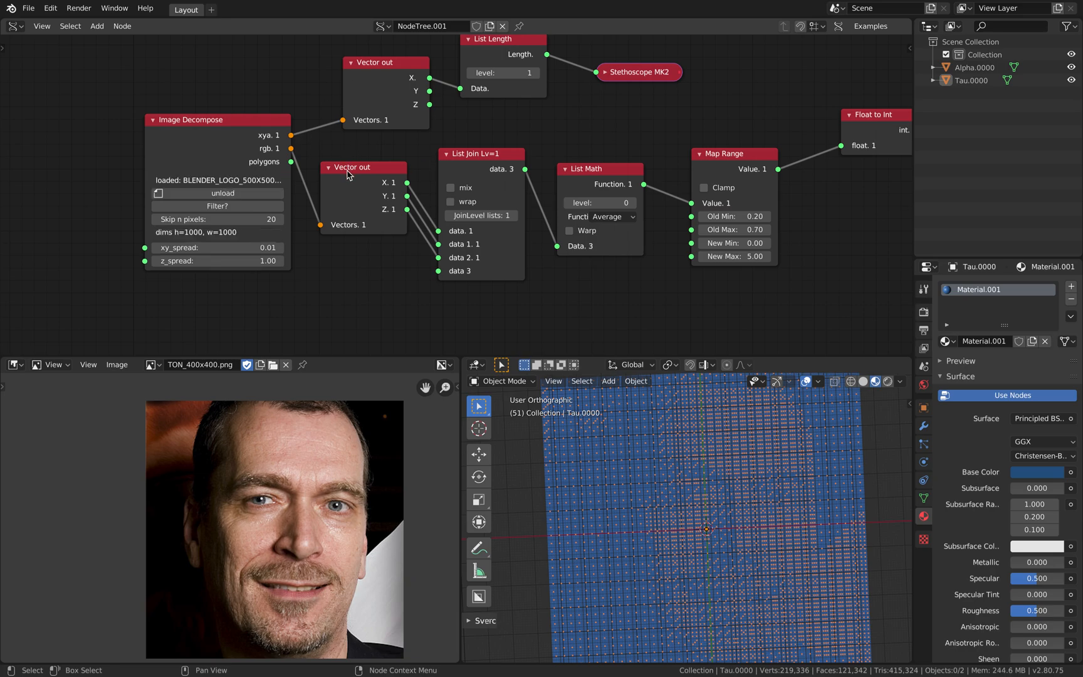
Move the Image Decompose node farther from the two Vector out nodes.
drag(244, 121, 213, 128)
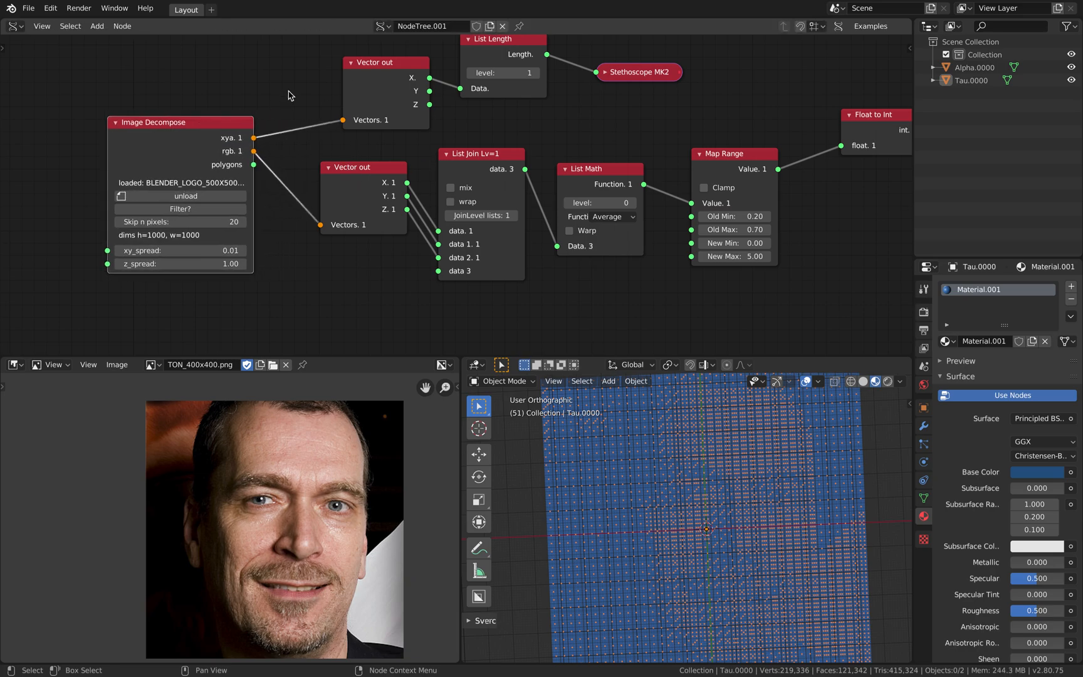
middle_drag(627, 82, 560, 104)
middle_drag(623, 116, 574, 151)
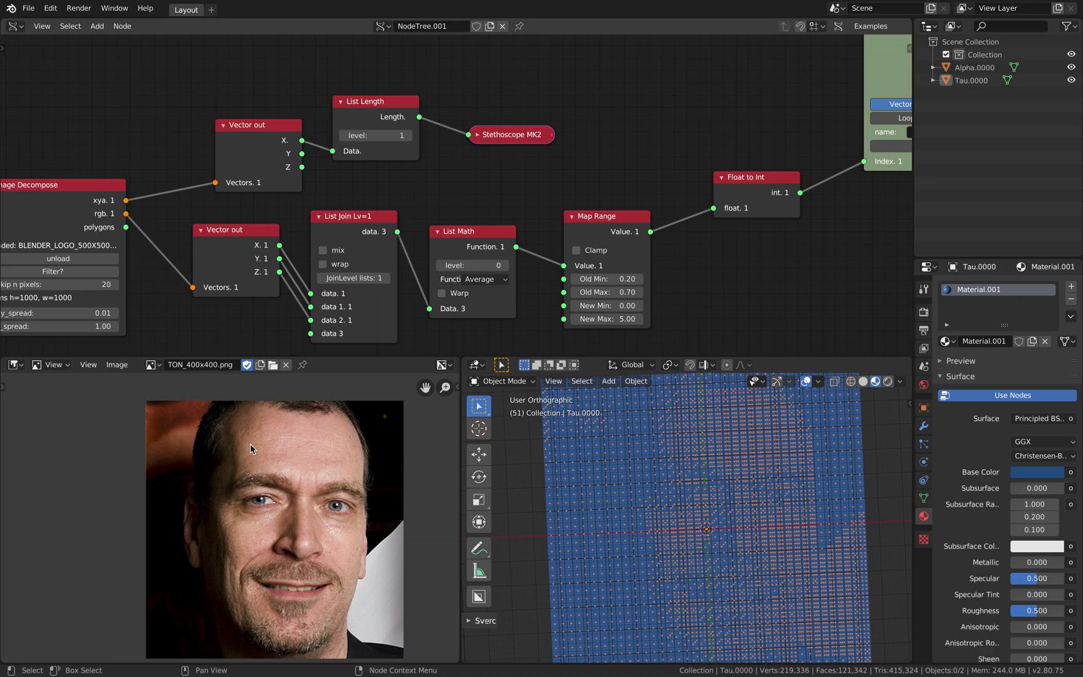
Display the Blender logo image in the Image Editor for comparison with the domino mosaic.
scroll(248, 431, down, 3)
middle_drag(585, 523, 586, 526)
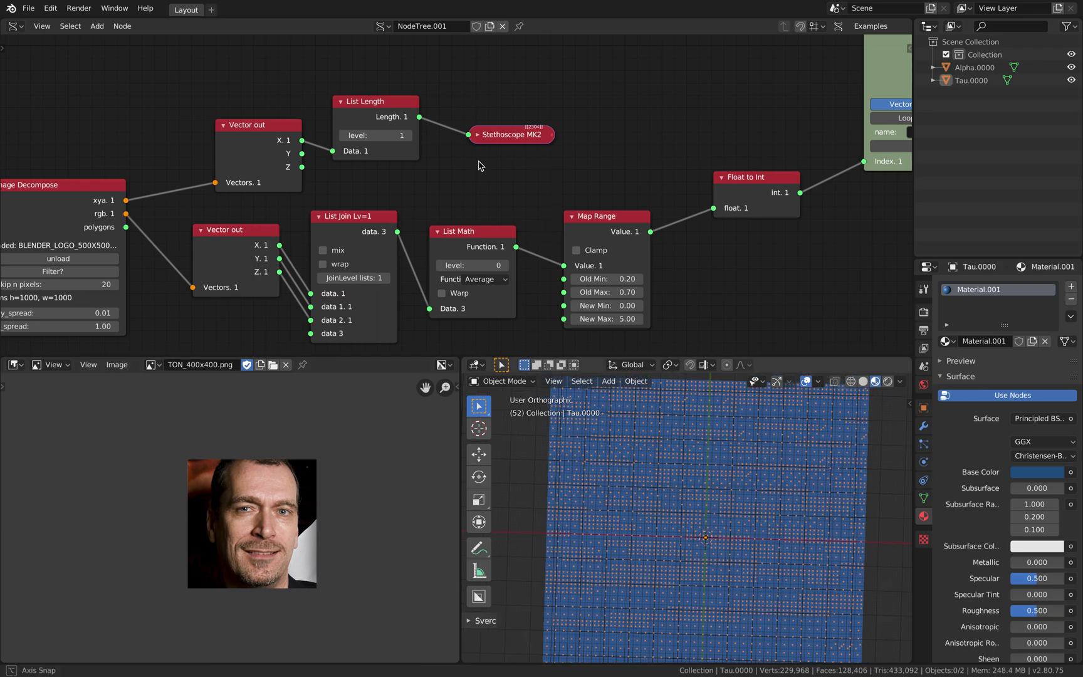
middle_drag(605, 519, 214, 403)
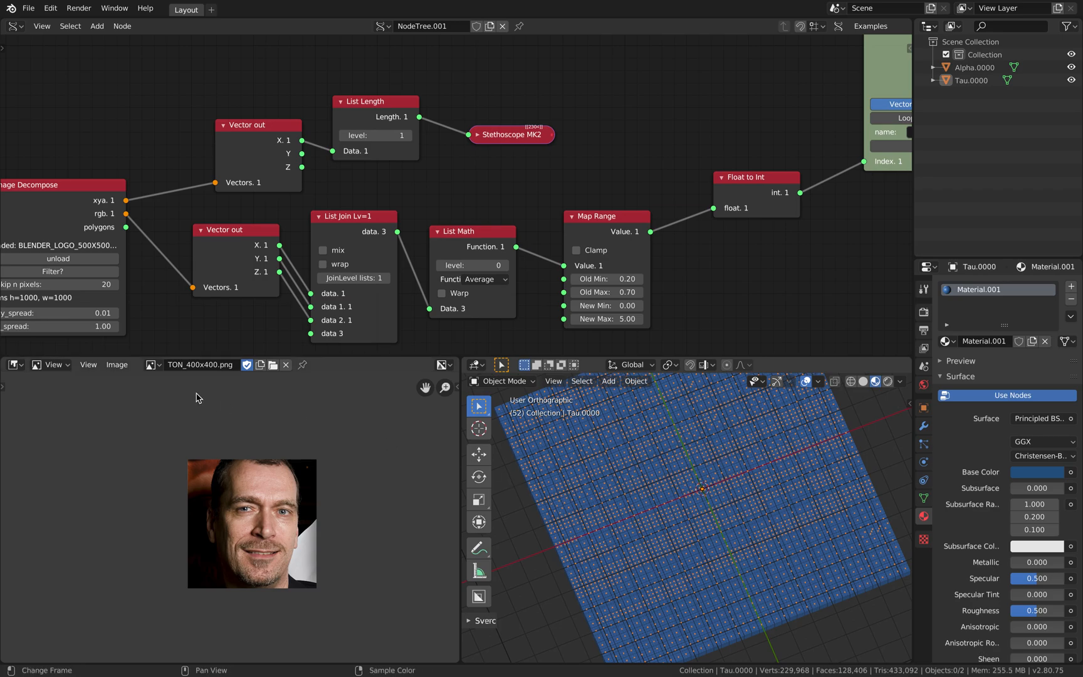
click(157, 368)
click(169, 382)
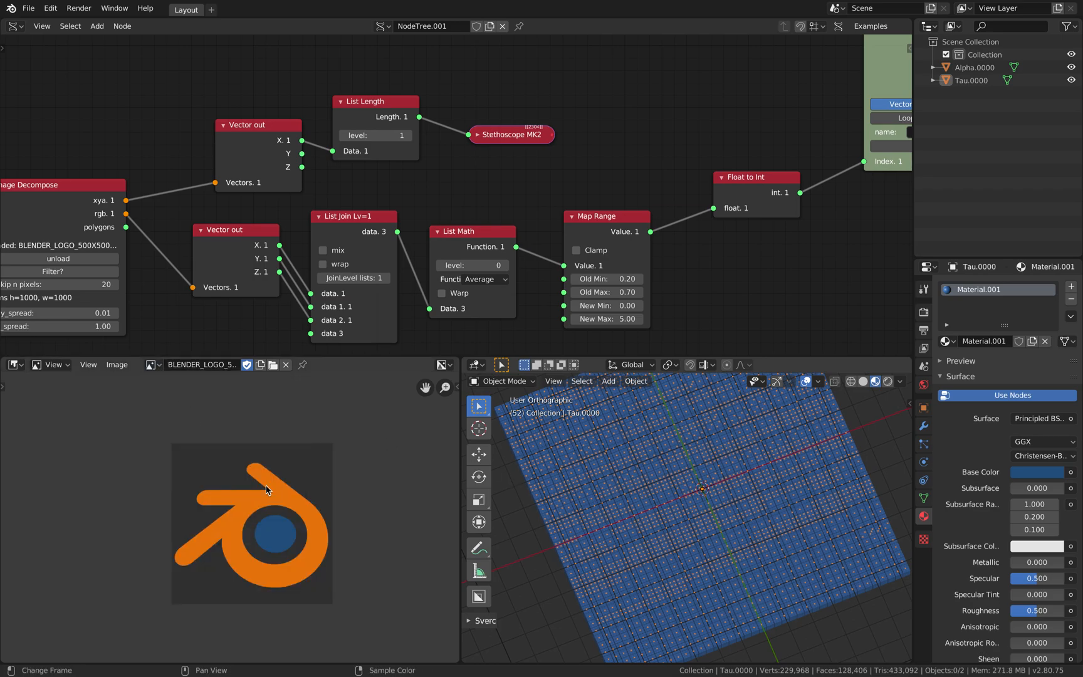
middle_drag(731, 501, 743, 484)
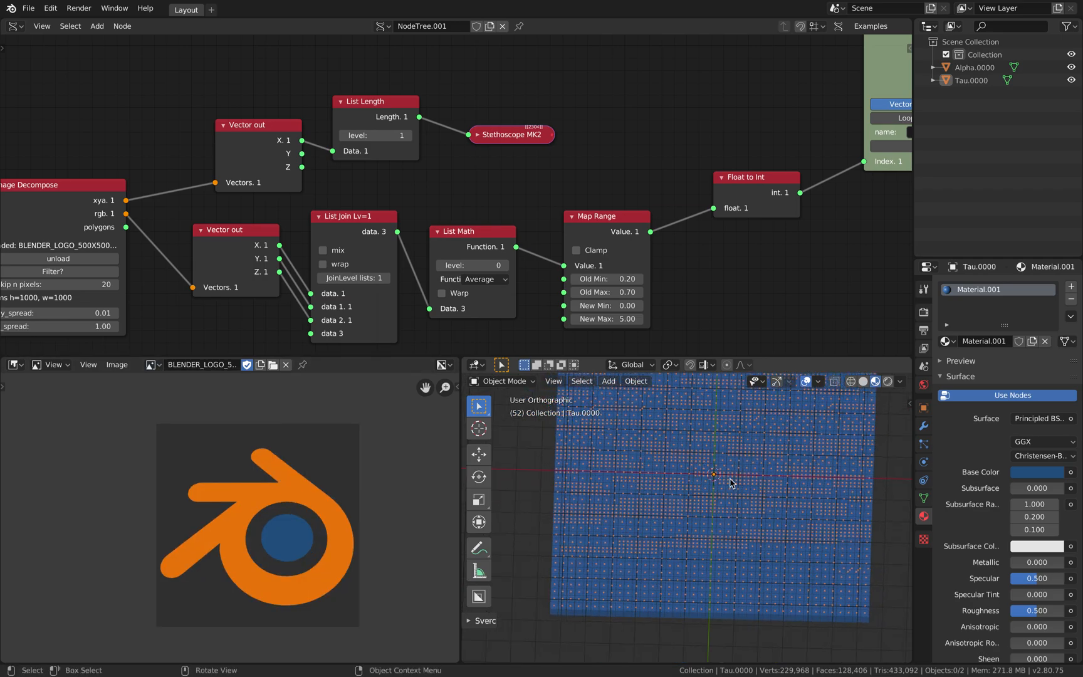
Read the list length on the Stethoscope MK2 node and calculate sqrt(2304) in Spotlight, then return to Blender.
middle_drag(597, 114, 594, 139)
scroll(559, 176, up, 2)
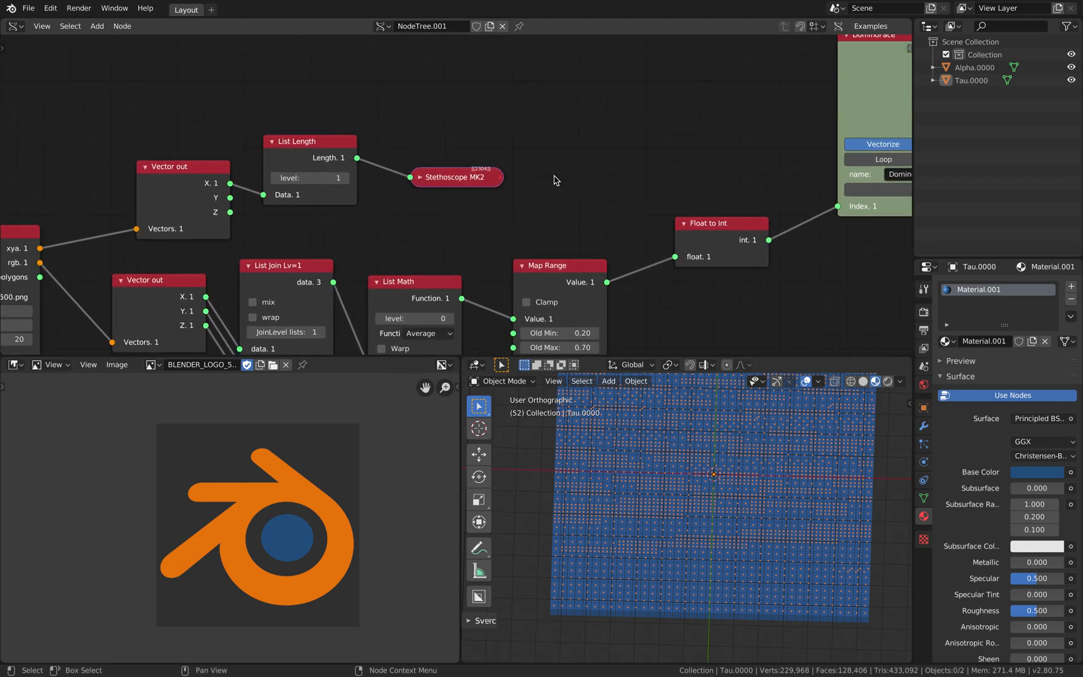
scroll(522, 173, up, 3)
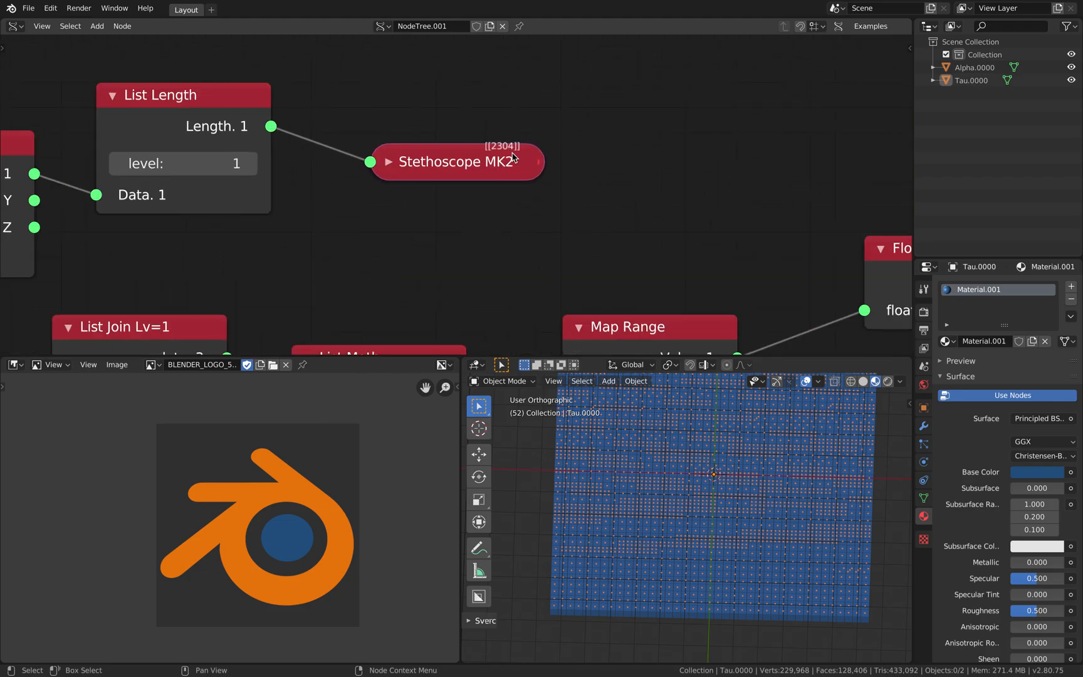
key(ctrl+Left)
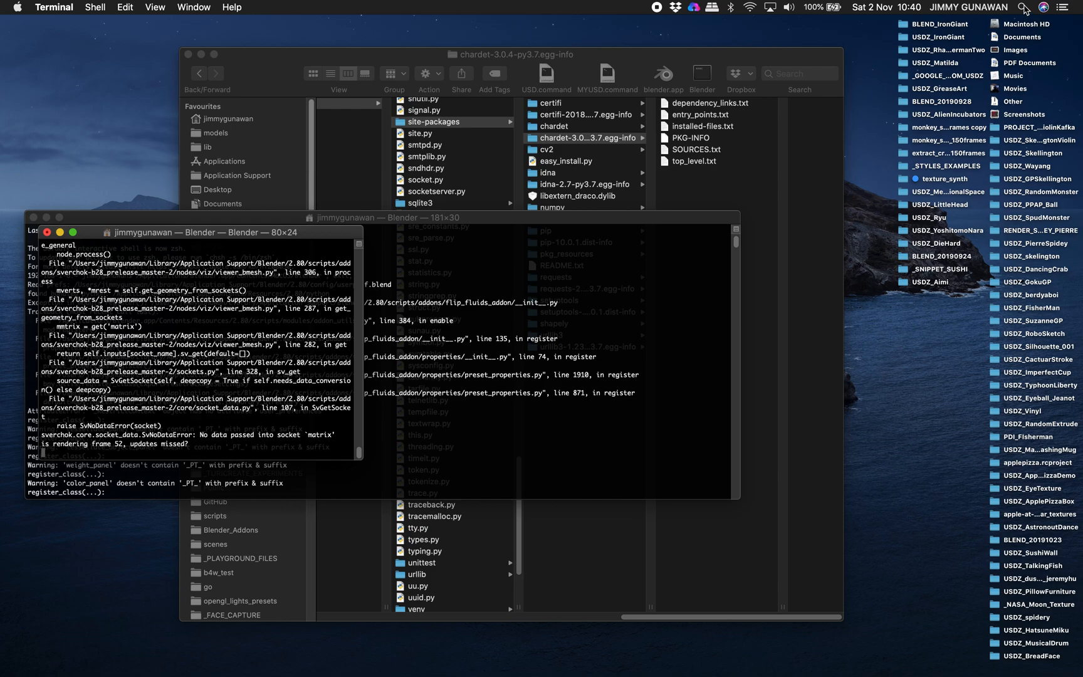
click(1023, 7)
text(sqrt)
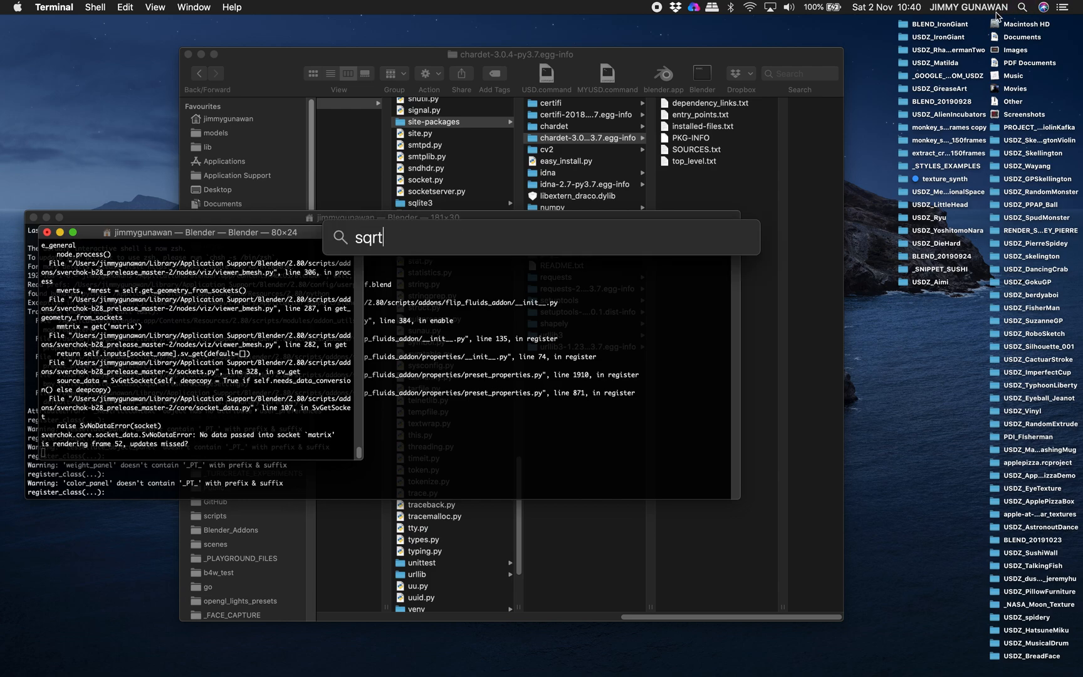
text((2304))
key(ctrl+Right)
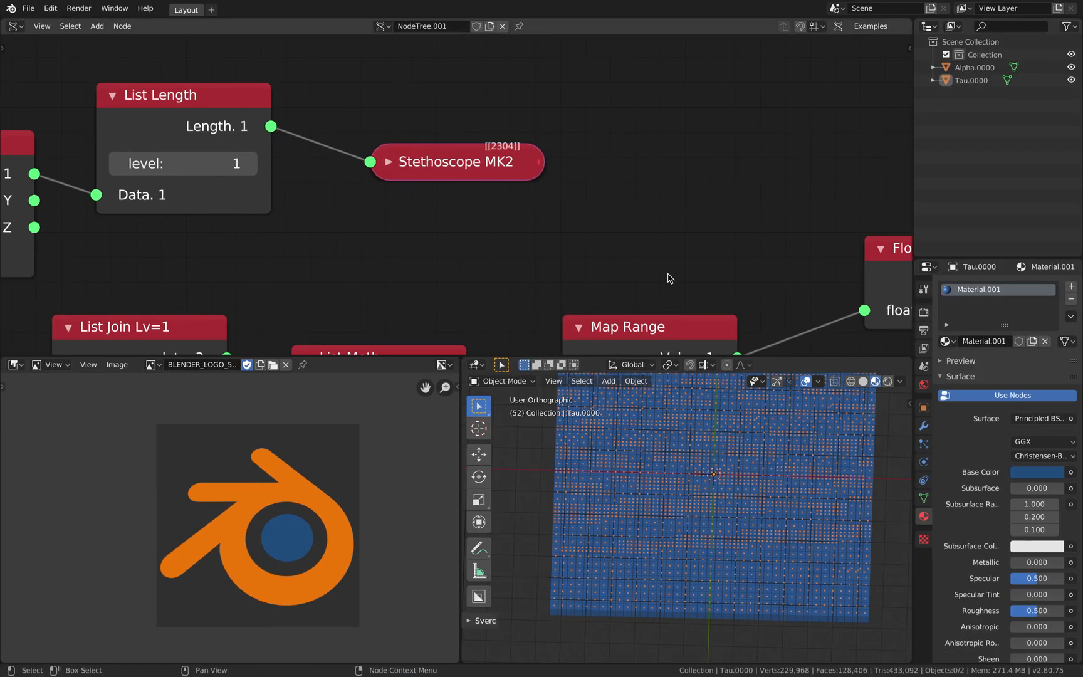
Set both N Verts X and N Verts Y of the Plane MK2 node to 48.
scroll(542, 139, up, 2)
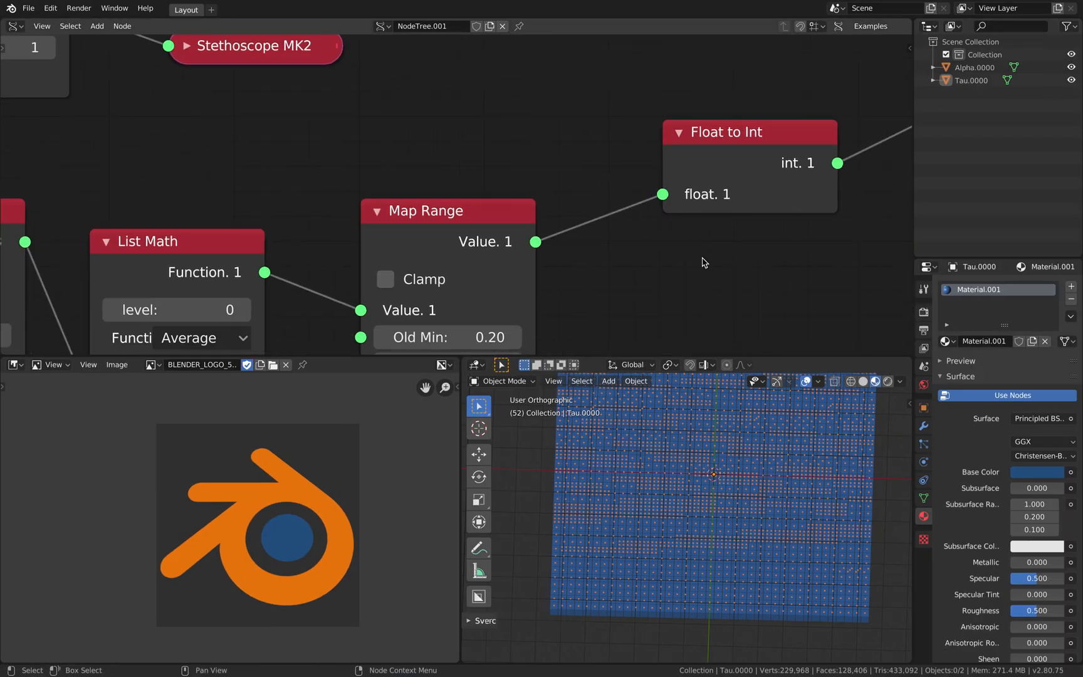
scroll(777, 303, down, 2)
middle_drag(777, 304, 548, 167)
scroll(752, 243, down, 2)
middle_drag(752, 243, 413, 249)
click(583, 249)
text(48)
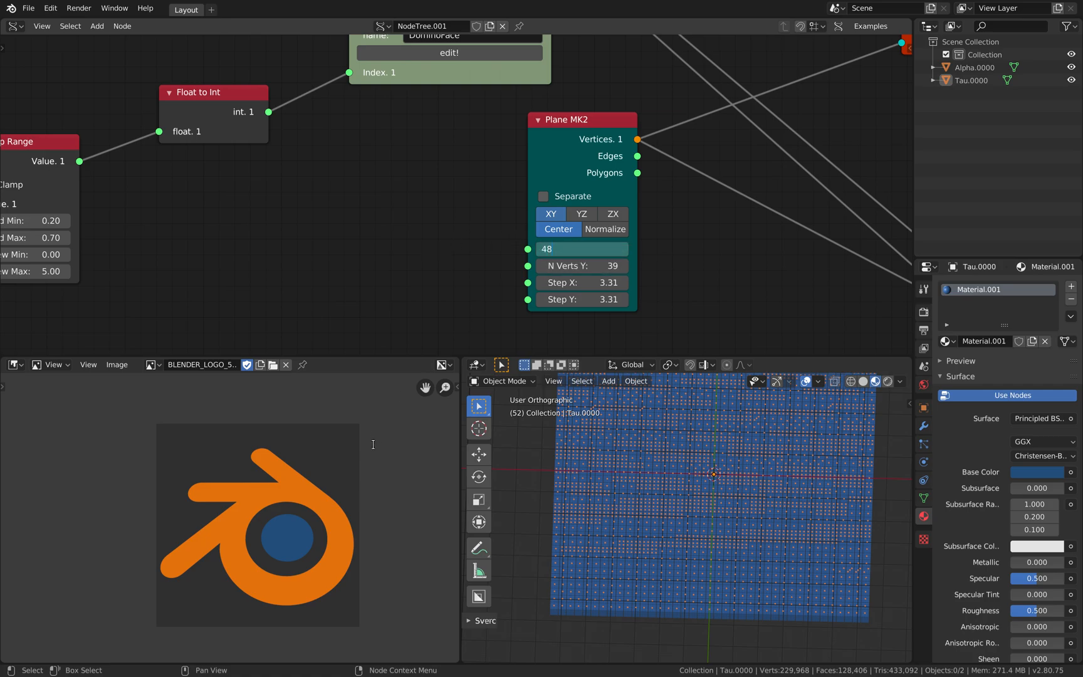
key(Tab)
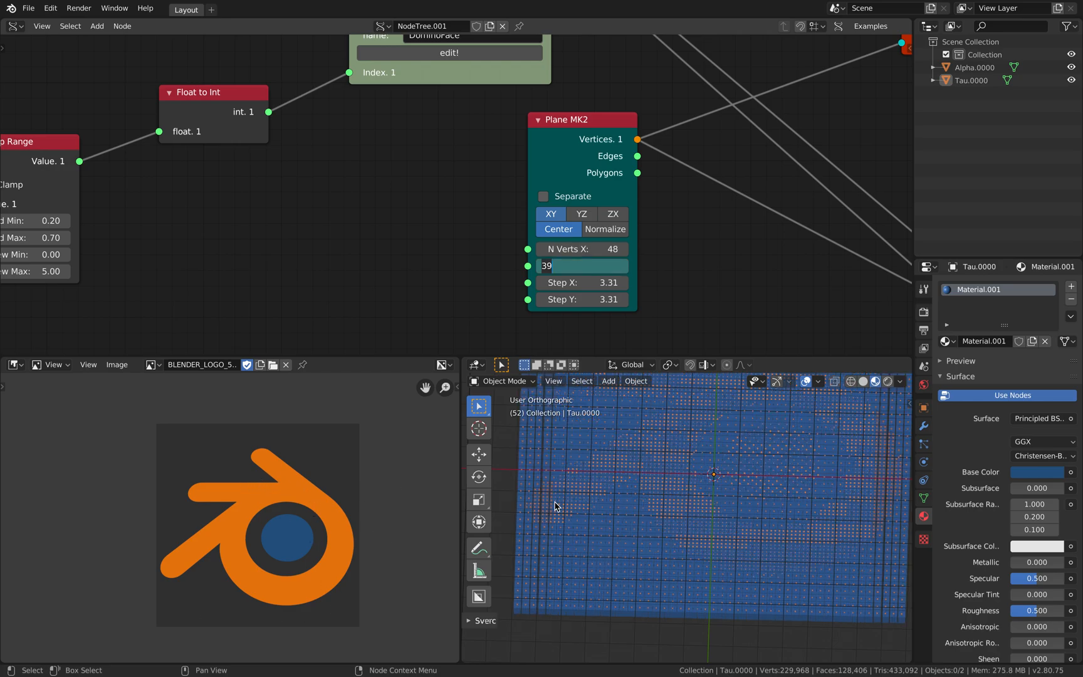
text(48)
key(Return)
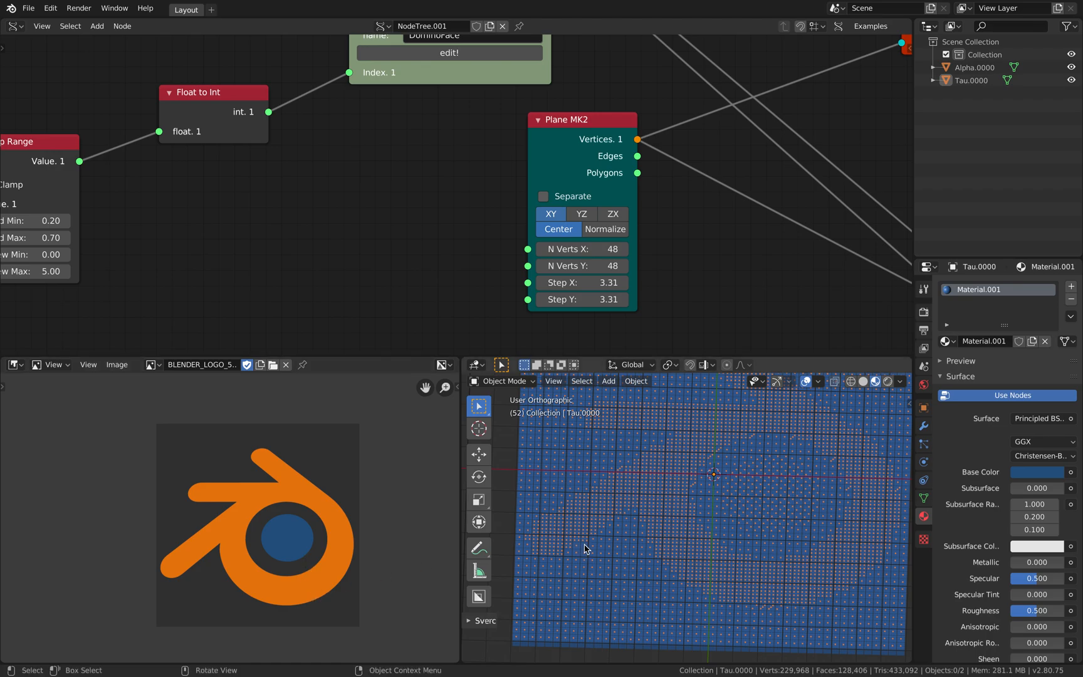
Inspect the logo mosaic's pips and set the Map Range node's New Max to 9.
scroll(586, 552, down, 1)
middle_drag(591, 557, 596, 561)
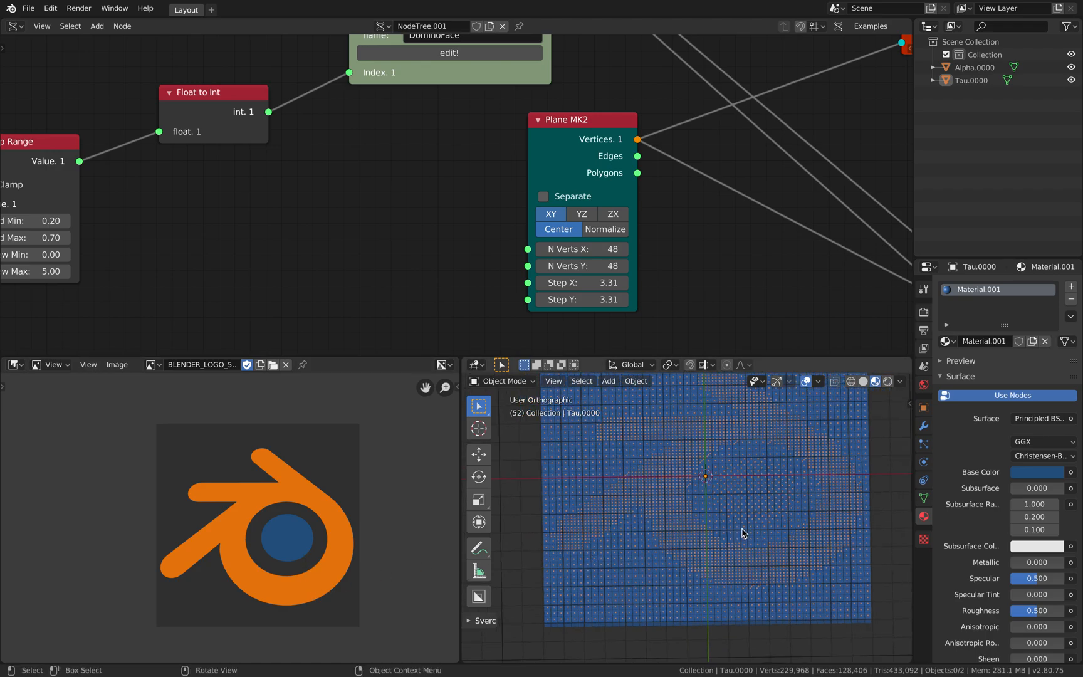
scroll(708, 552, up, 5)
scroll(693, 538, down, 2)
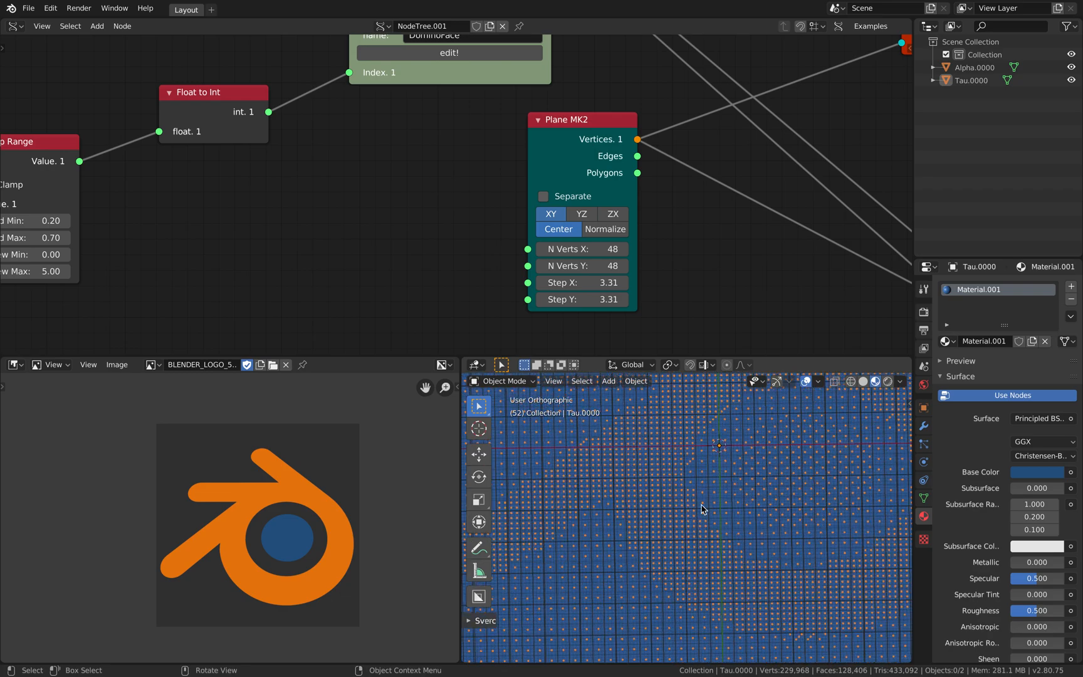
middle_drag(747, 296, 383, 143)
middle_drag(534, 144, 732, 168)
scroll(358, 178, down, 1)
middle_drag(446, 163, 819, 135)
click(399, 236)
text(5.0)
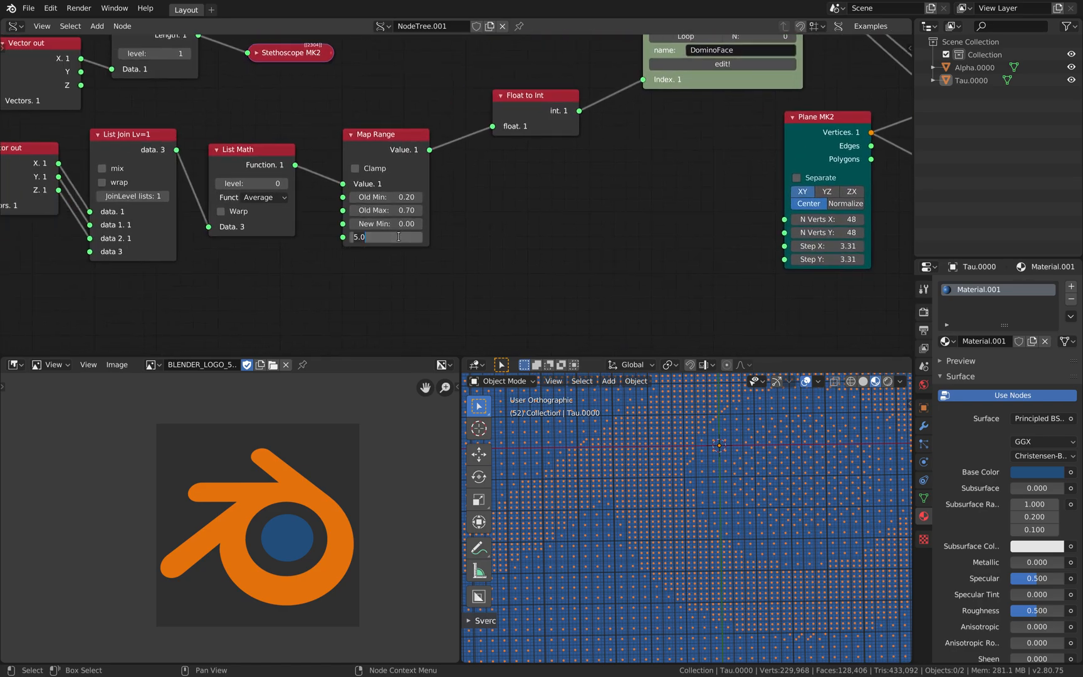
text(9)
key(Return)
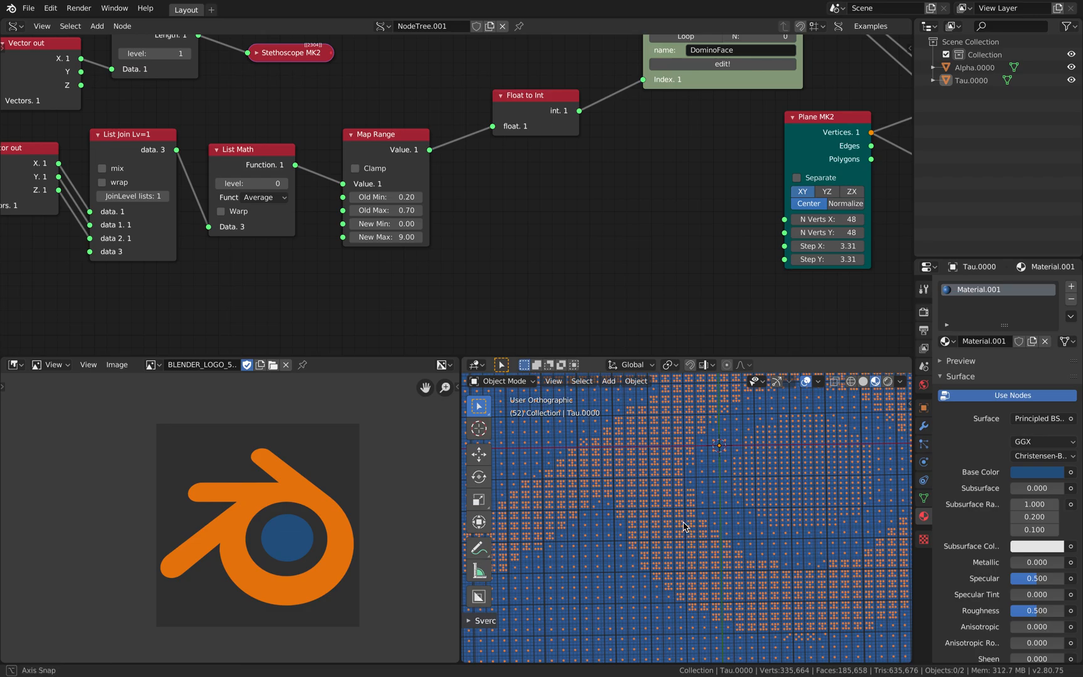
Save the scene under the incremented file name dominoart_023_extra.blend.
middle_drag(683, 527, 659, 519)
scroll(700, 520, down, 7)
scroll(713, 523, up, 2)
middle_drag(715, 521, 692, 519)
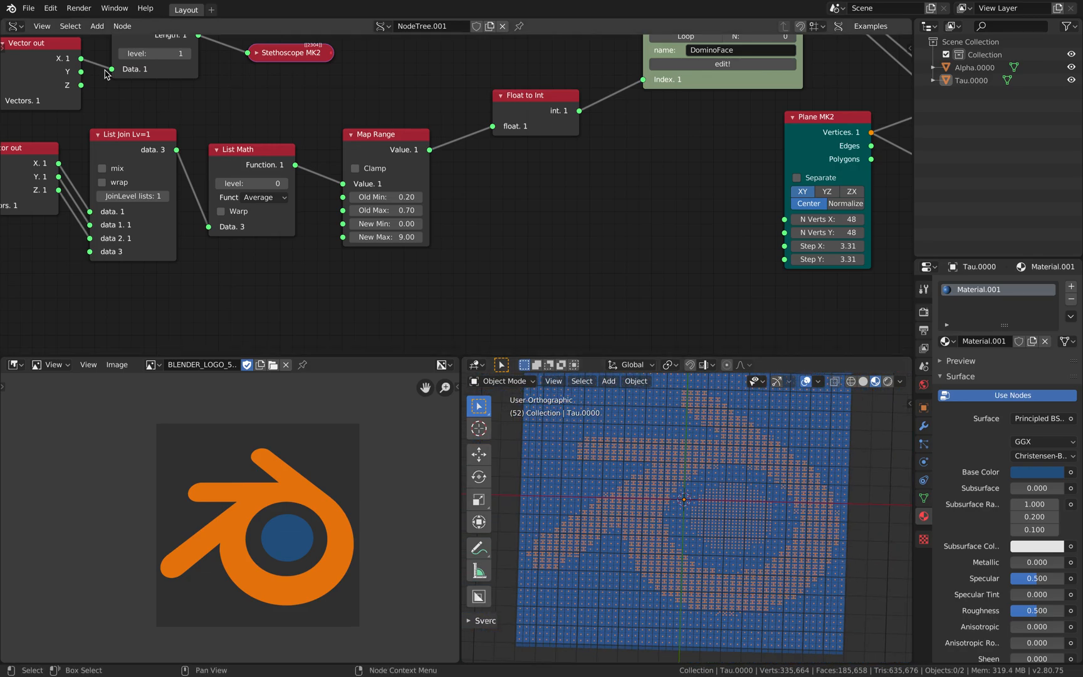
click(28, 8)
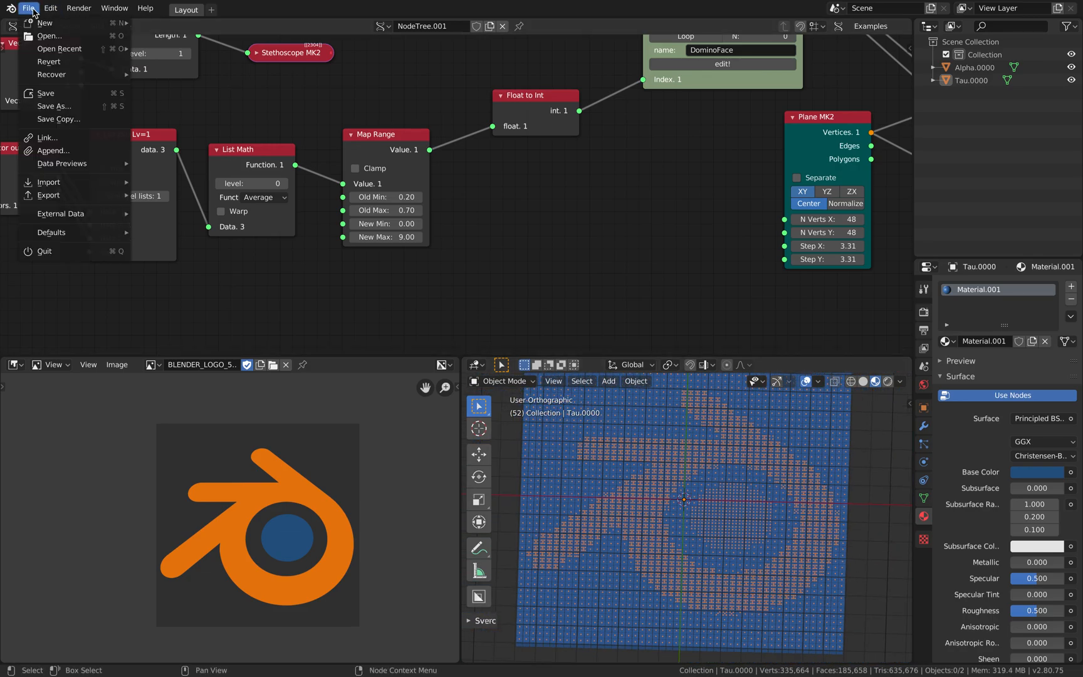
click(58, 106)
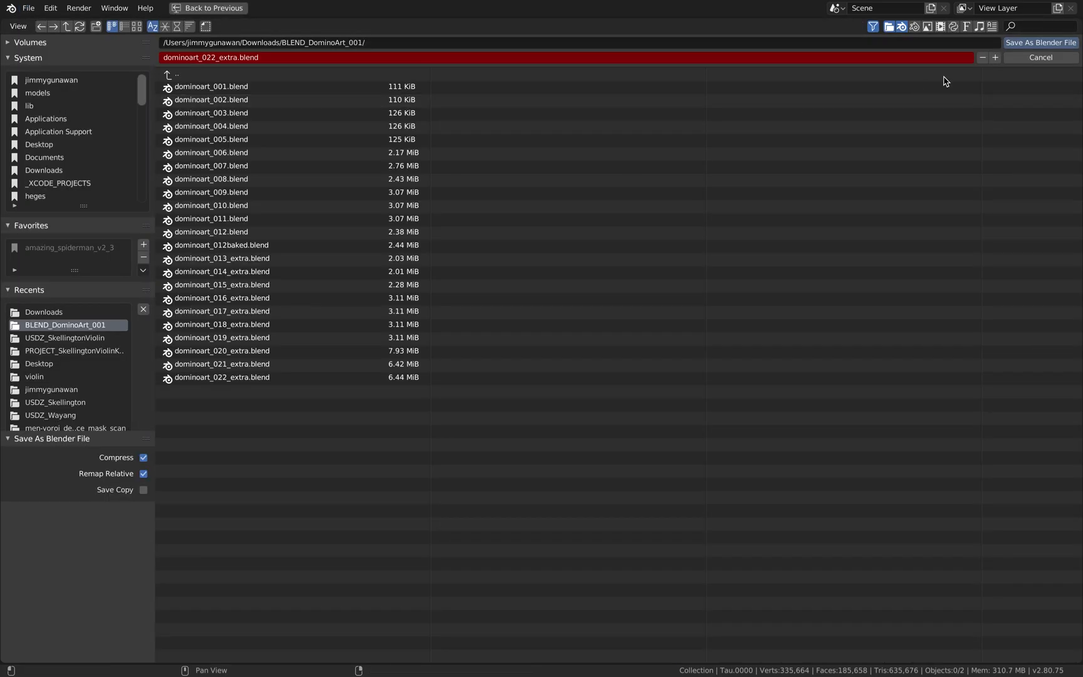
click(996, 57)
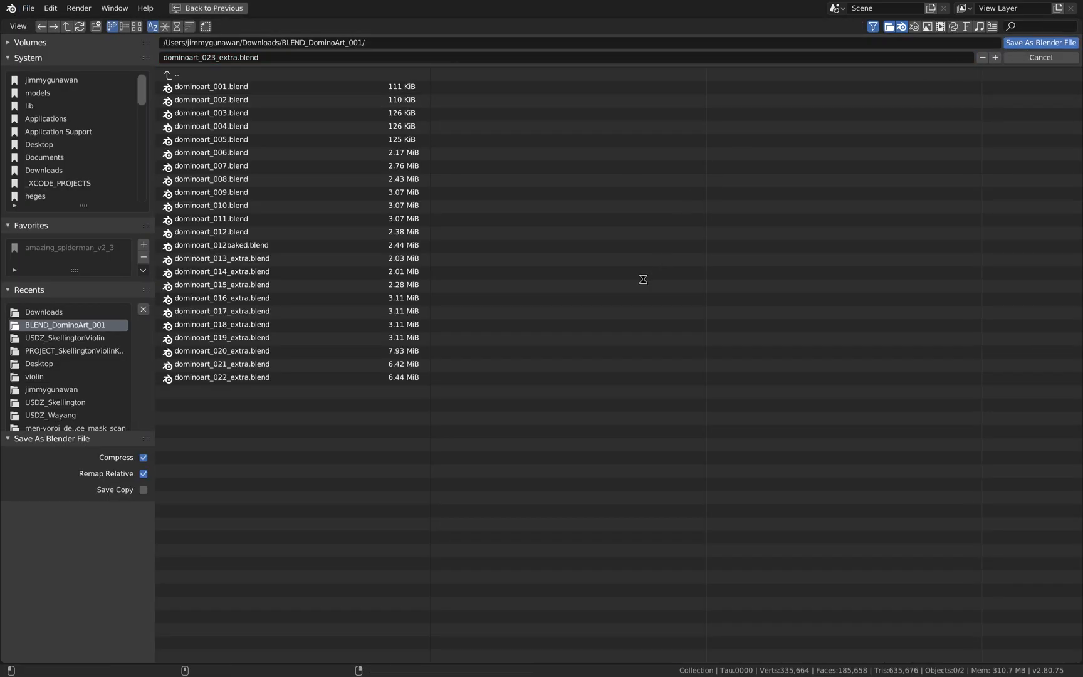
key(Return)
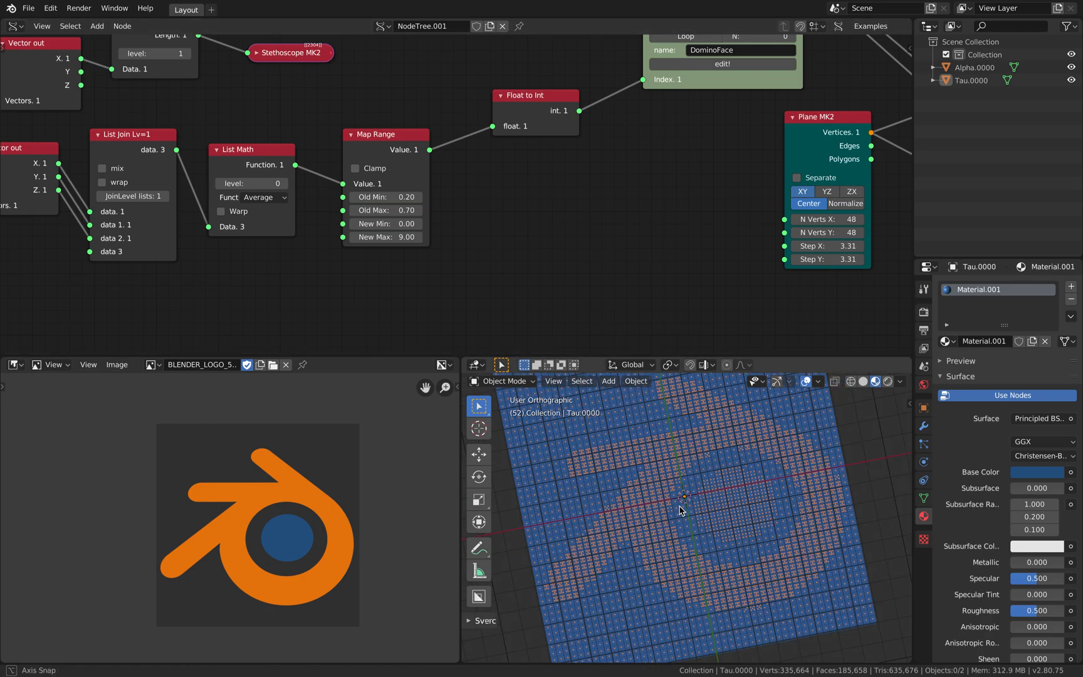
Switch to the Deep Dream Generator site in the browser and look through its trending images.
scroll(616, 303, down, 3)
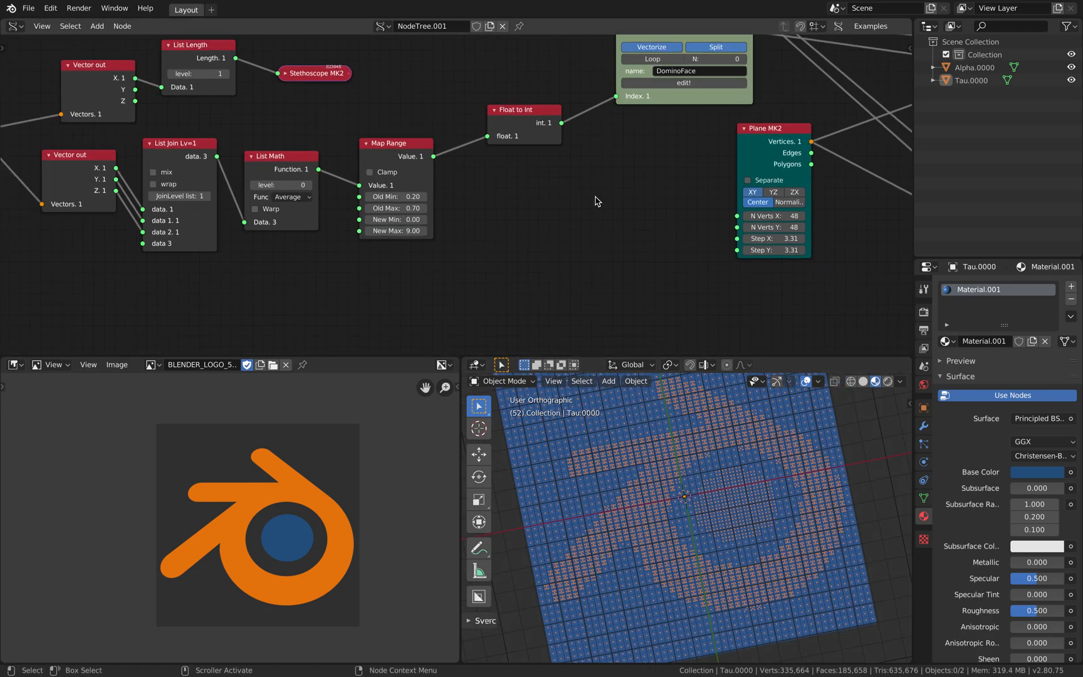
scroll(588, 265, down, 2)
key(ctrl+Right)
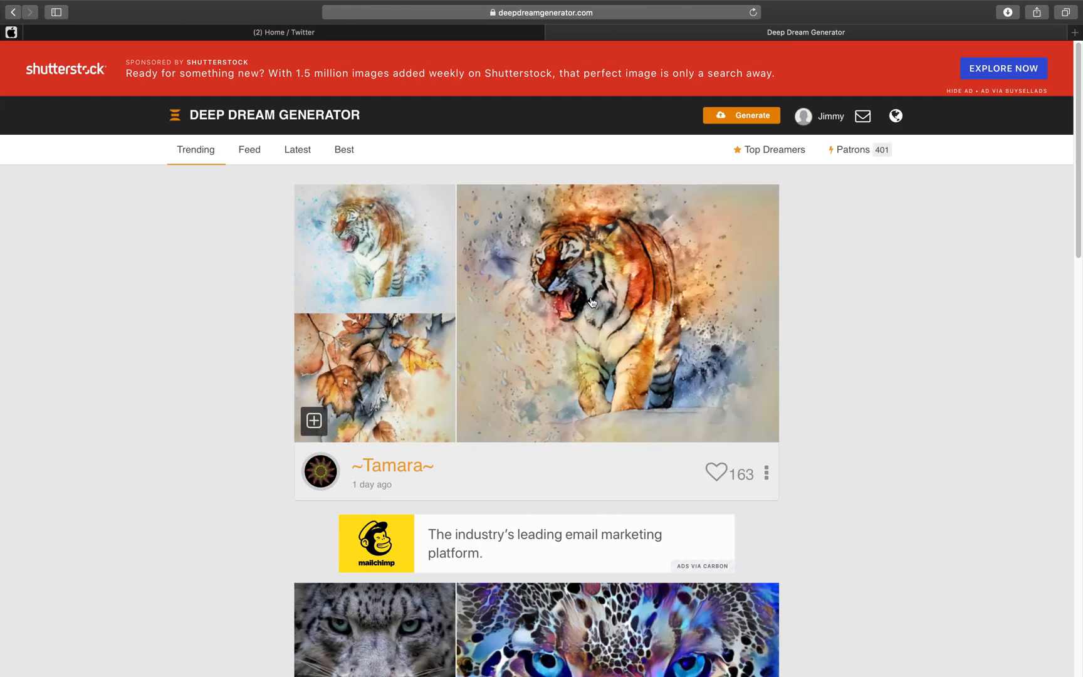
scroll(591, 300, down, 10)
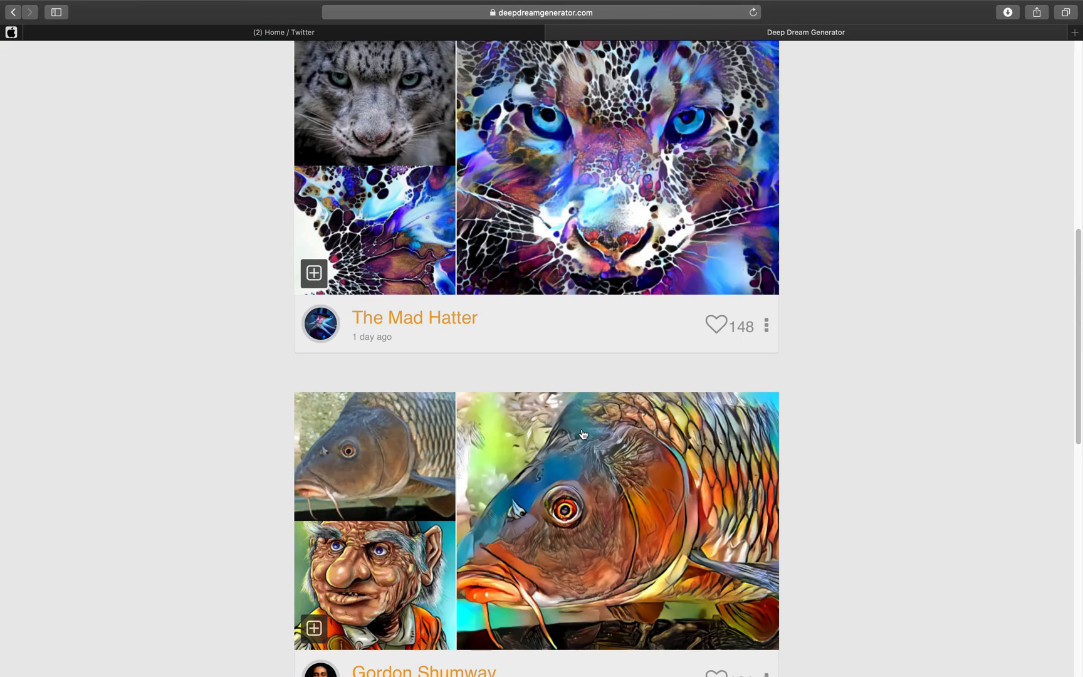
scroll(581, 433, down, 12)
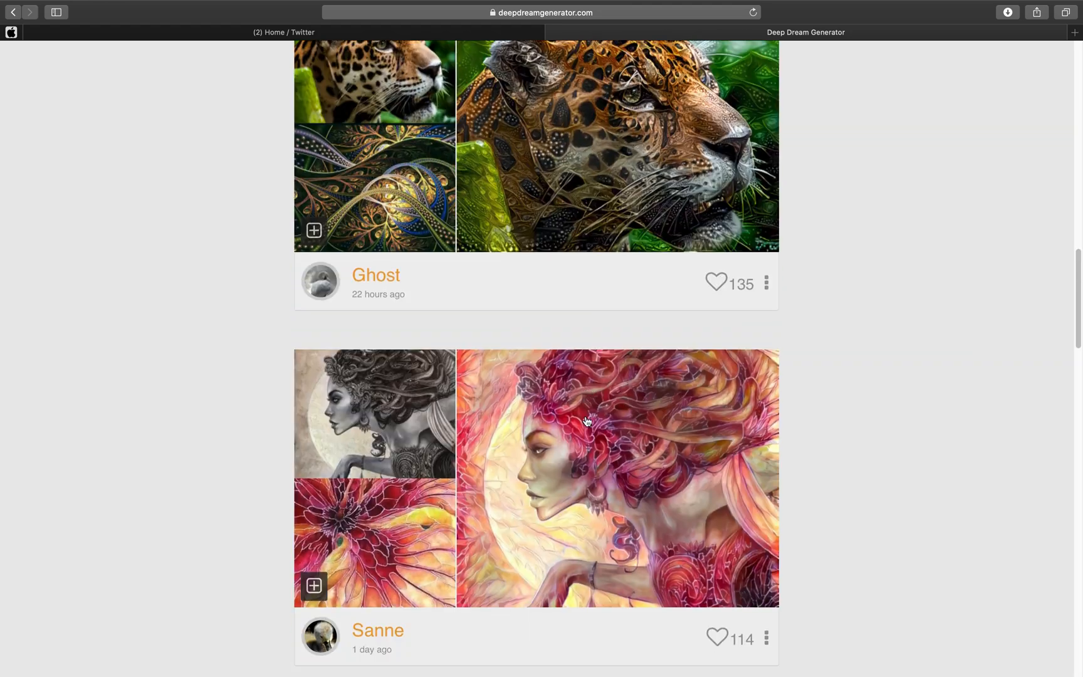
Look back through the trending images on Deep Dream Generator and return to the domino node tree in Blender.
scroll(587, 420, down, 5)
scroll(592, 407, up, 20)
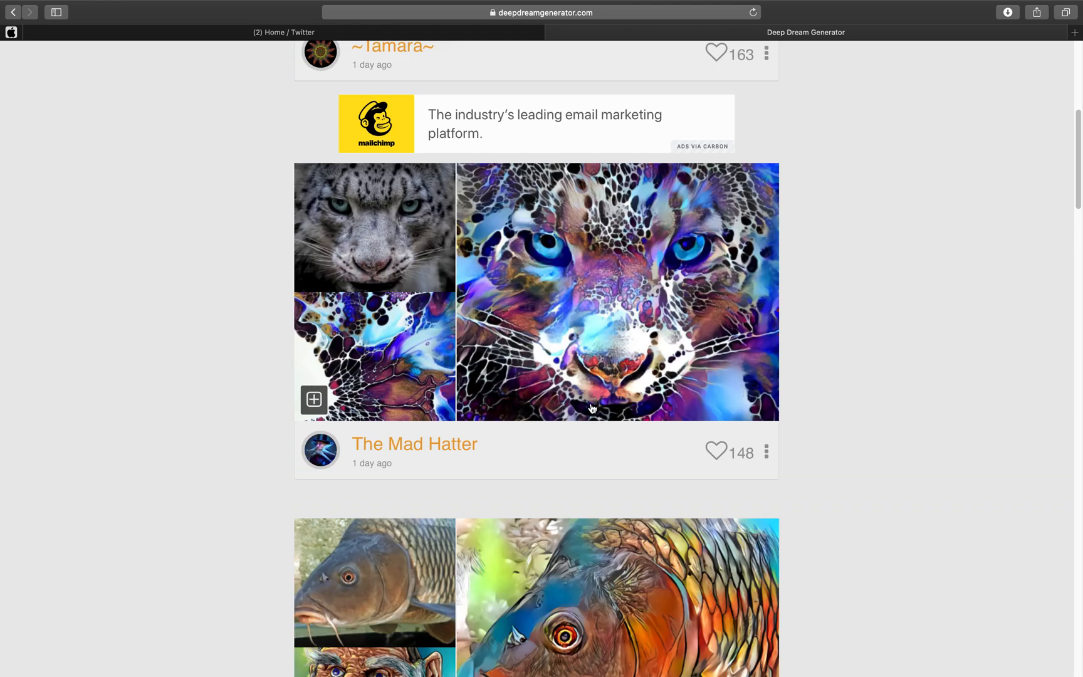
key(ctrl+Left)
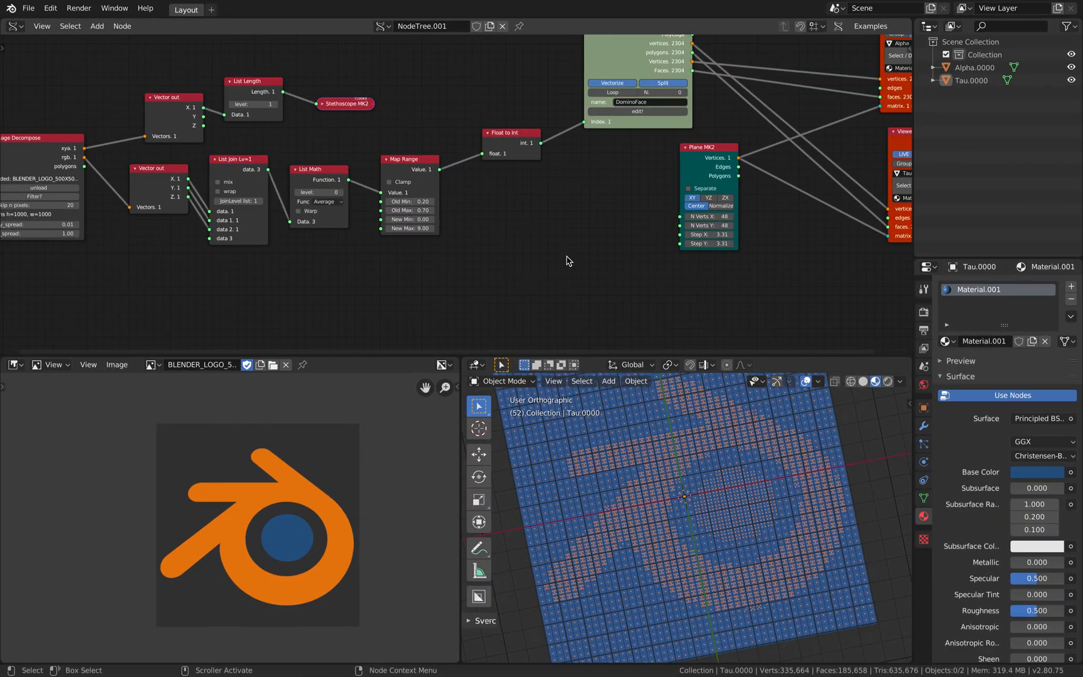
key(ctrl+Left)
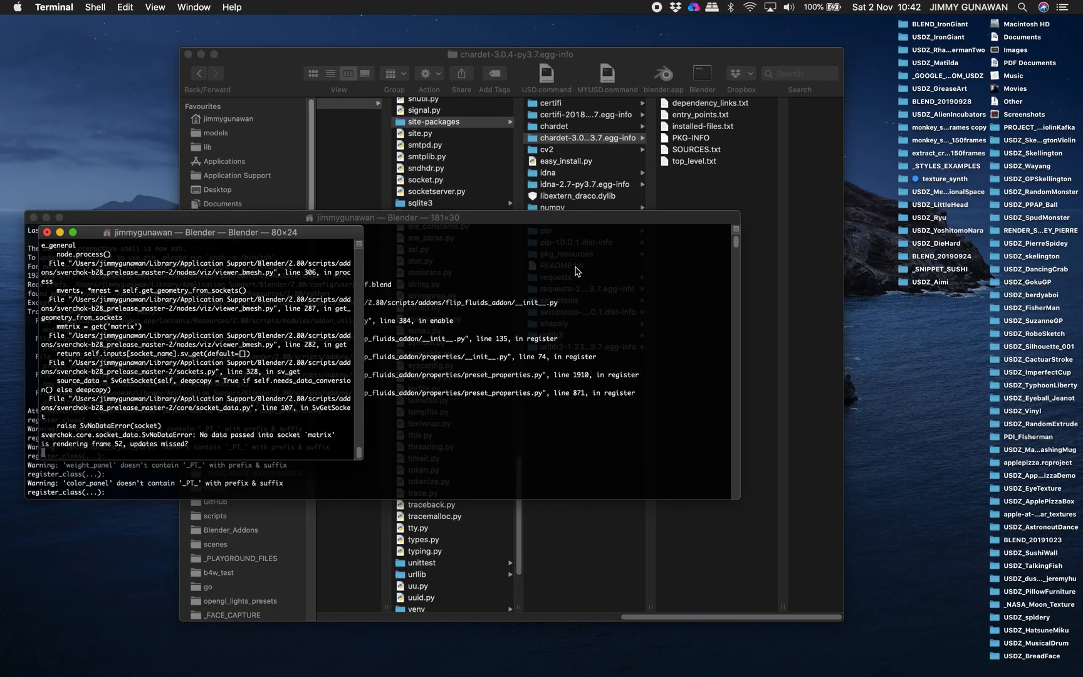
key(ctrl+Right)
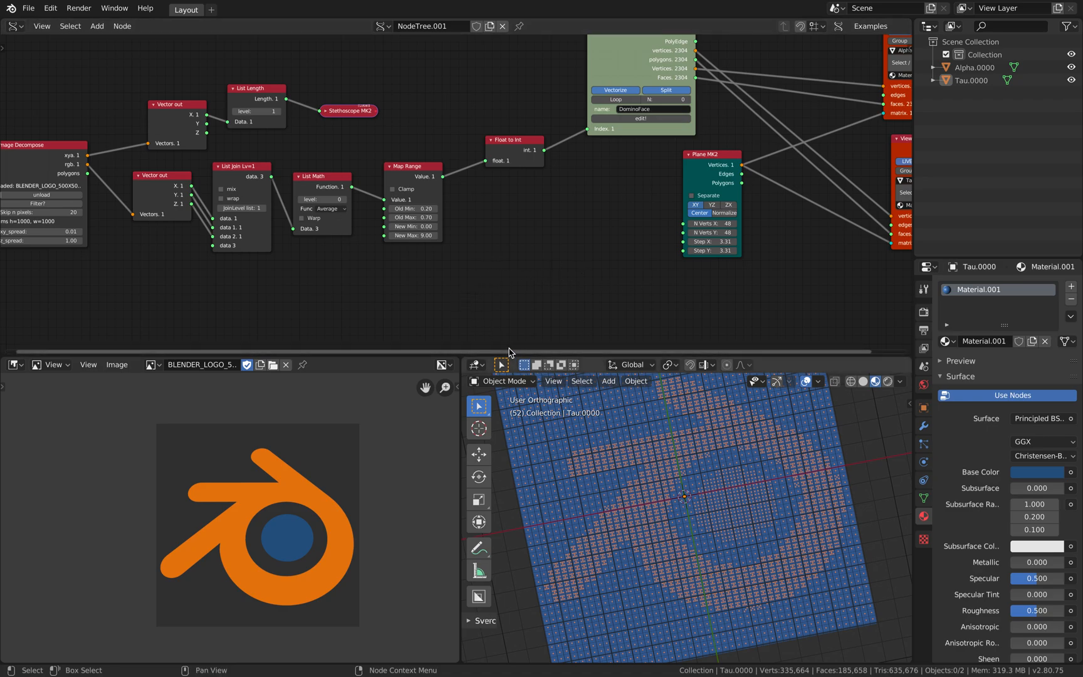
Inspect the domino pips around the logo mosaic's centre and widen the 3D viewport by narrowing the image editor beside it.
scroll(618, 451, up, 8)
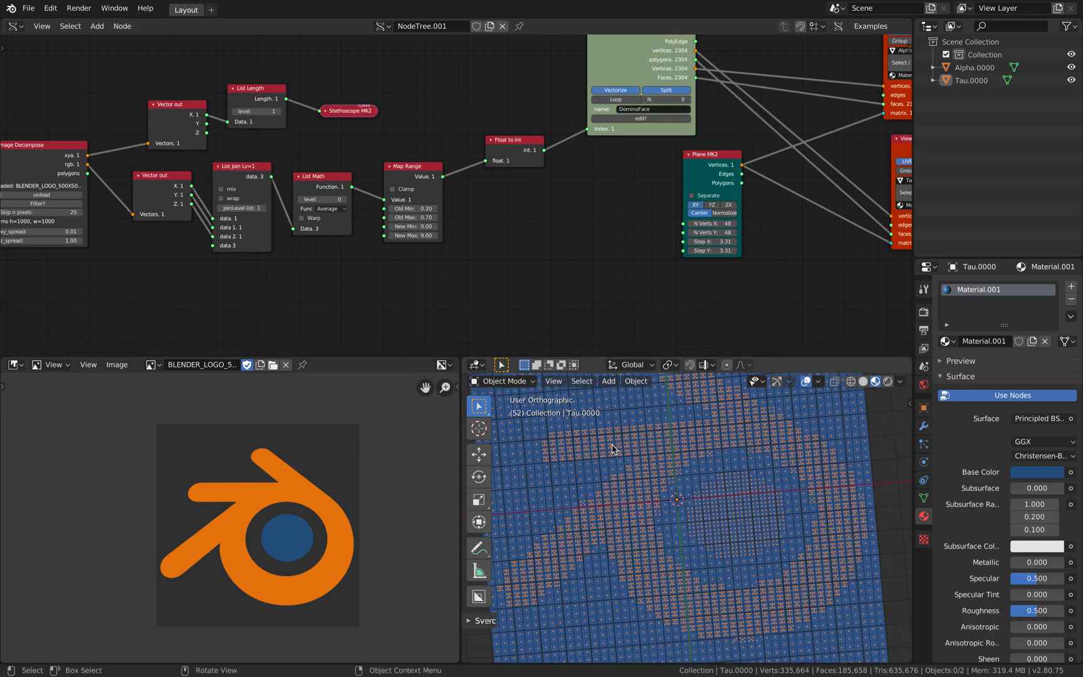
scroll(635, 473, down, 5)
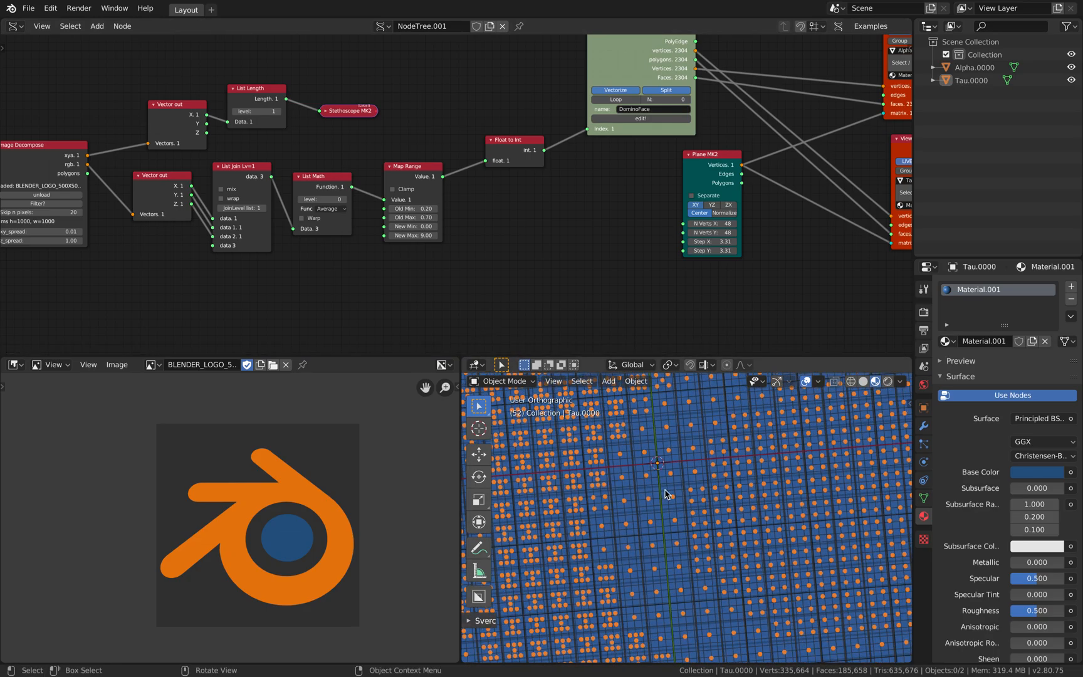
shift+middle_drag(708, 483, 642, 470)
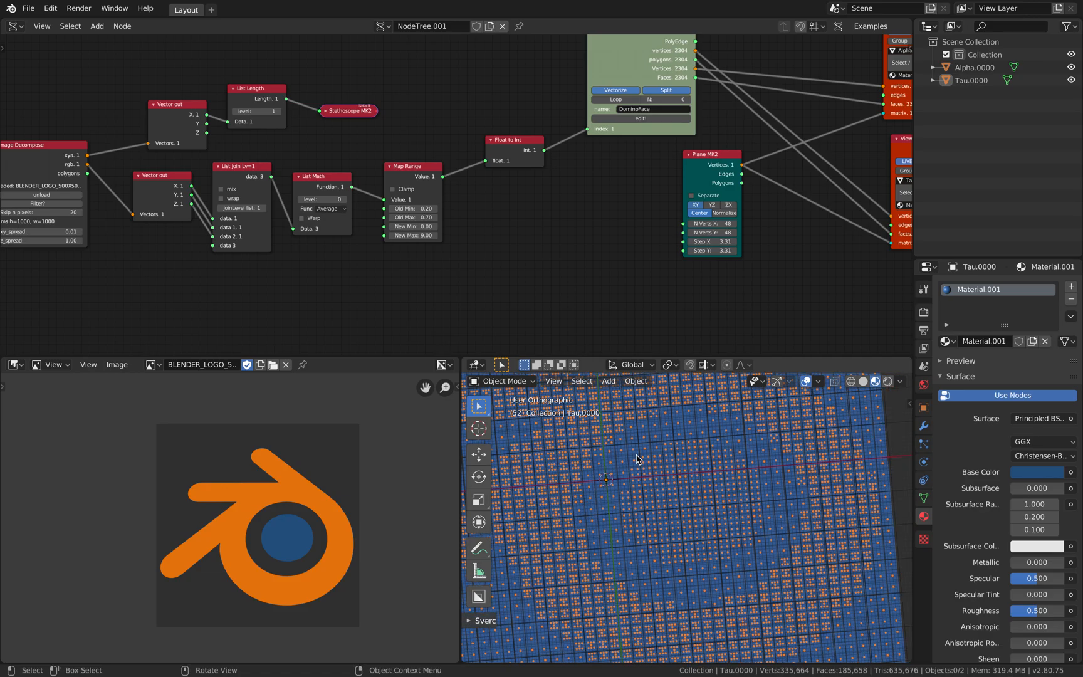
drag(459, 406, 391, 407)
scroll(504, 285, down, 1)
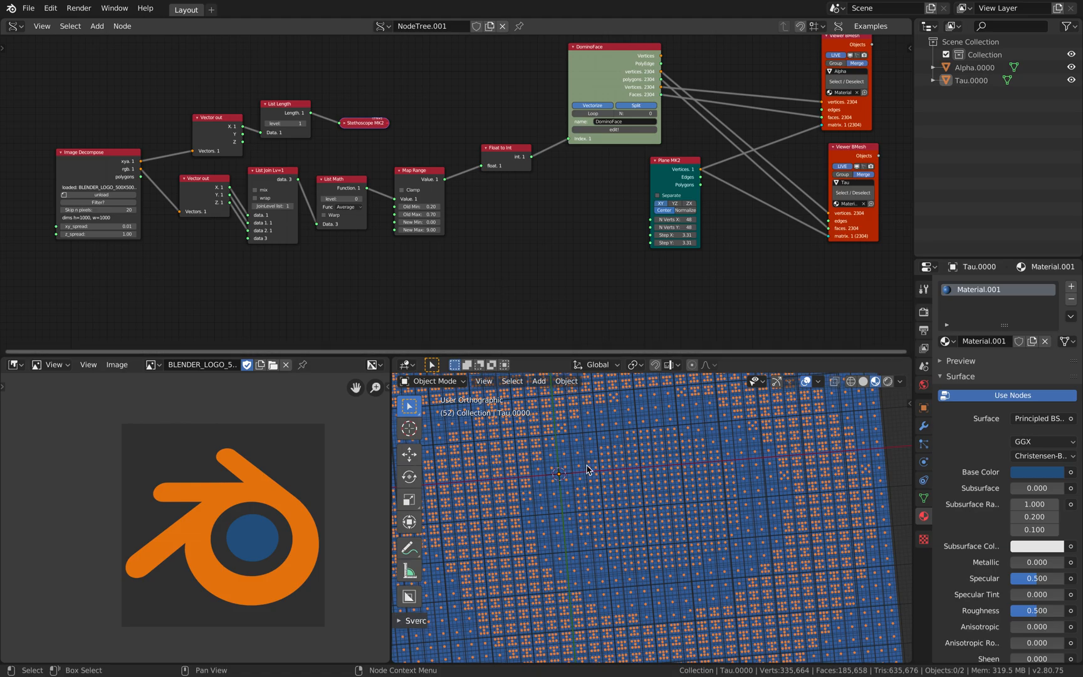
Switch to Deep Dream Generator to compare the trending style-transfer images with their sources, and return to Blender to view more of the logo mosaic.
key(ctrl+Right)
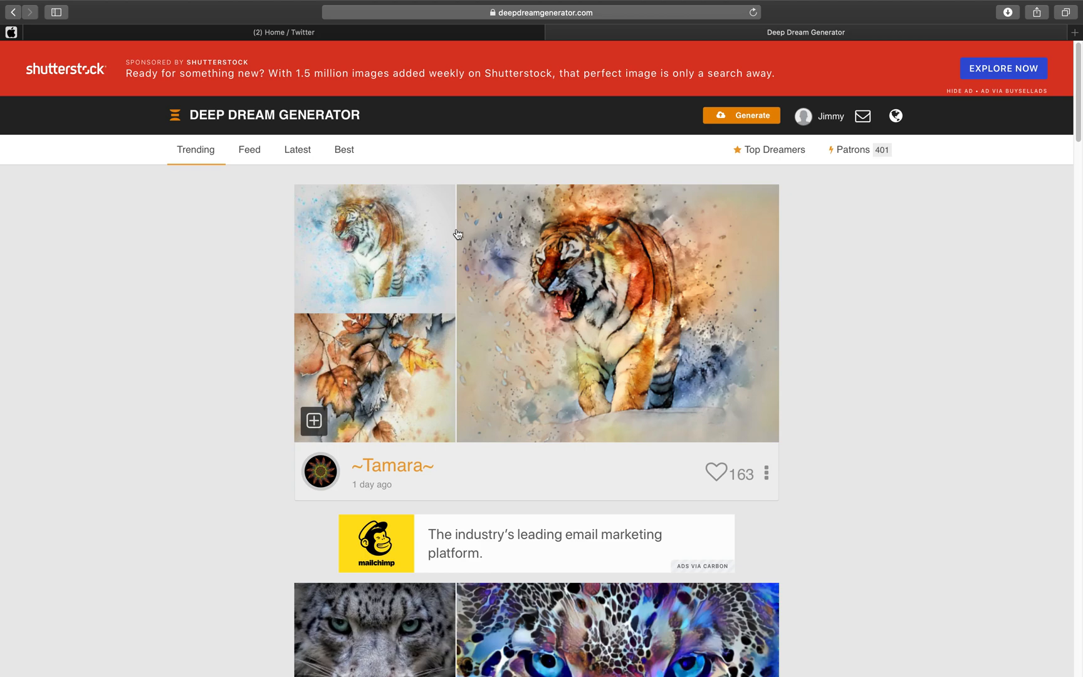
scroll(564, 543, down, 5)
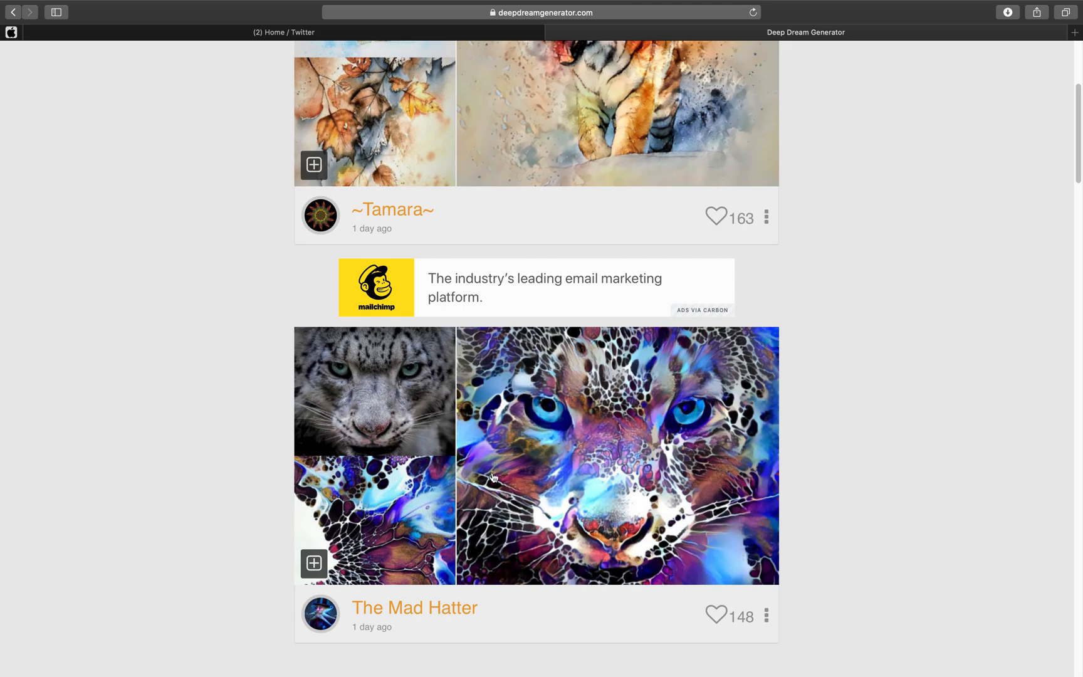
scroll(577, 463, up, 3)
scroll(577, 464, down, 20)
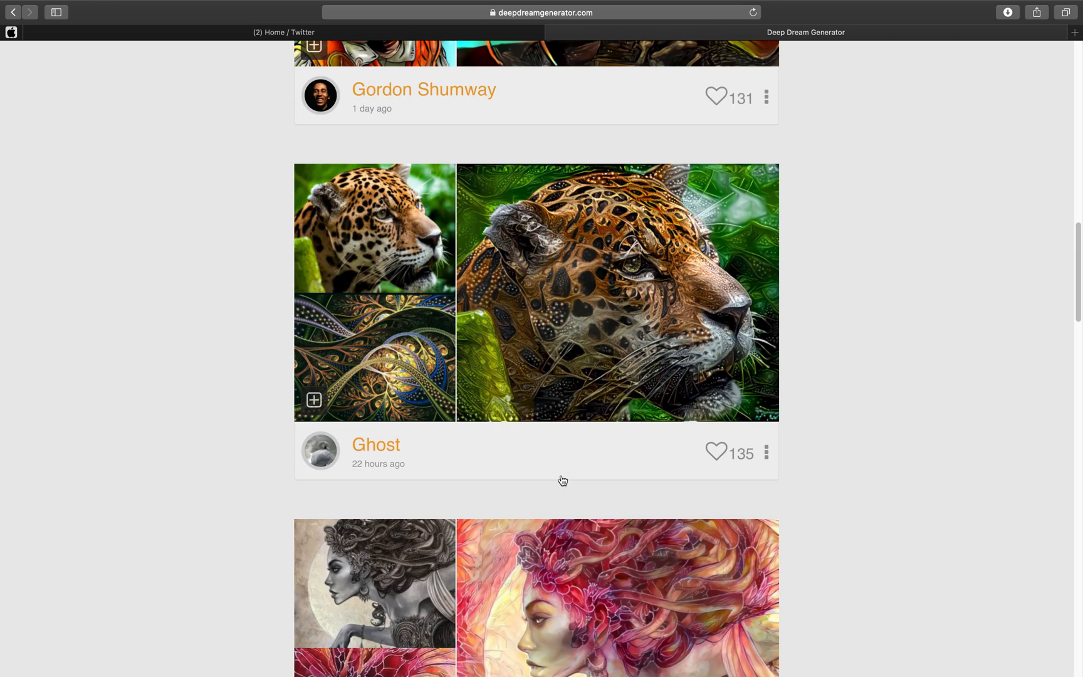
scroll(536, 357, down, 15)
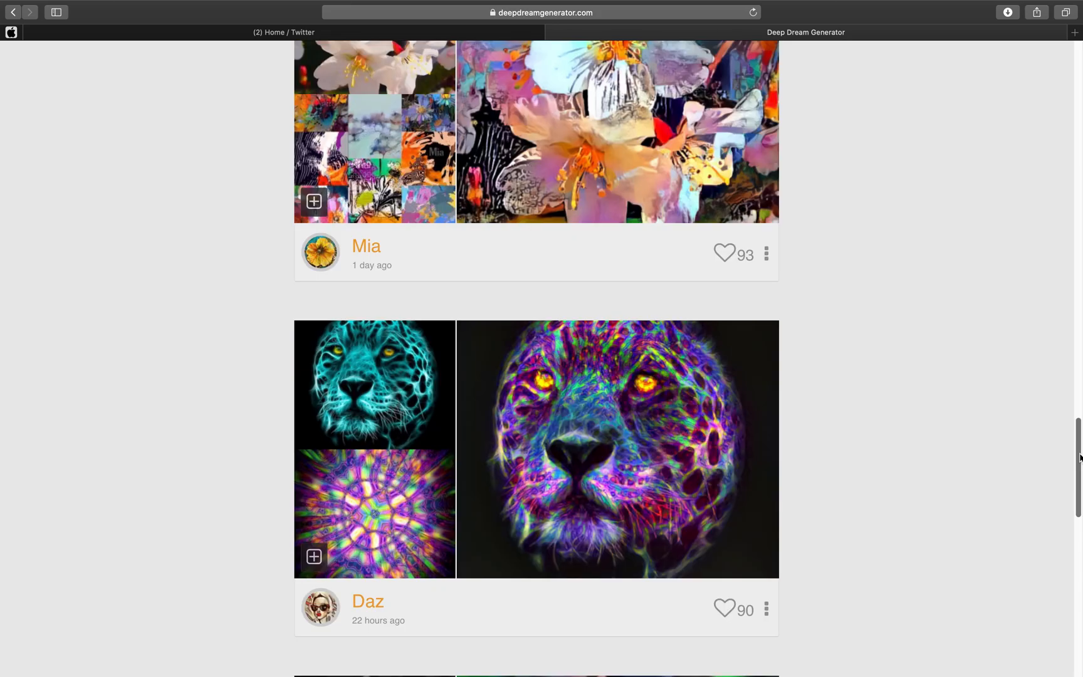
scroll(537, 357, up, 20)
scroll(935, 198, up, 2)
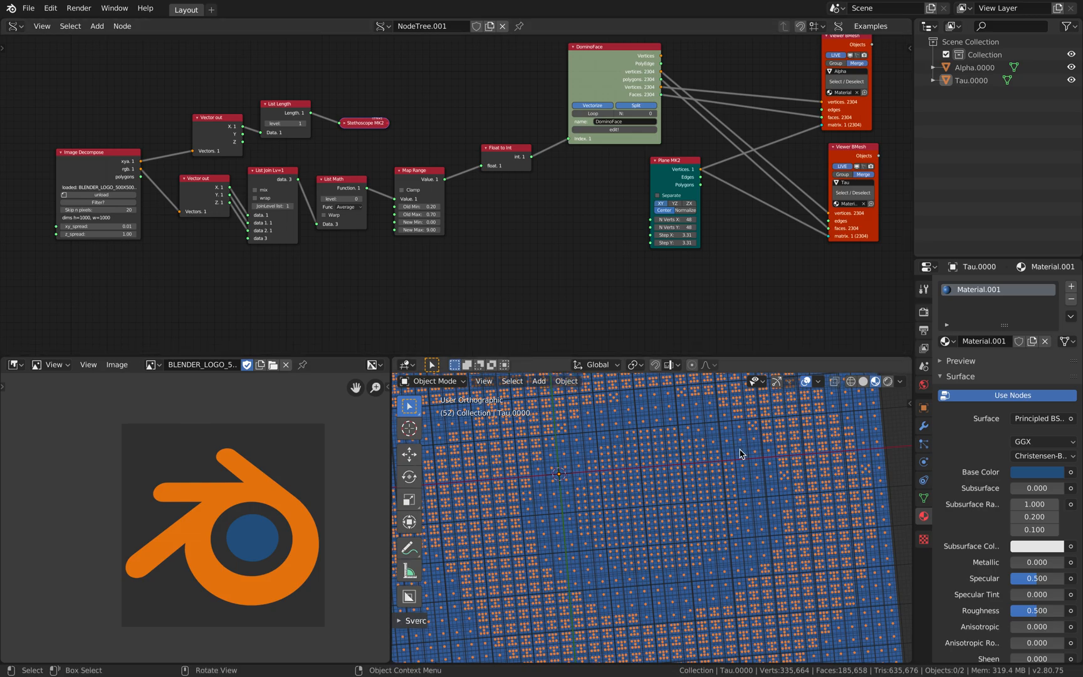
scroll(740, 454, down, 2)
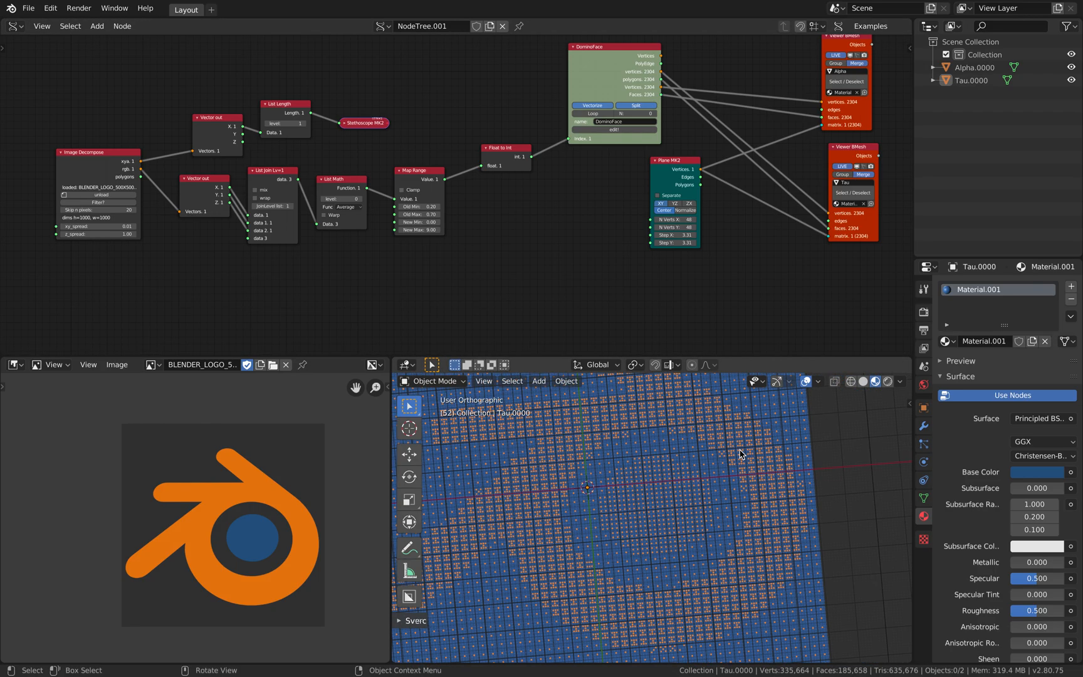